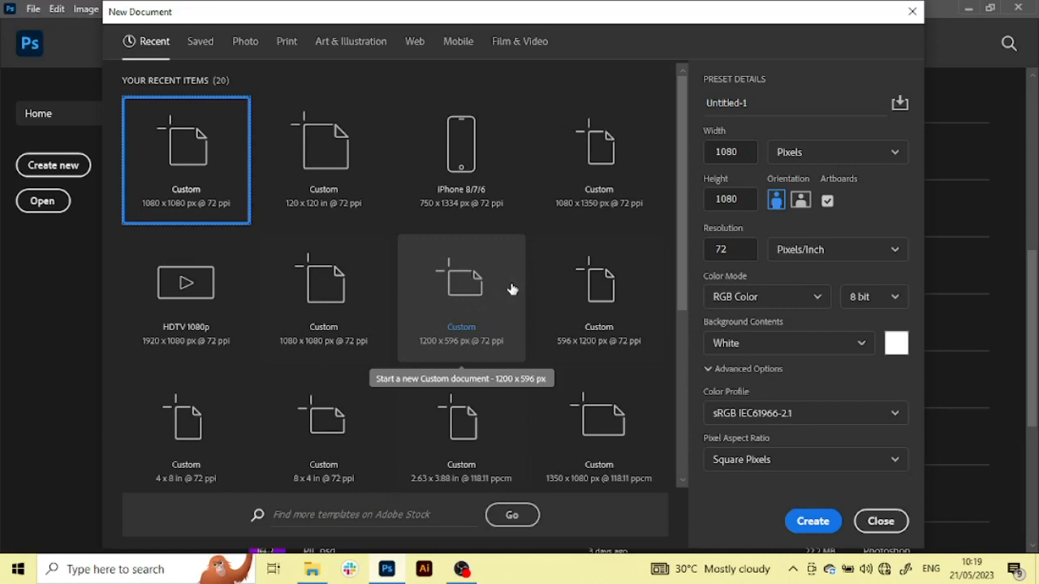
Create a new 1080 x 1080 px document at 72 ppi with an artboard, RGB colour and white background
click(512, 289)
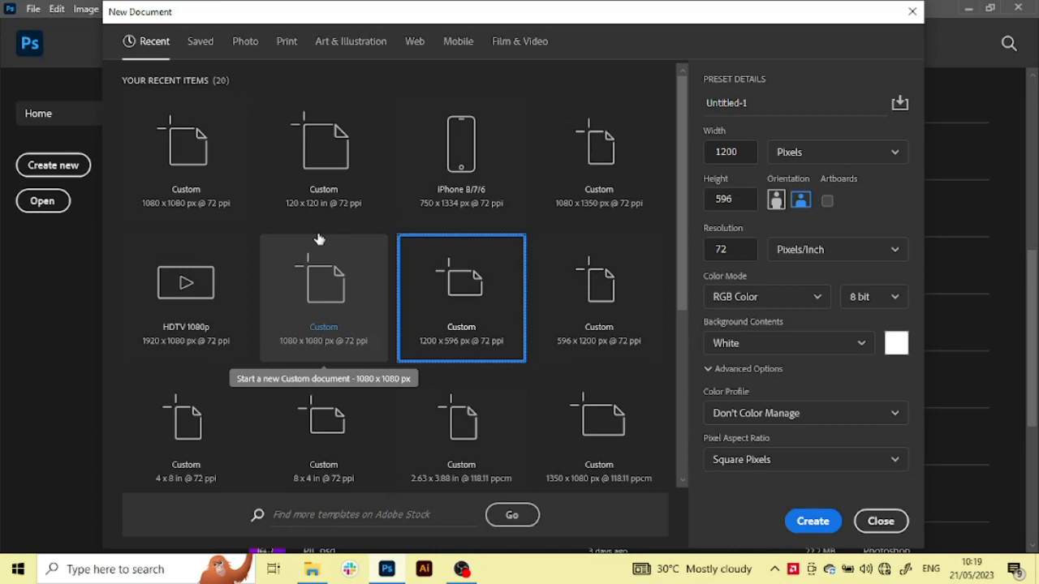
click(177, 167)
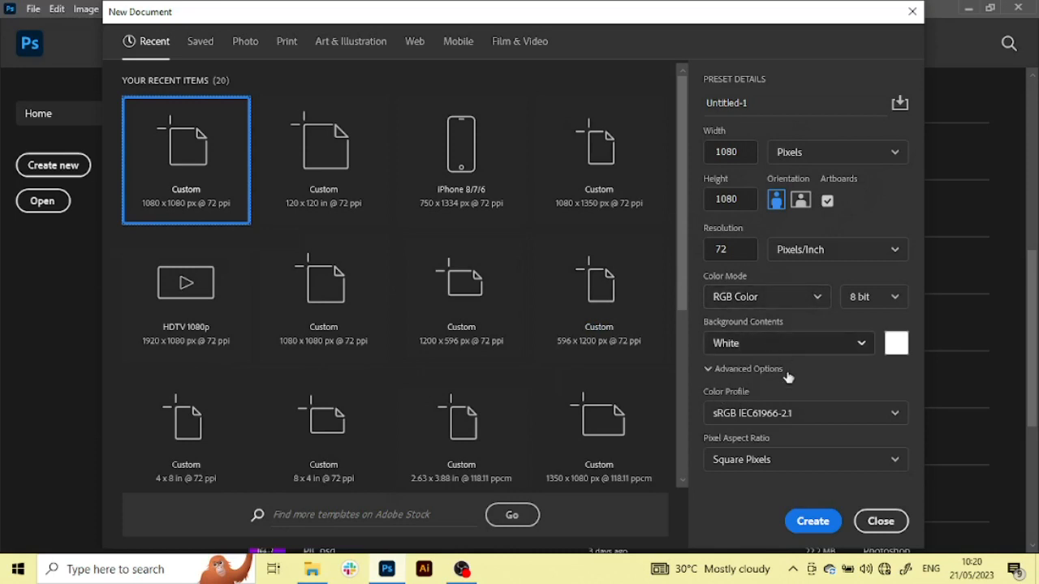
click(812, 522)
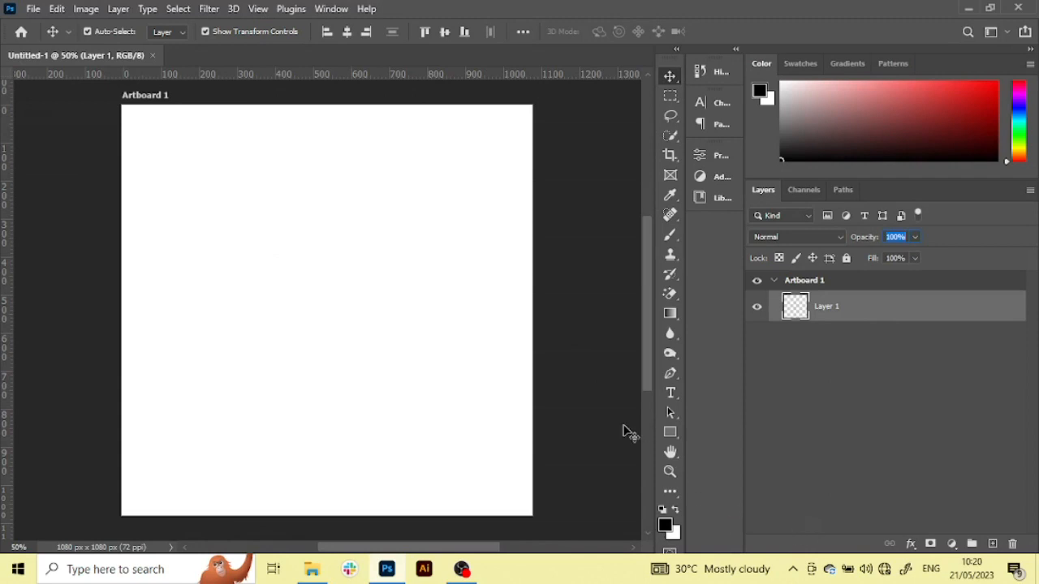
Place the BACKGROUND image from the THESHALOMHUB RESOURCE FILES folder onto the Photoshop artboard at its original size
click(311, 569)
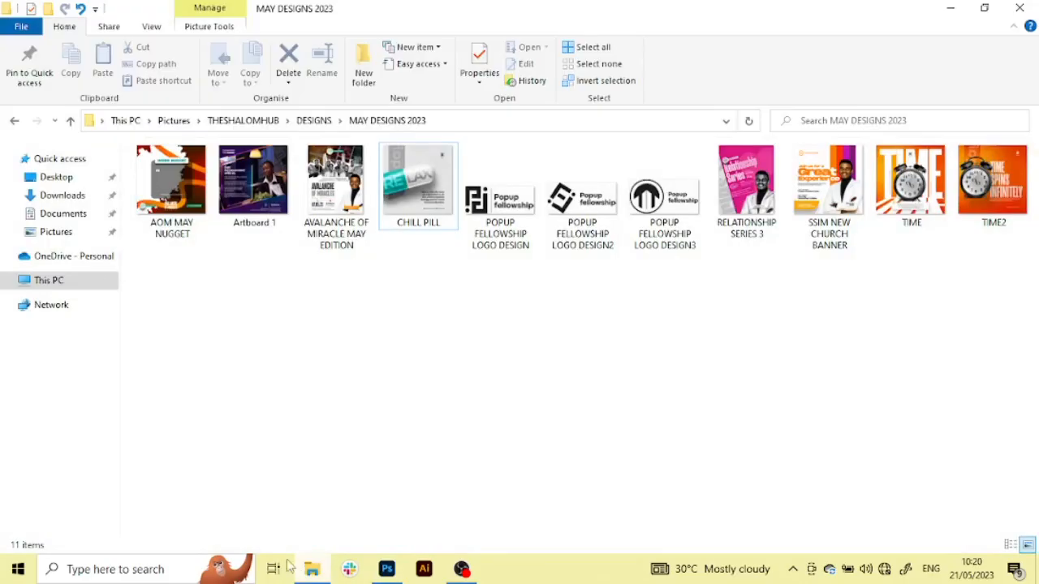
key(alt+Left)
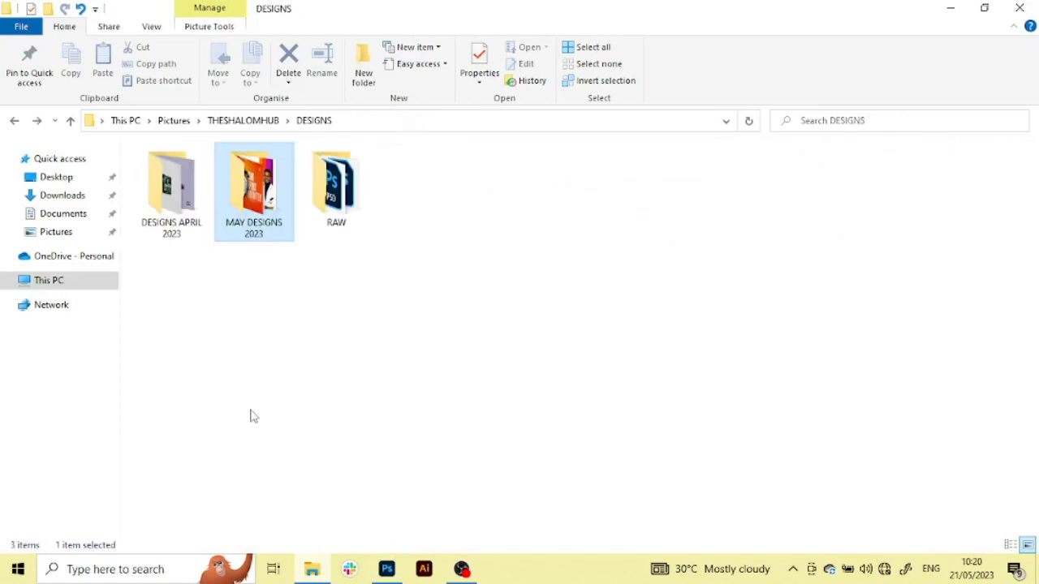
key(alt+Left)
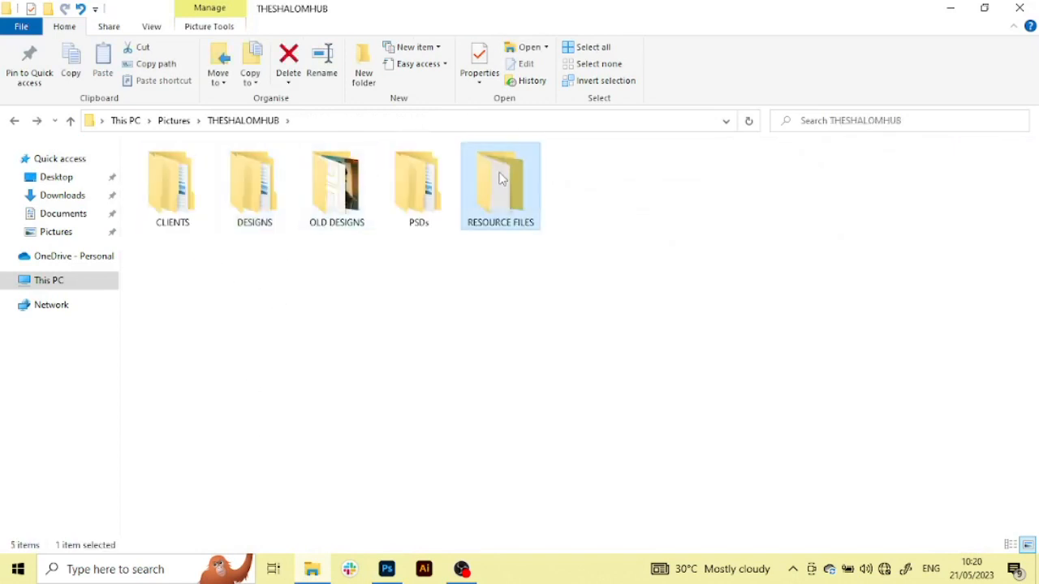
double_click(497, 185)
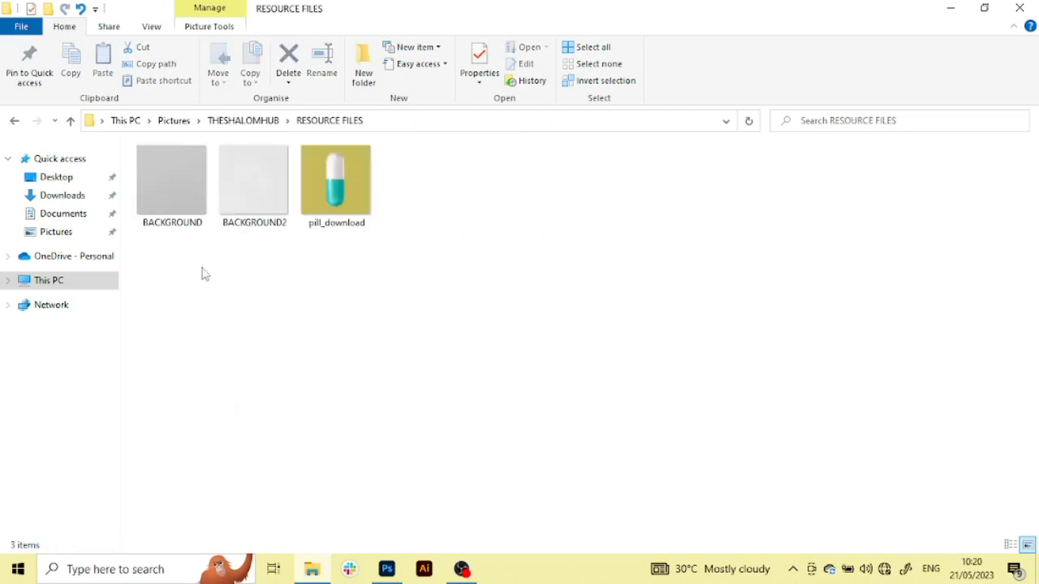
click(162, 189)
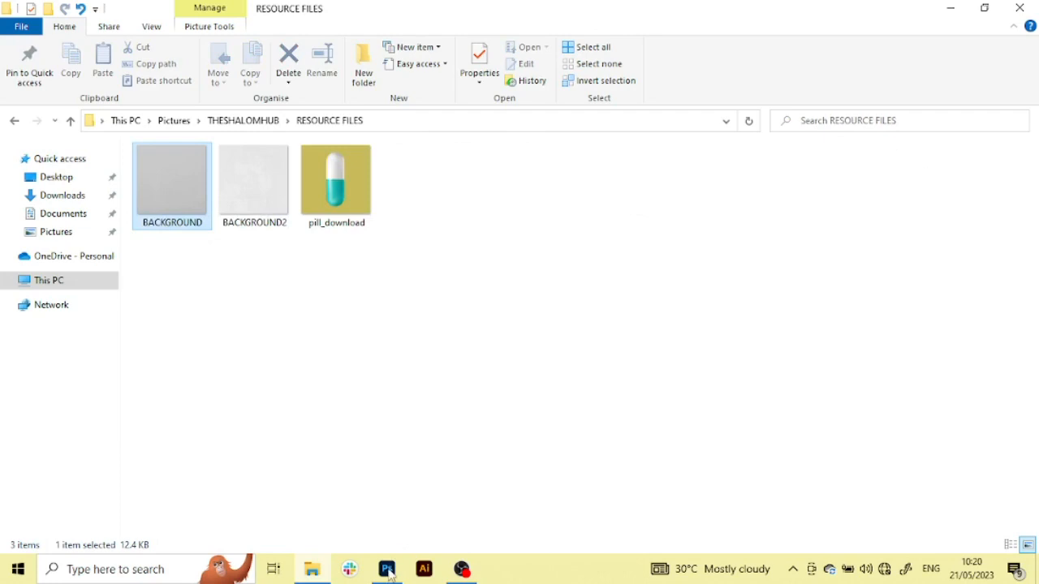
drag(388, 571, 312, 293)
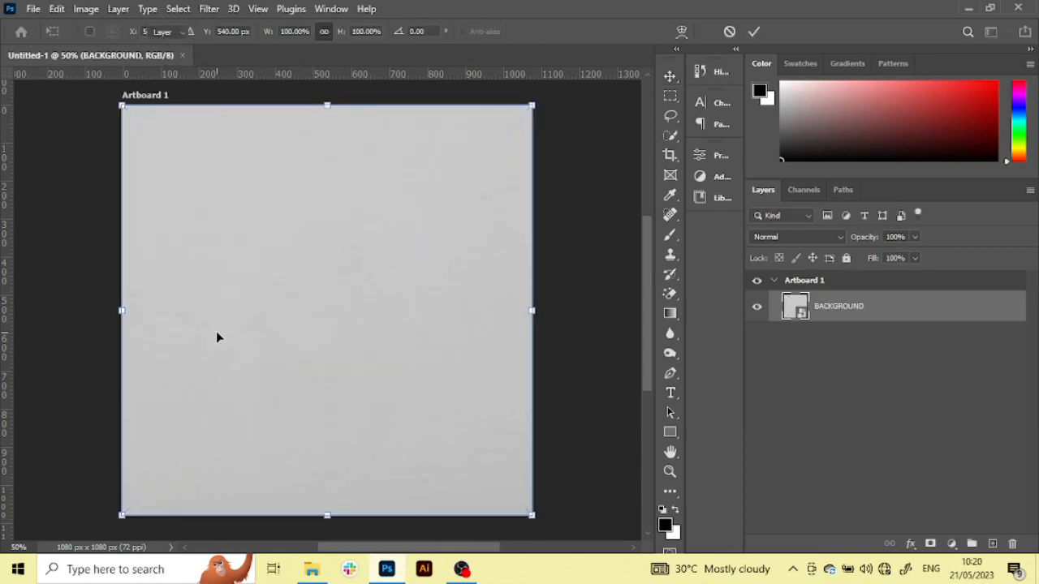
key(Return)
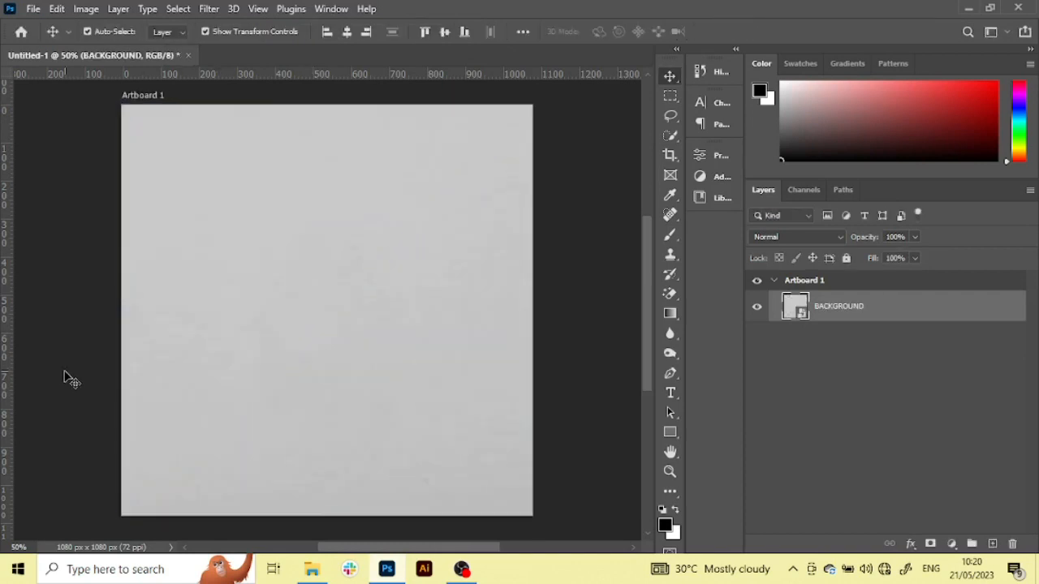
click(609, 388)
Place the BACKGROUND2 image from the RESOURCE FILES folder over the first background on the artboard
click(310, 572)
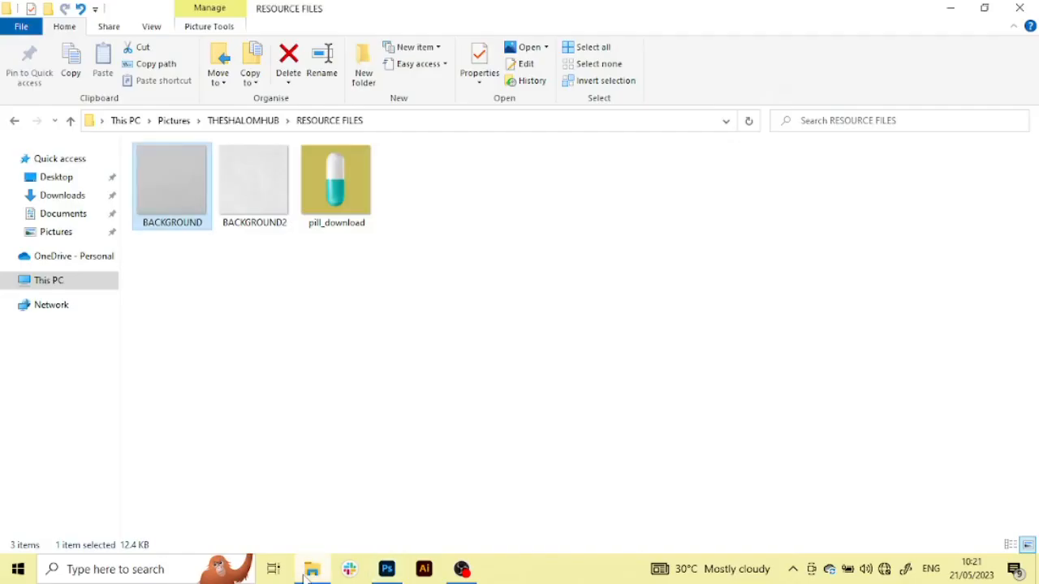
drag(249, 197, 328, 356)
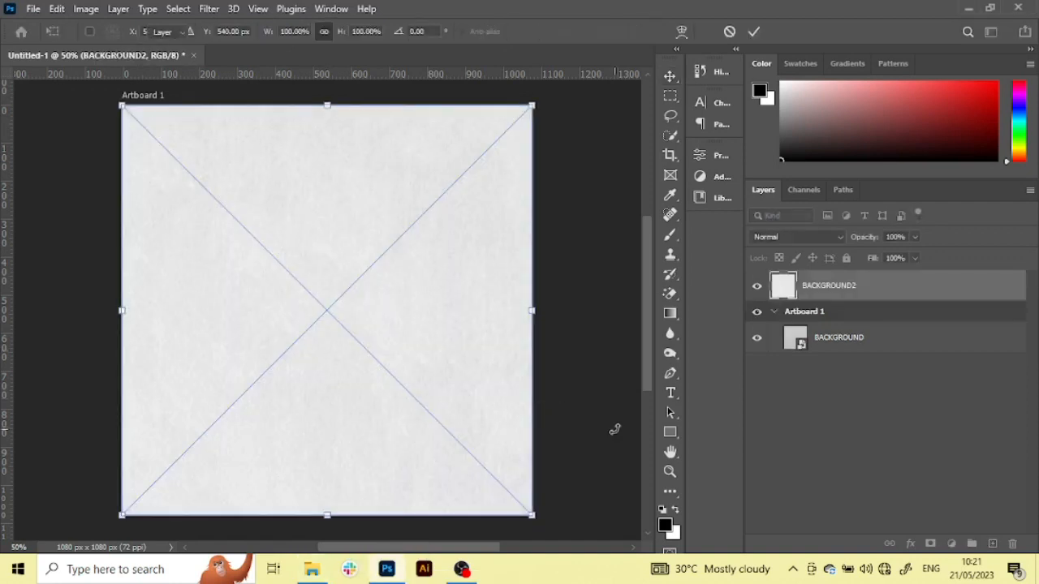
key(Return)
click(568, 401)
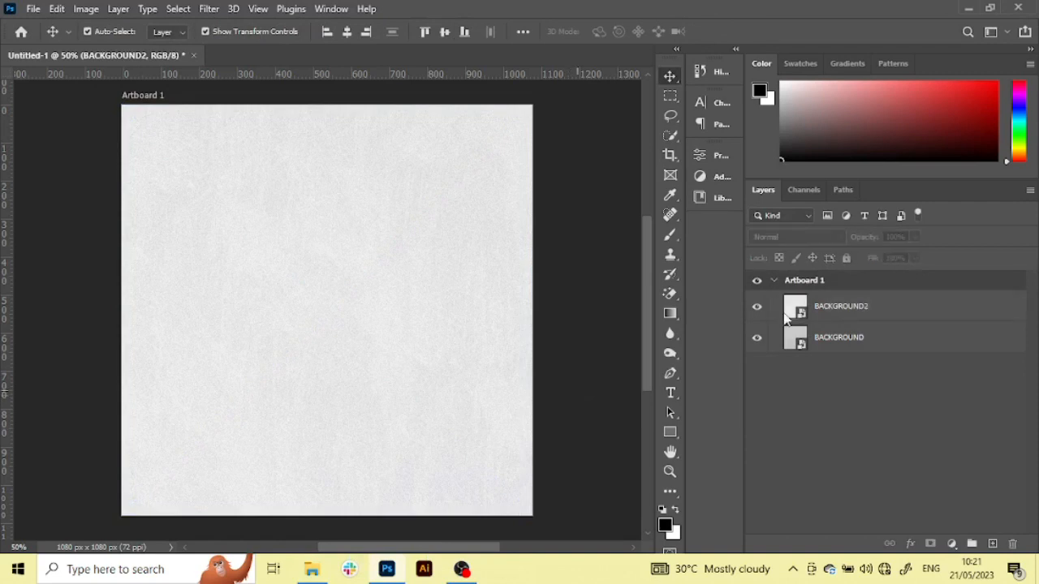
Group the BACKGROUND and BACKGROUND2 layers, name the group BG, and lock it
click(917, 338)
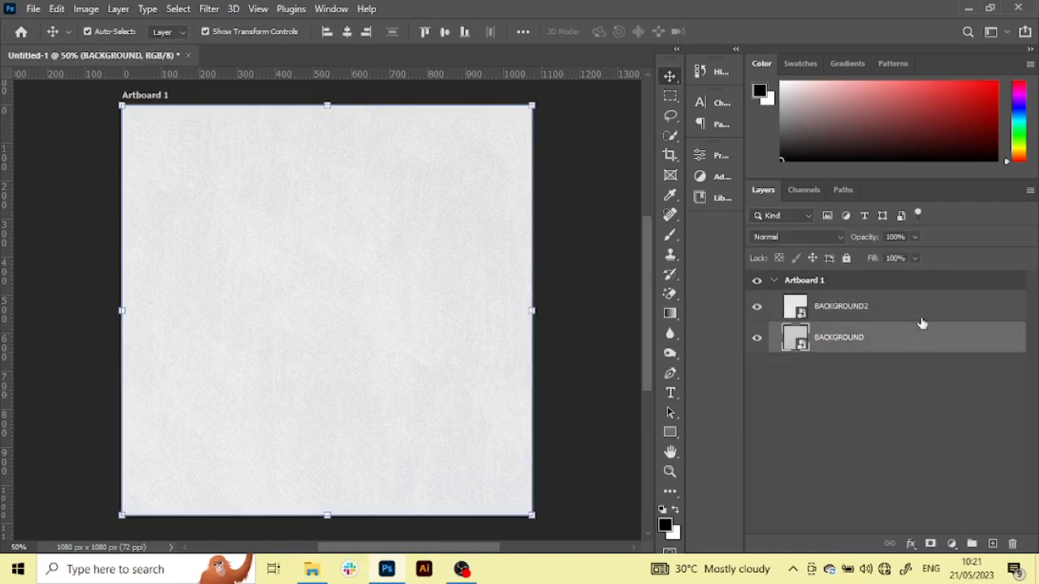
ctrl+click(919, 319)
key(ctrl+g)
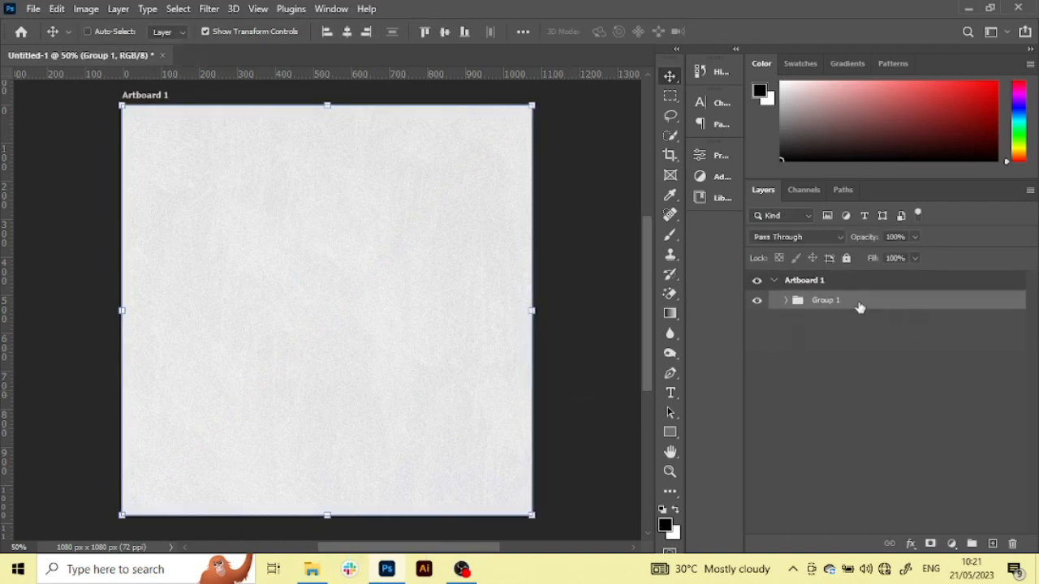
double_click(826, 301)
text(BG)
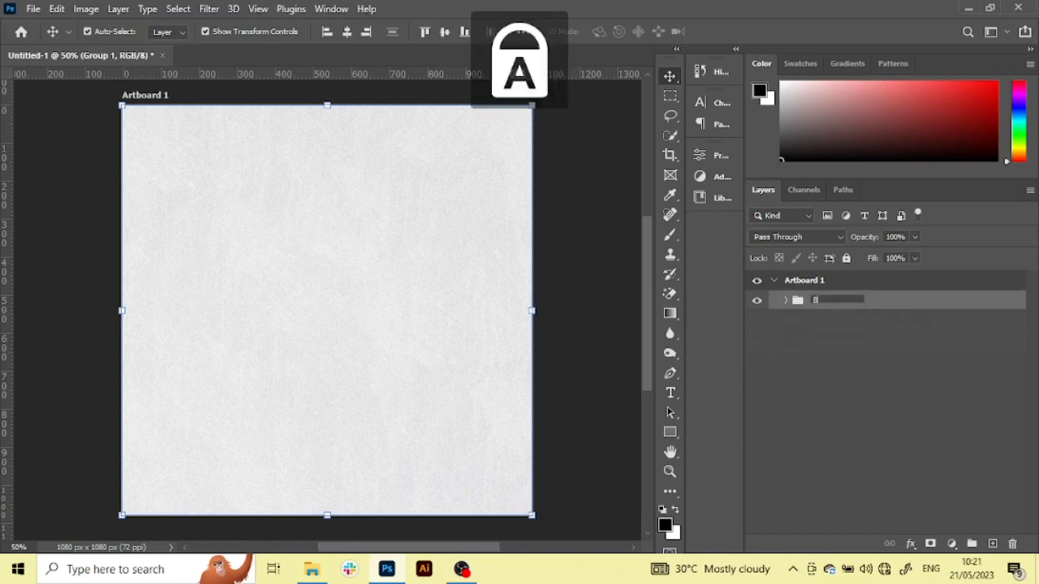
key(Return)
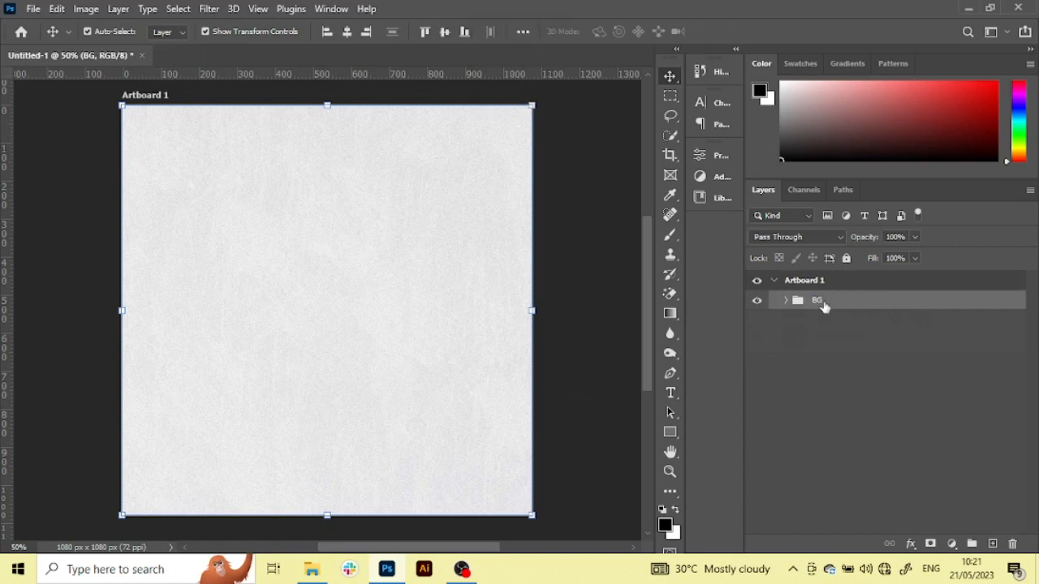
click(845, 258)
click(572, 277)
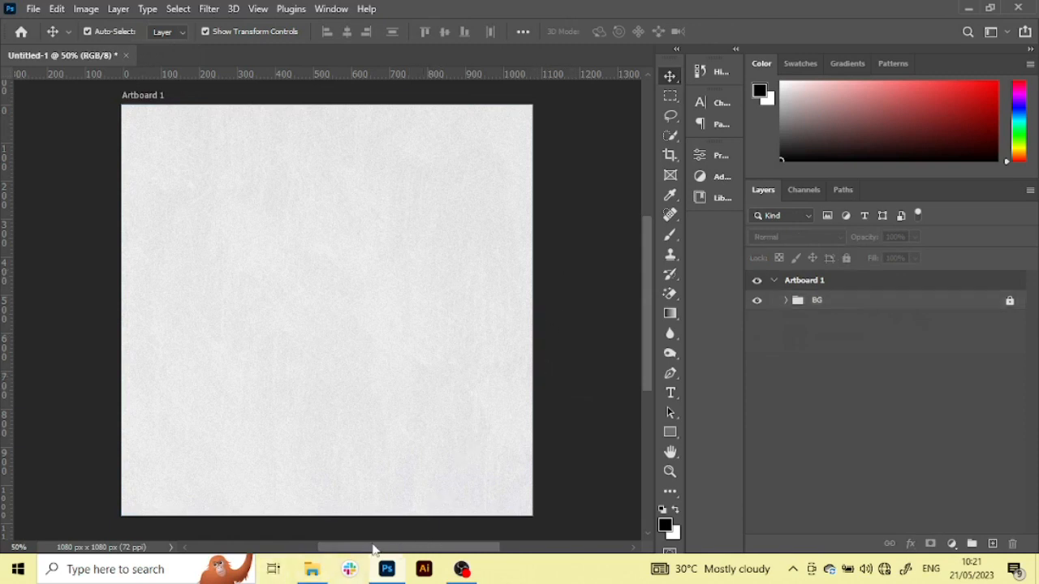
Place the pill_download image from the RESOURCE FILES folder onto the artboard above the BG group
click(316, 572)
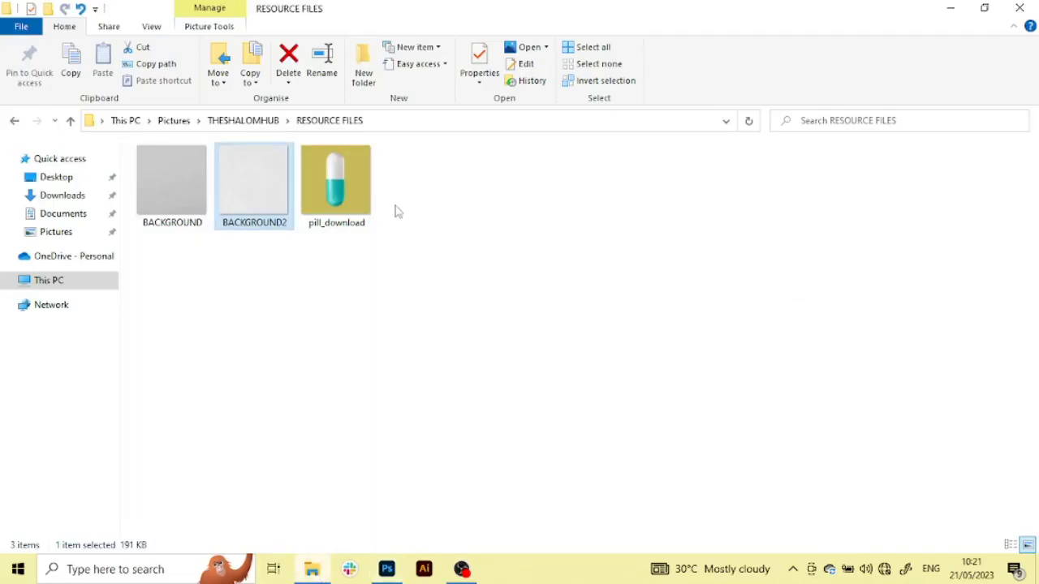
click(352, 163)
drag(369, 262, 298, 351)
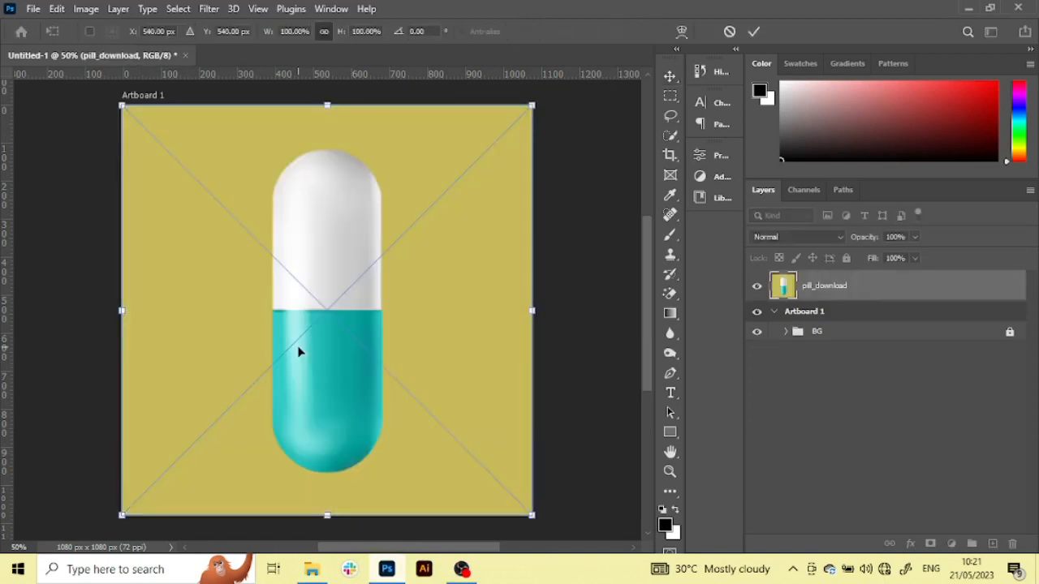
key(Return)
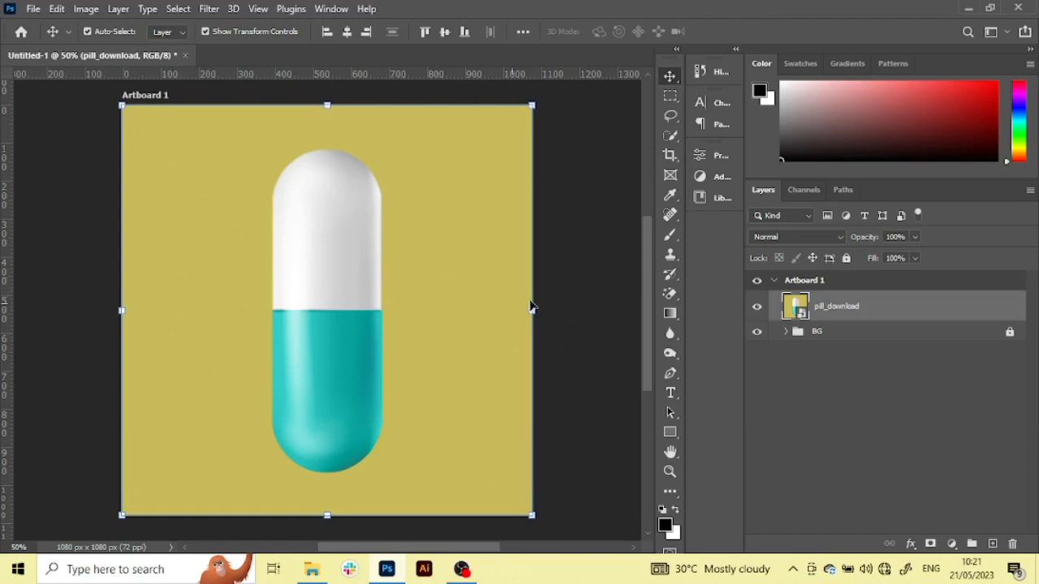
Select the pill with Select Subject and mask out its yellow background with a layer mask
click(670, 138)
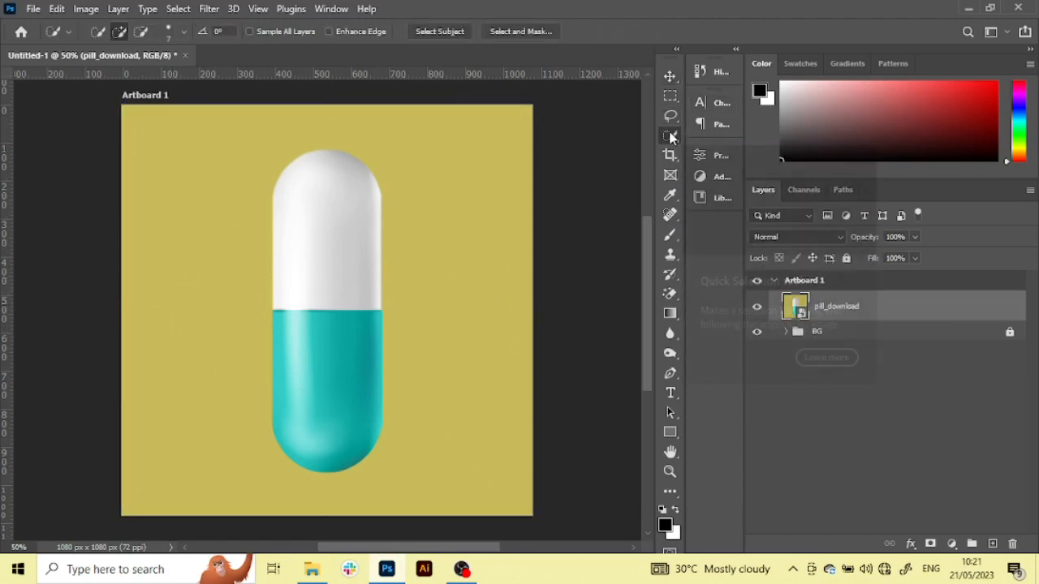
click(428, 34)
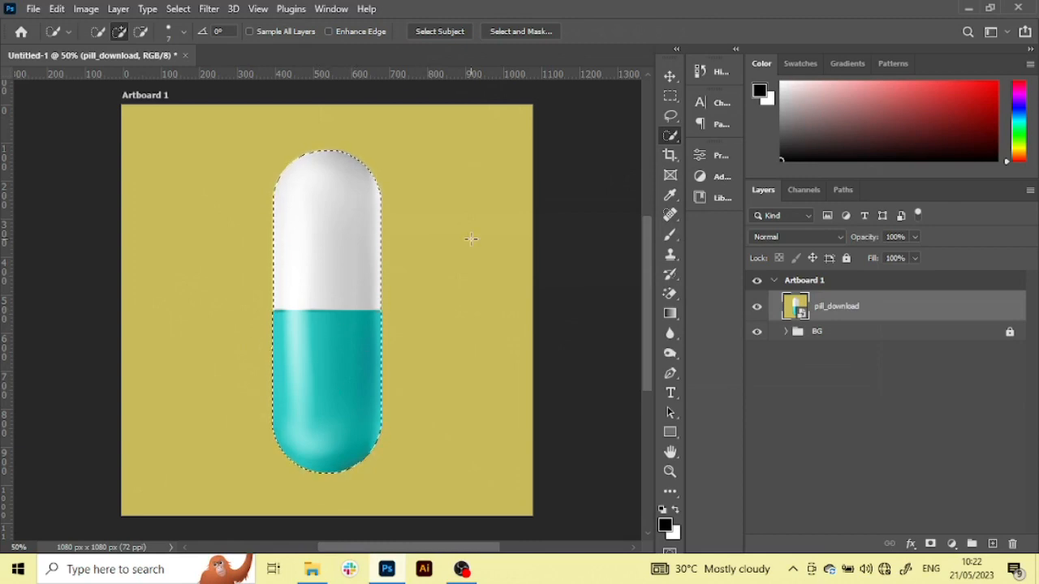
click(930, 544)
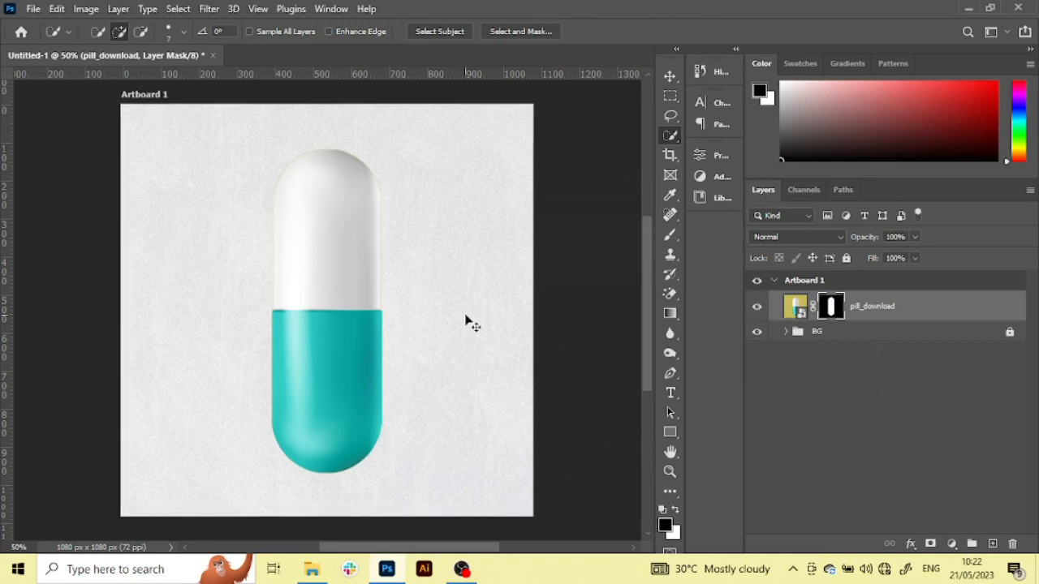
Check the edges of the cut-out pill and open the Minimum filter on its layer mask
key(ctrl+equal)
scroll(465, 315, up, 2)
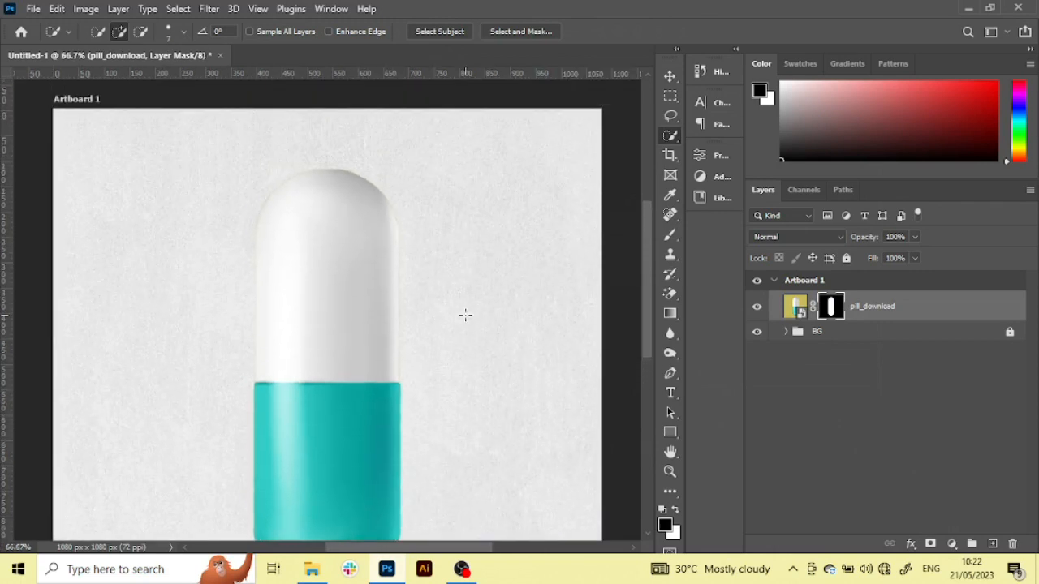
key(ctrl+equal)
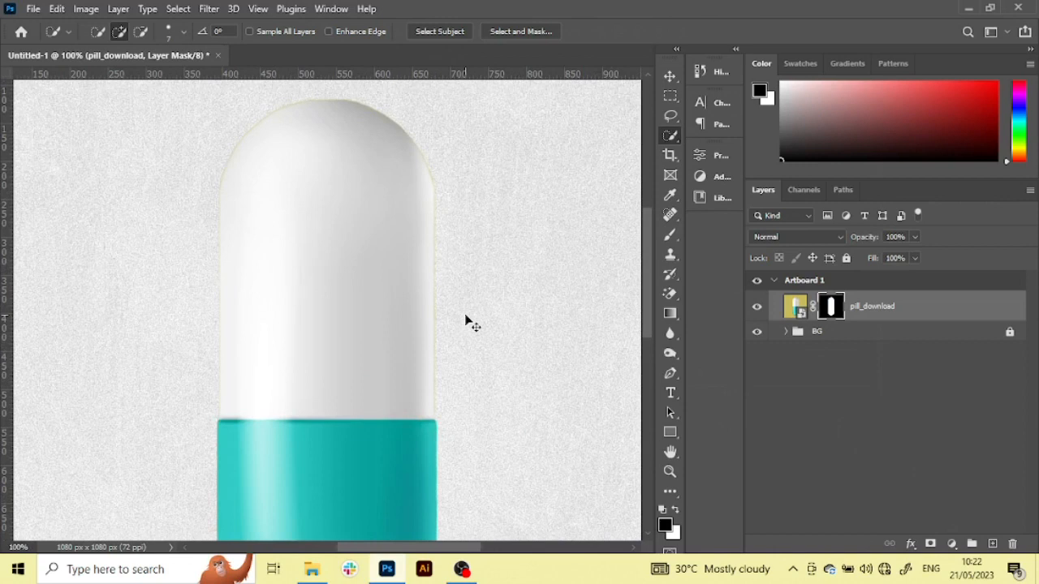
key(ctrl+minus)
scroll(465, 315, down, 2)
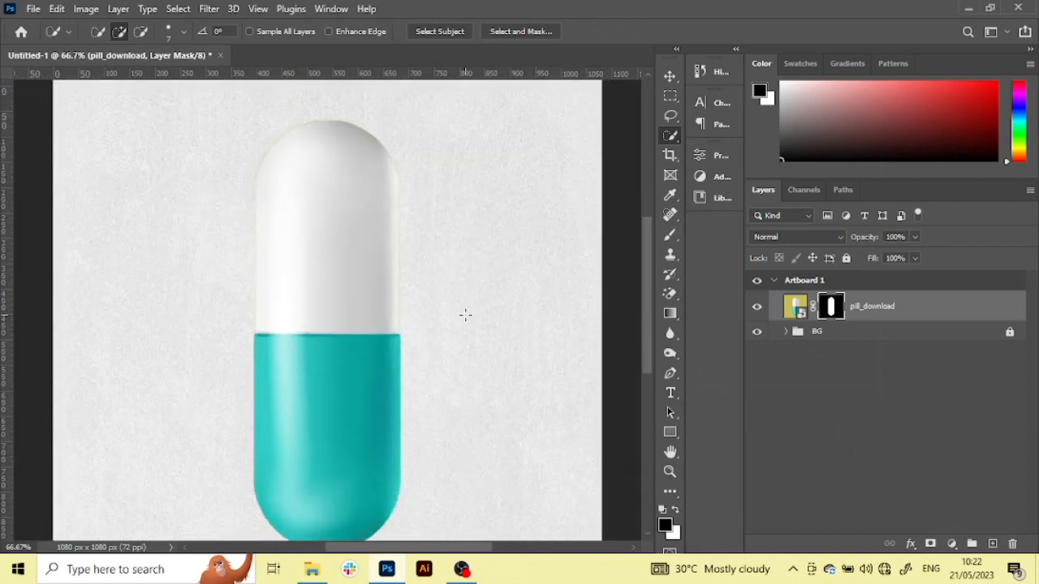
scroll(465, 315, down, 1)
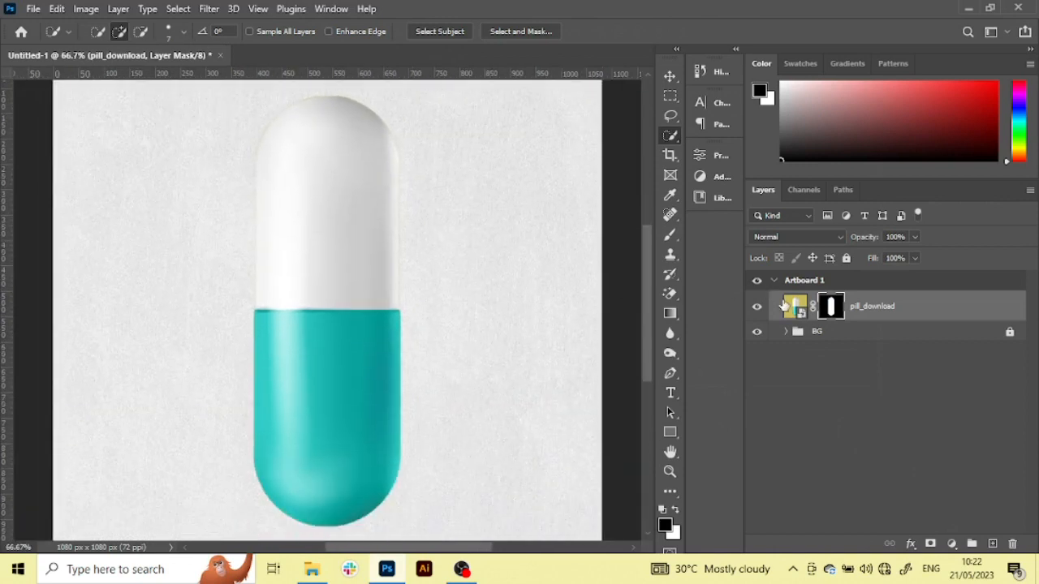
key(v)
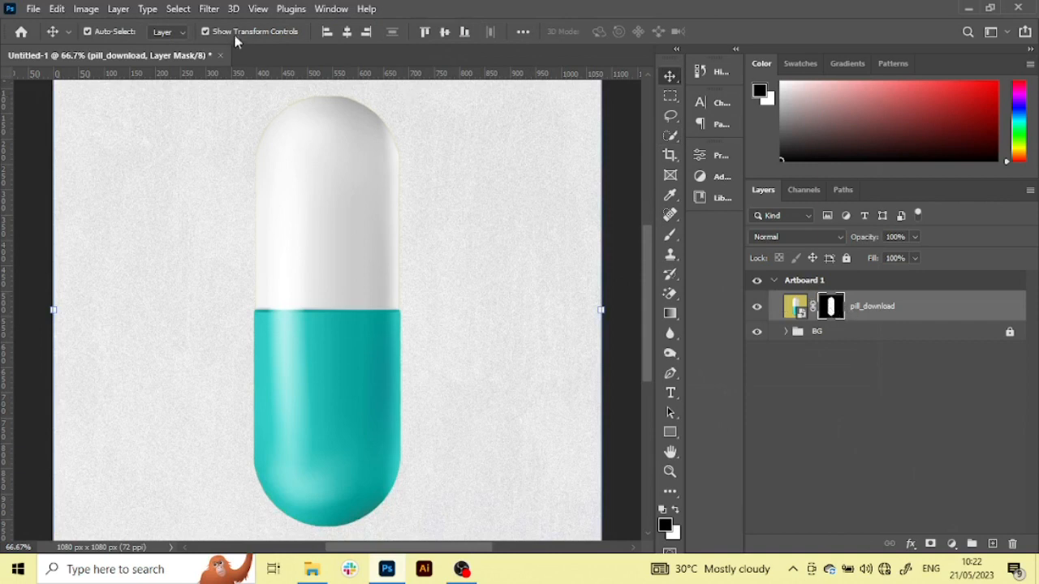
click(216, 12)
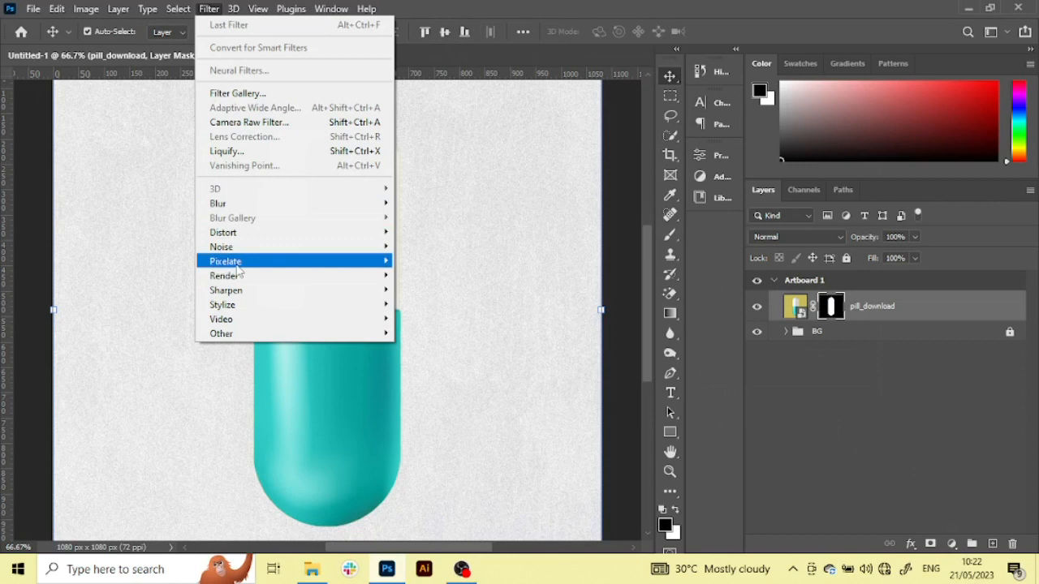
mouse_move(247, 344)
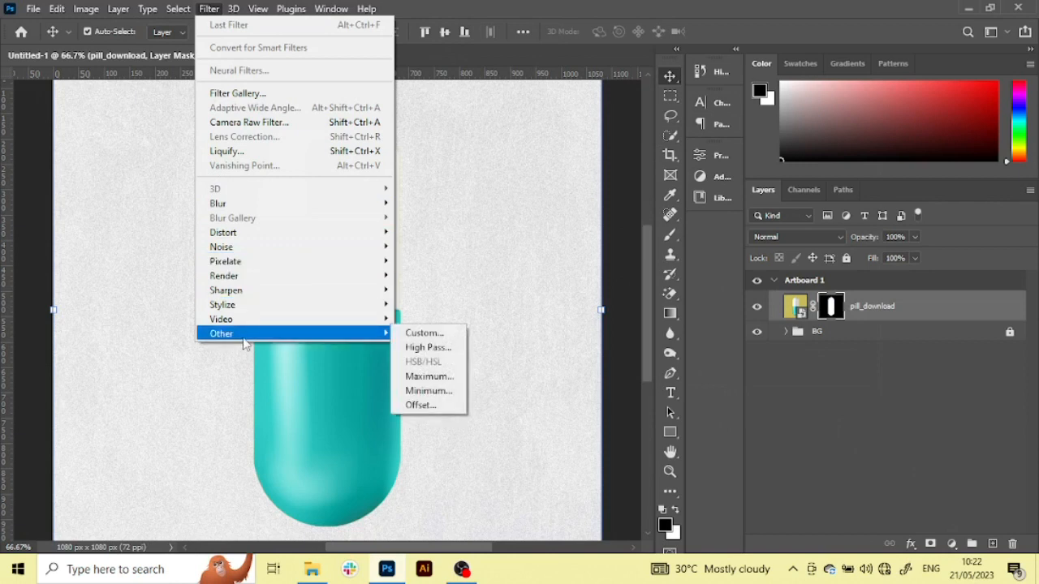
click(421, 393)
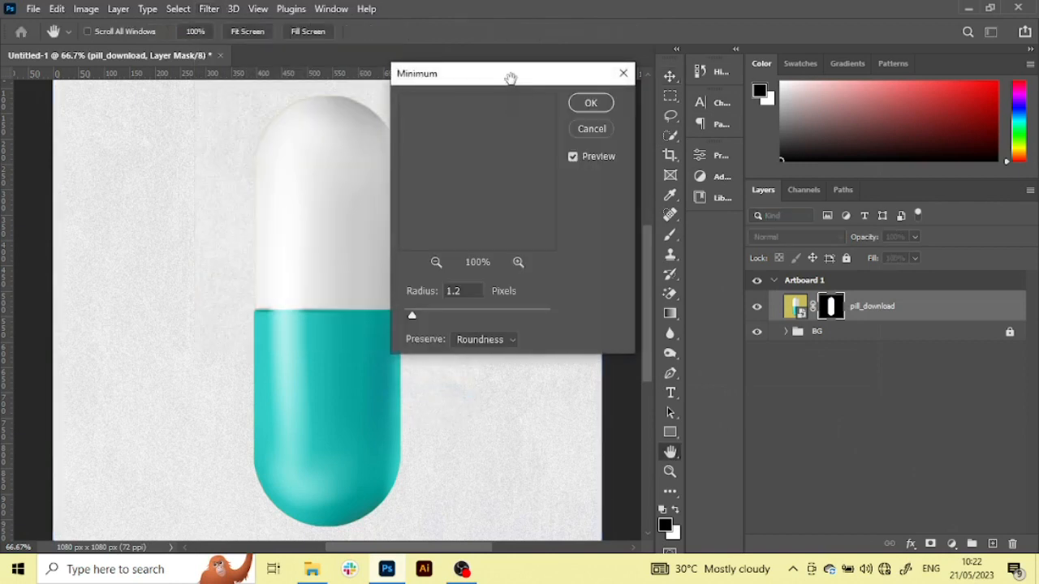
Apply the Minimum filter to the pill's layer mask with a radius of 1.7 pixels, preserving roundness
drag(493, 82, 608, 112)
click(529, 321)
text(1.5)
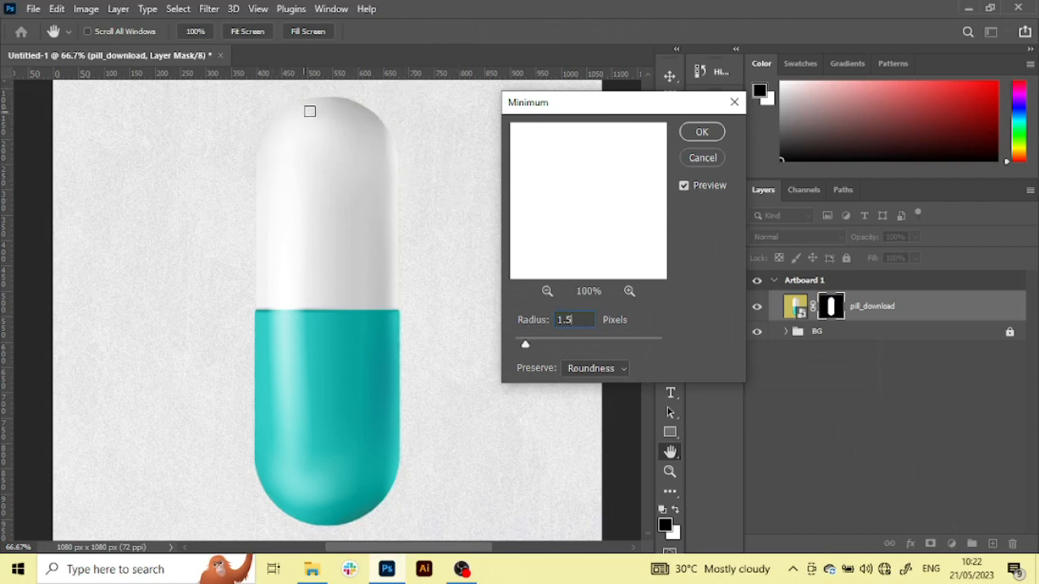
key(Up)
key(Up)
click(588, 369)
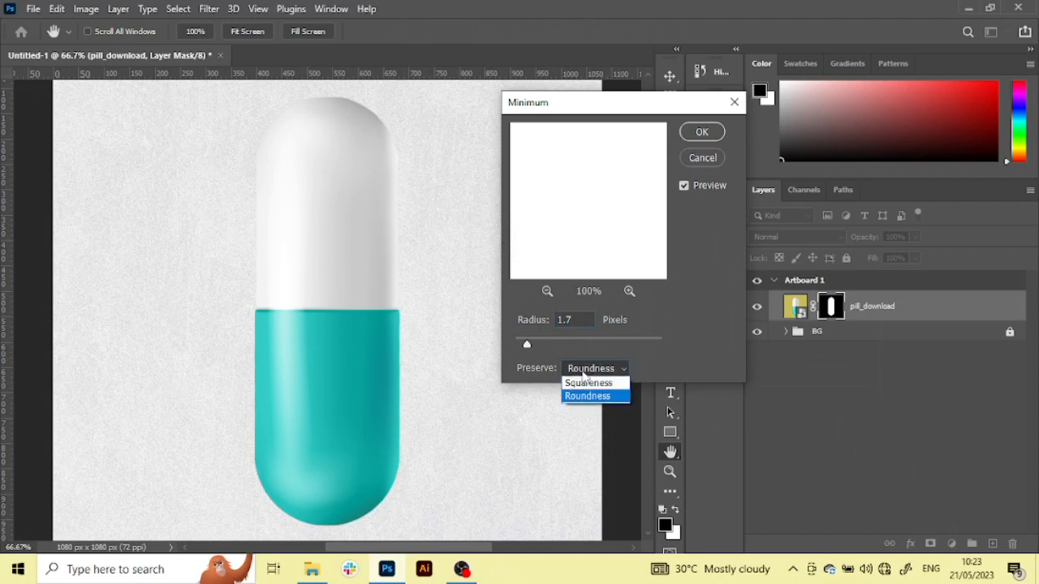
click(599, 396)
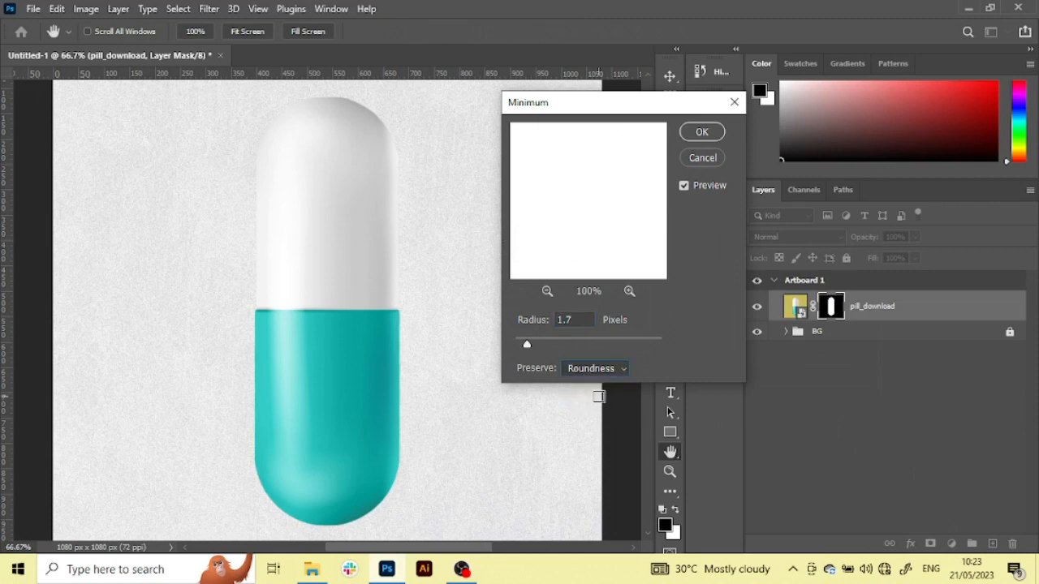
click(689, 132)
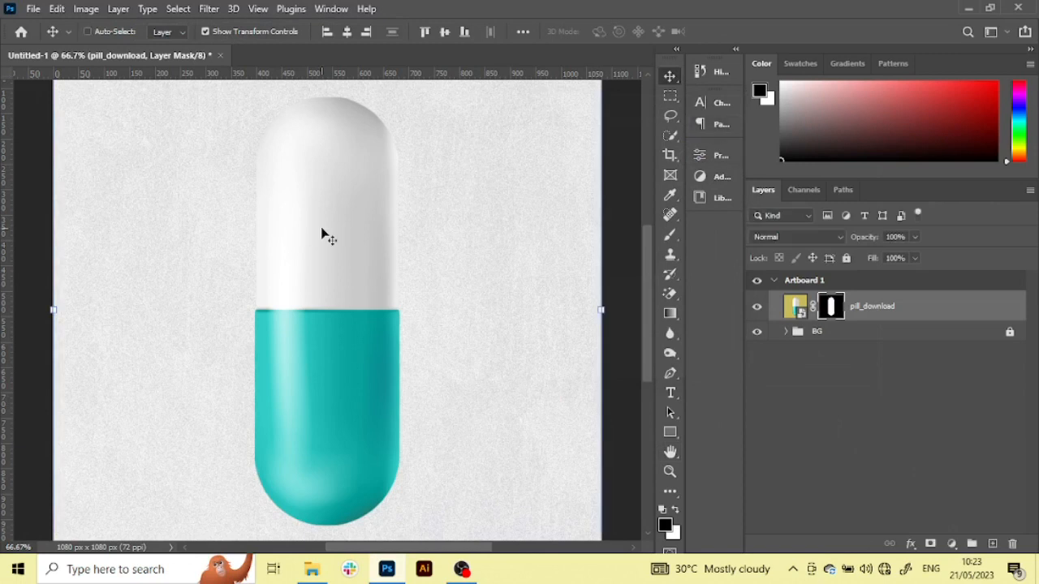
Convert the masked pill_download layer to a Smart Object
key(ctrl+minus)
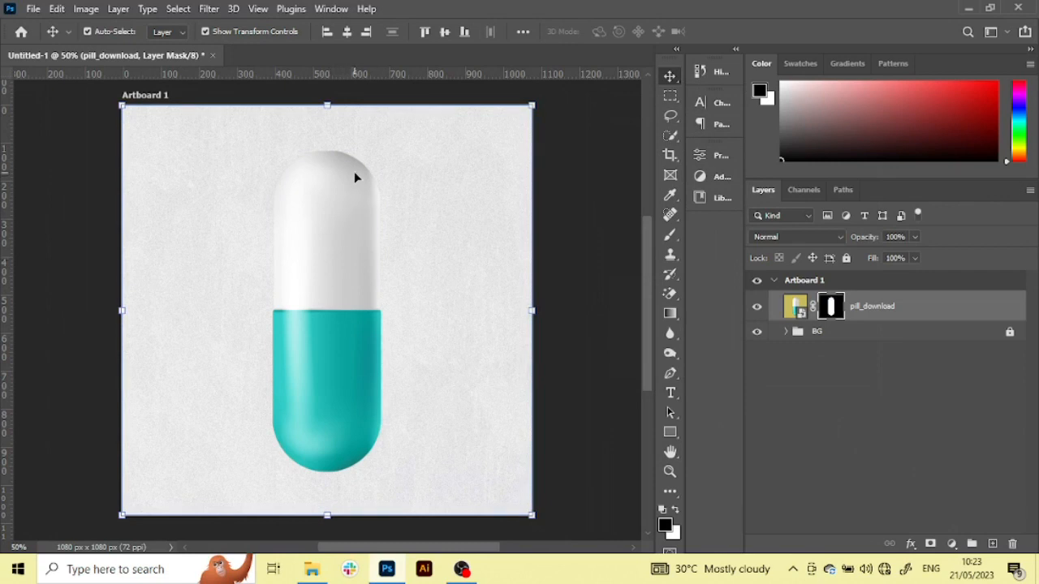
right_click(955, 317)
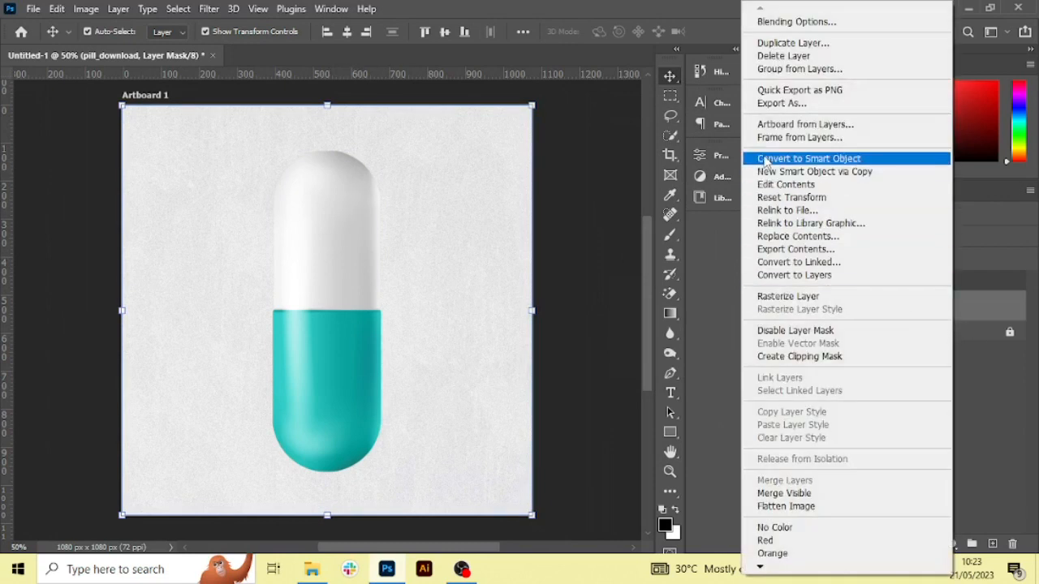
click(891, 161)
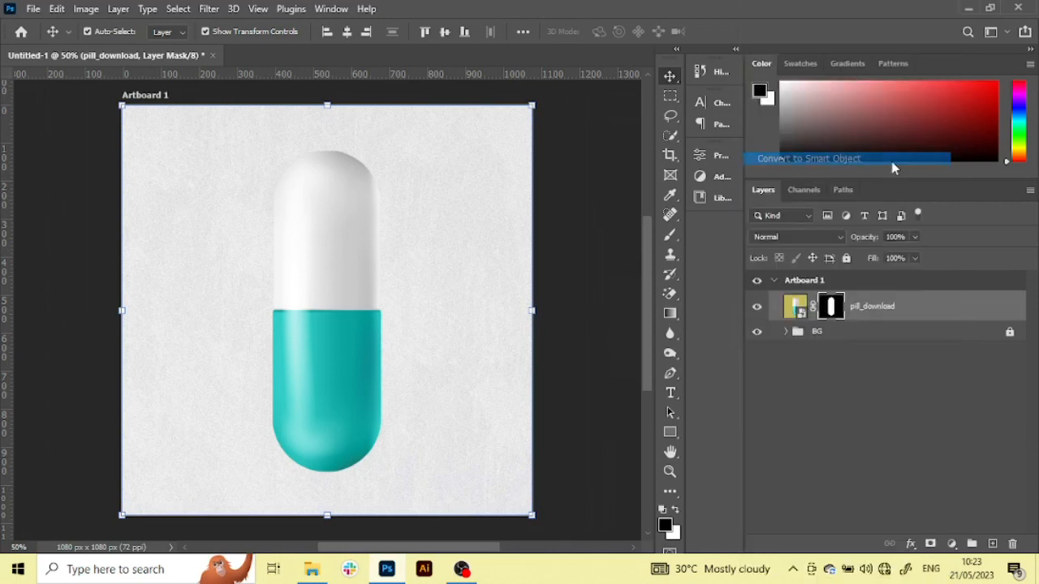
Rotate the pill 75° clockwise and position it so its teal end runs off the artboard's left edge
drag(340, 207, 290, 222)
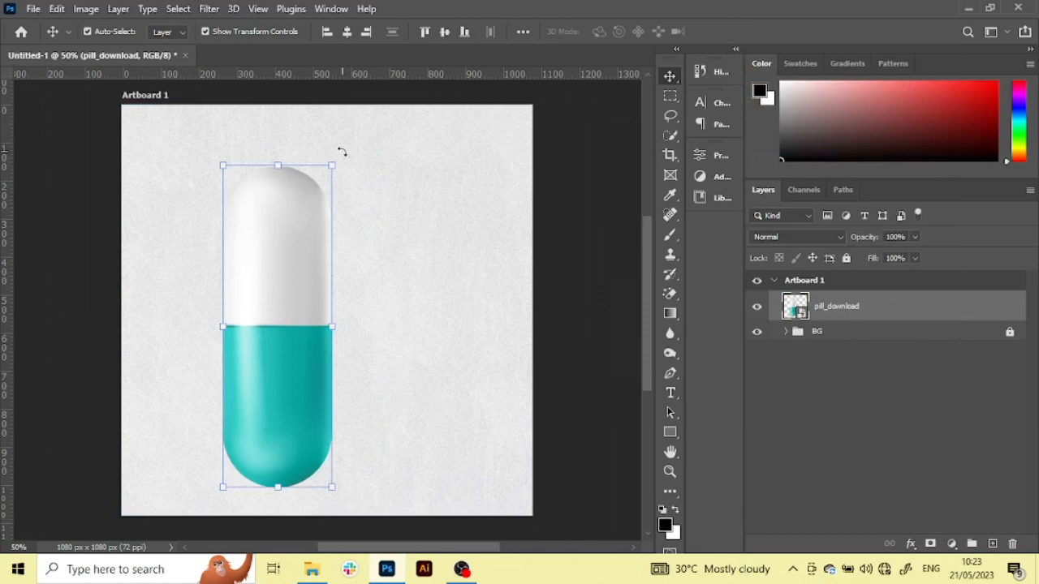
drag(342, 152, 431, 324)
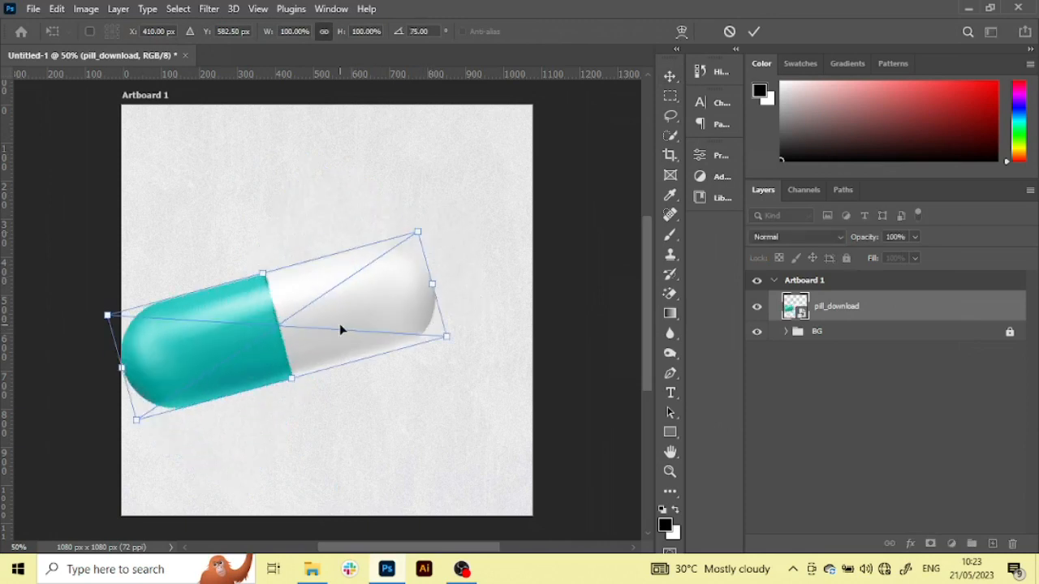
mouse_move(332, 313)
mouse_down()
mouse_move(325, 292)
mouse_move(319, 304)
mouse_up()
key(Return)
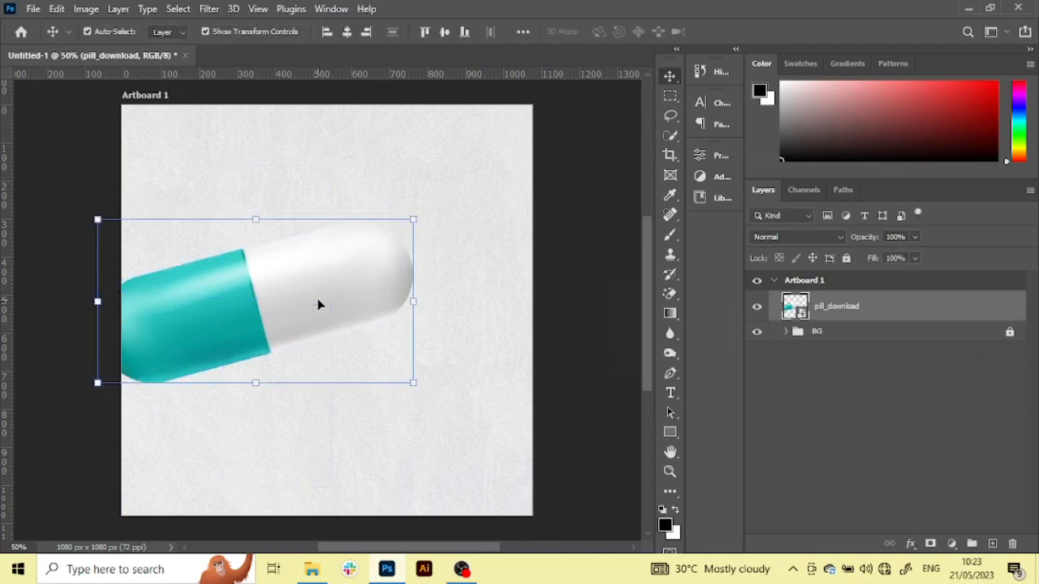
drag(275, 315, 277, 323)
click(598, 301)
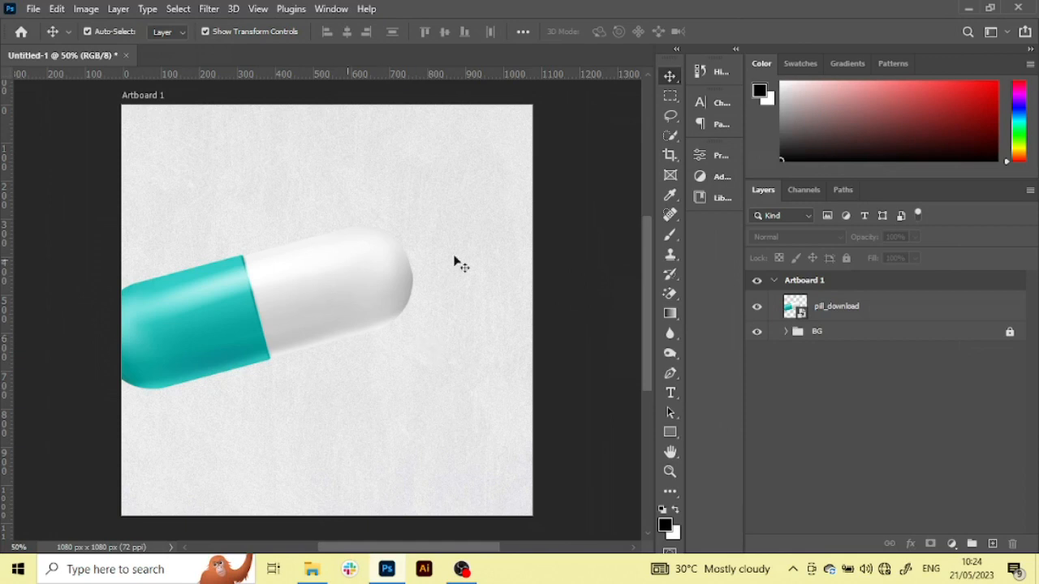
Add a drop shadow to the pill_download layer with an angle of 85° and a distance of 167 px
click(932, 314)
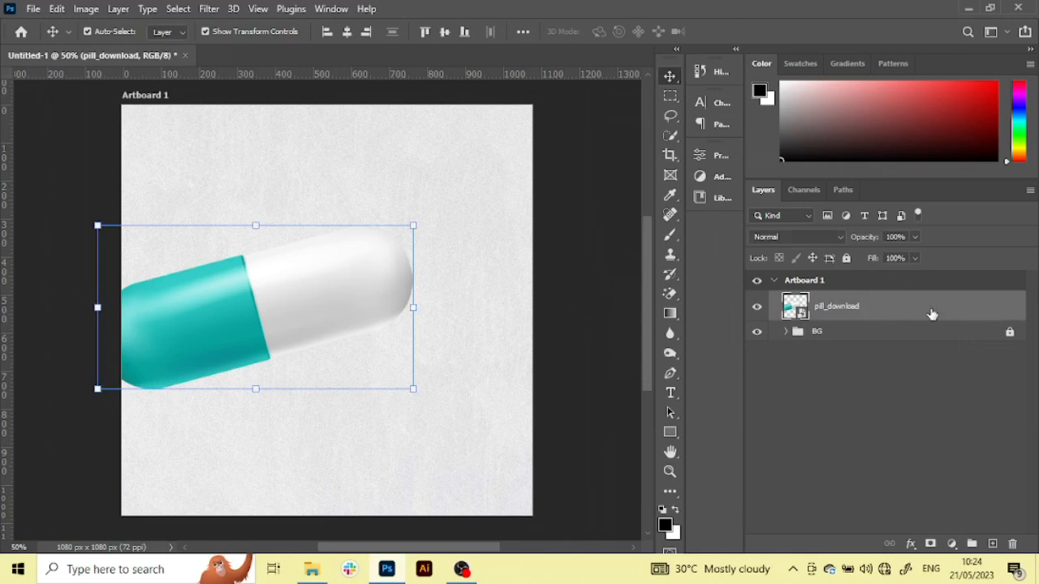
double_click(931, 314)
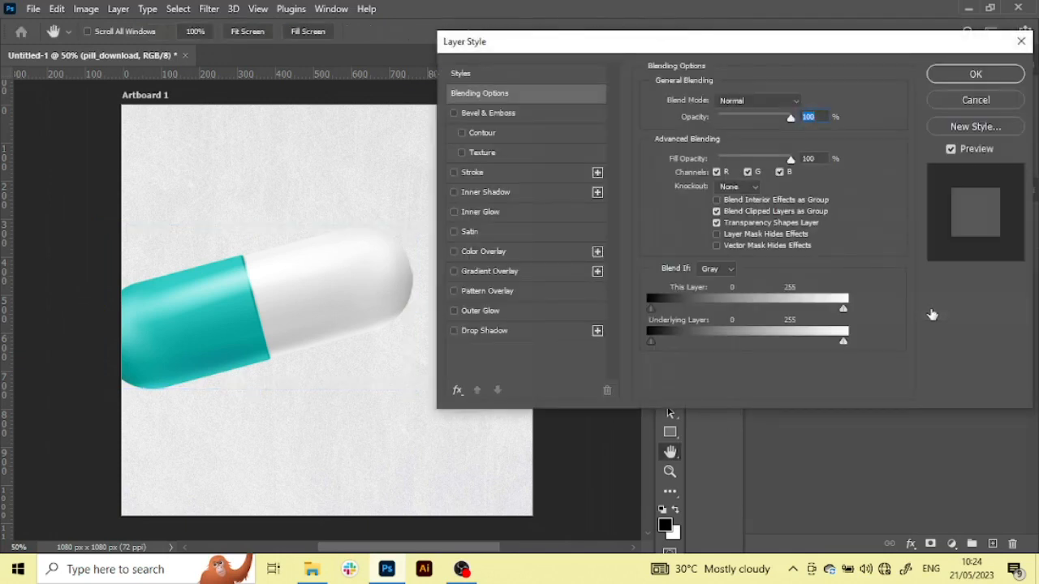
click(469, 333)
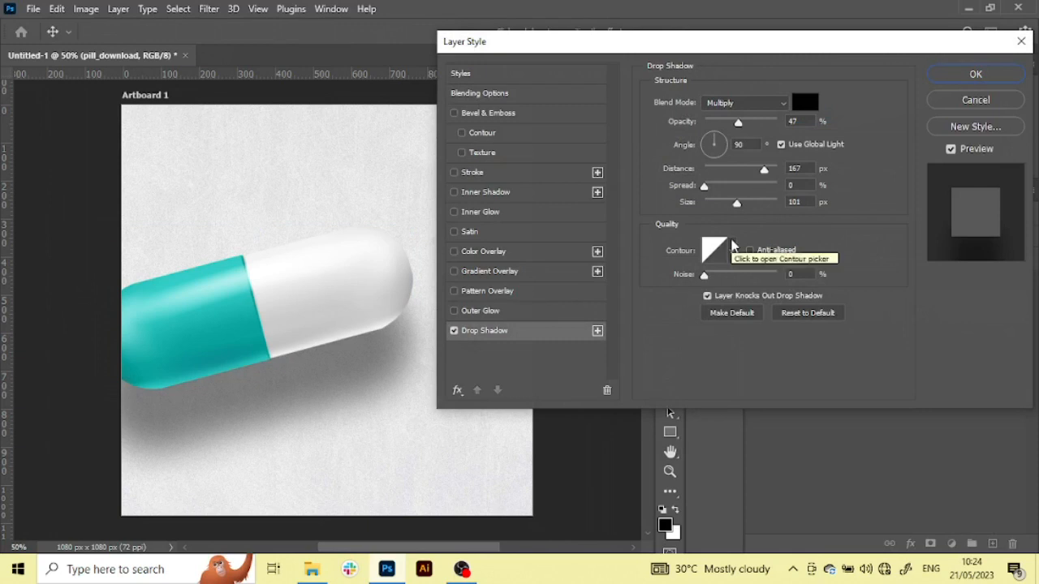
drag(608, 51, 733, 87)
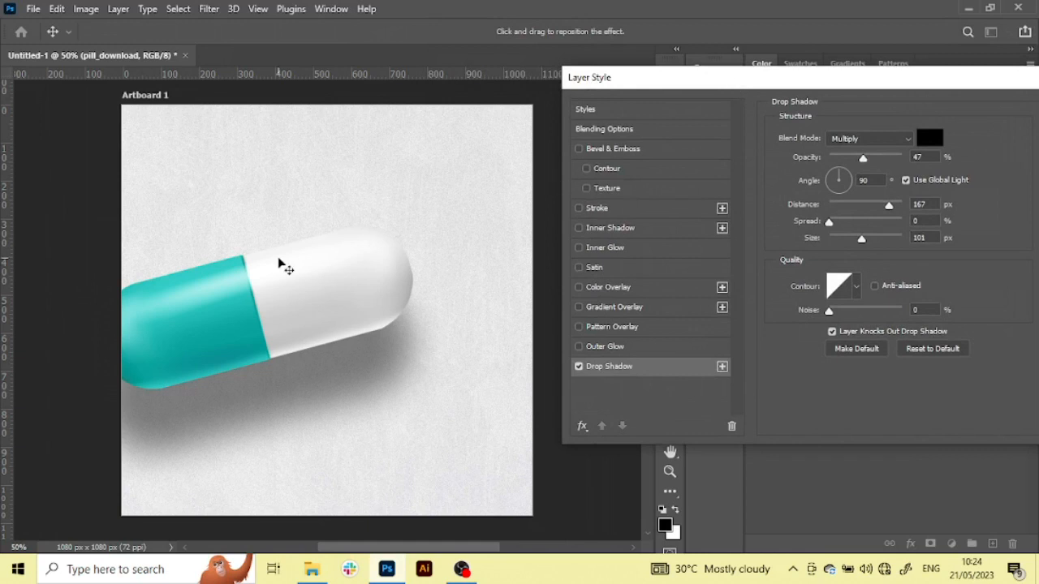
mouse_move(295, 395)
mouse_down()
mouse_move(320, 372)
mouse_move(293, 393)
mouse_up()
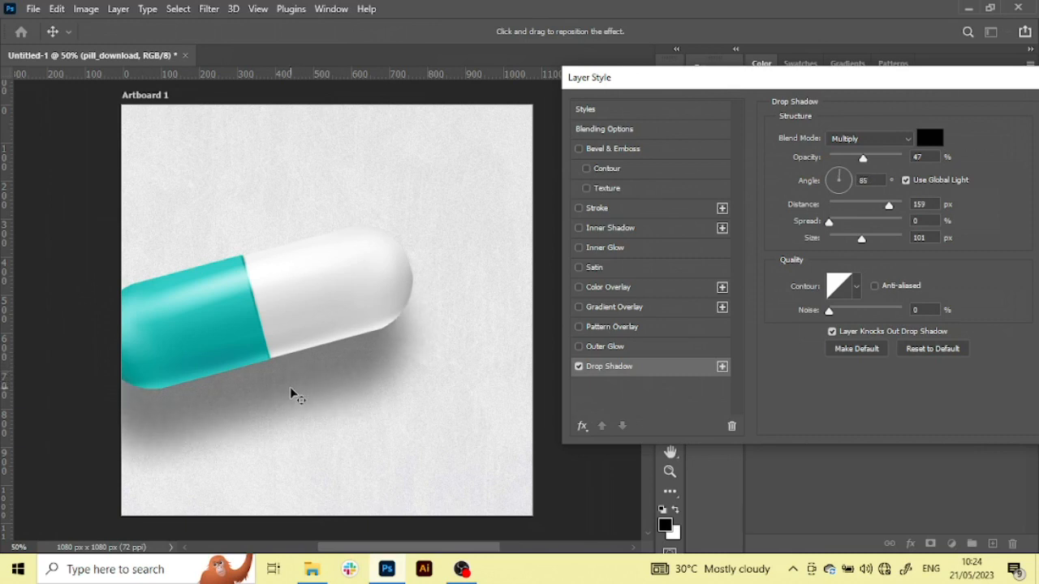
drag(292, 393, 292, 392)
click(933, 203)
text(167)
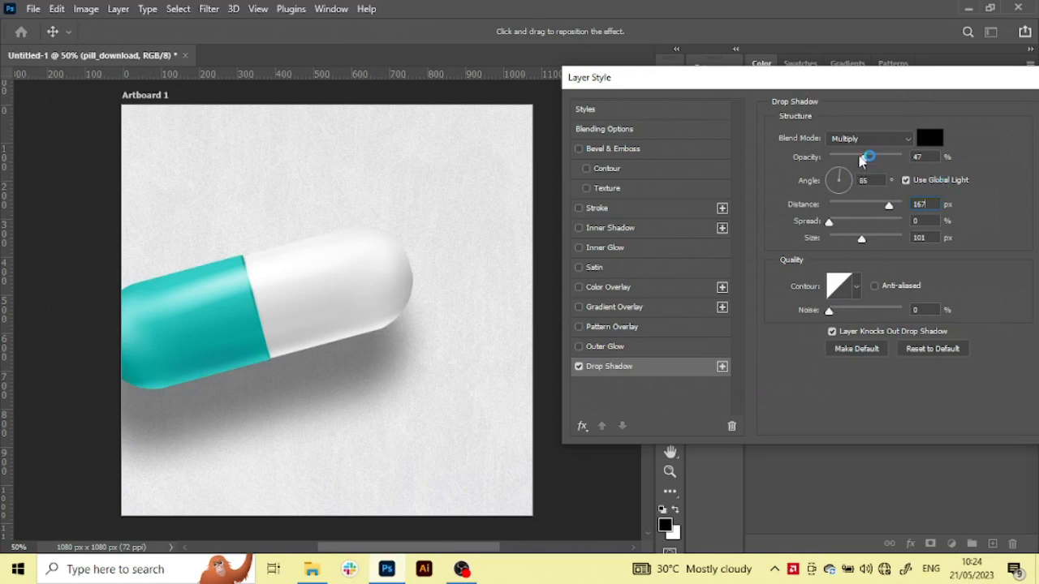
Set the drop shadow's opacity to 54% with the Multiply blend mode and apply the layer style
drag(864, 165, 869, 166)
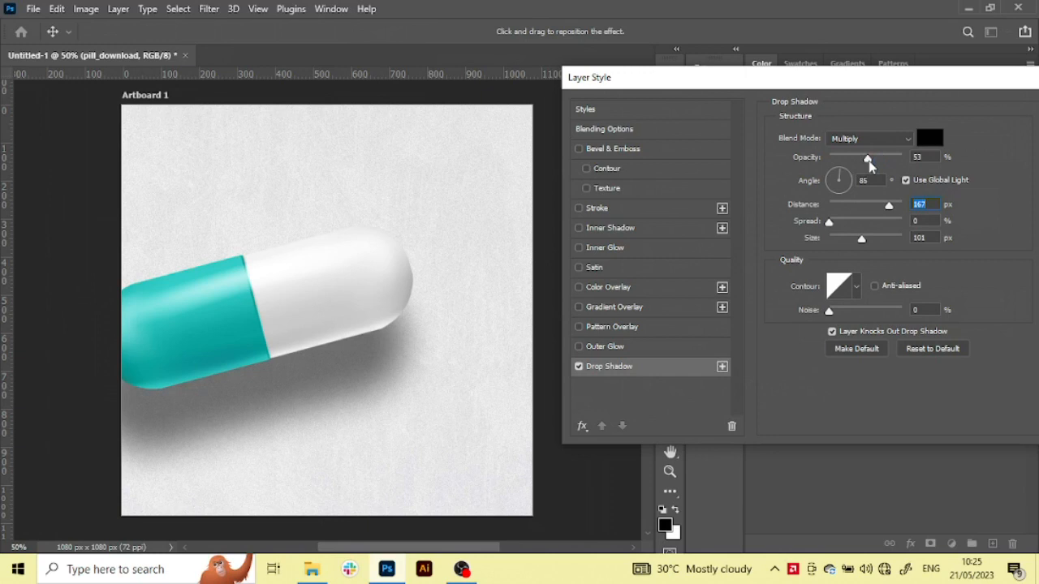
drag(869, 165, 869, 163)
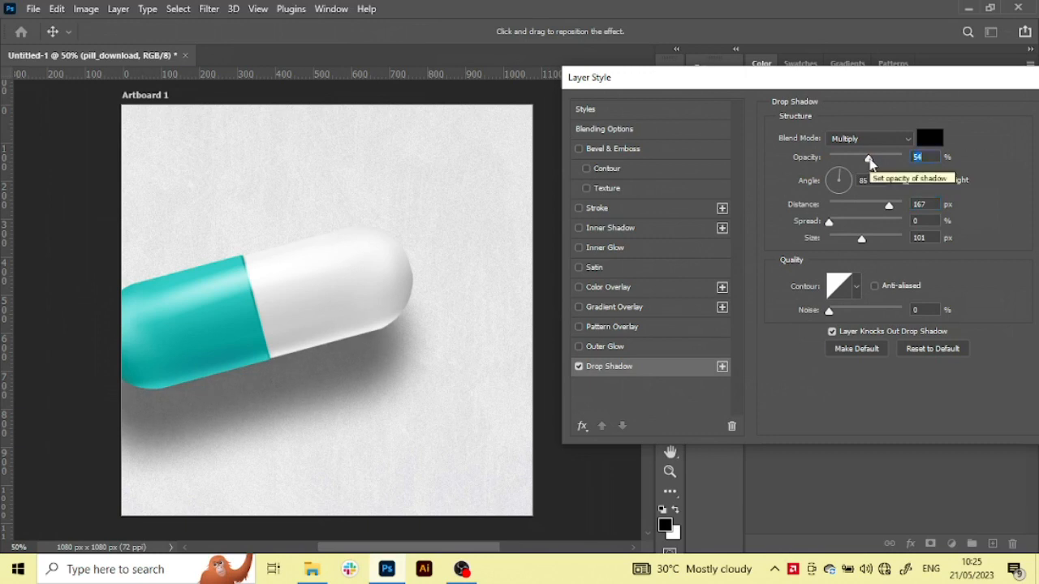
click(874, 144)
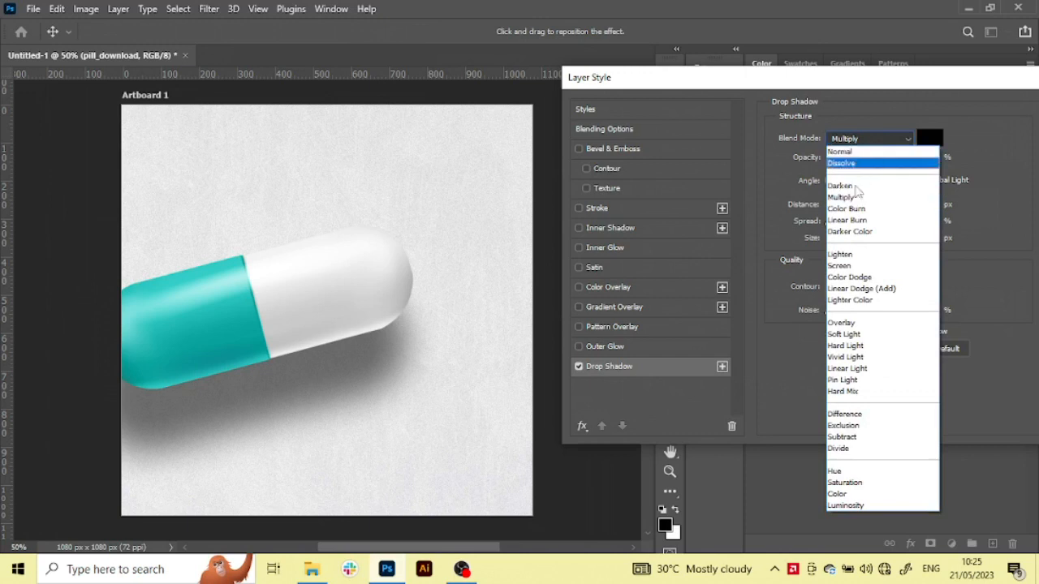
click(852, 199)
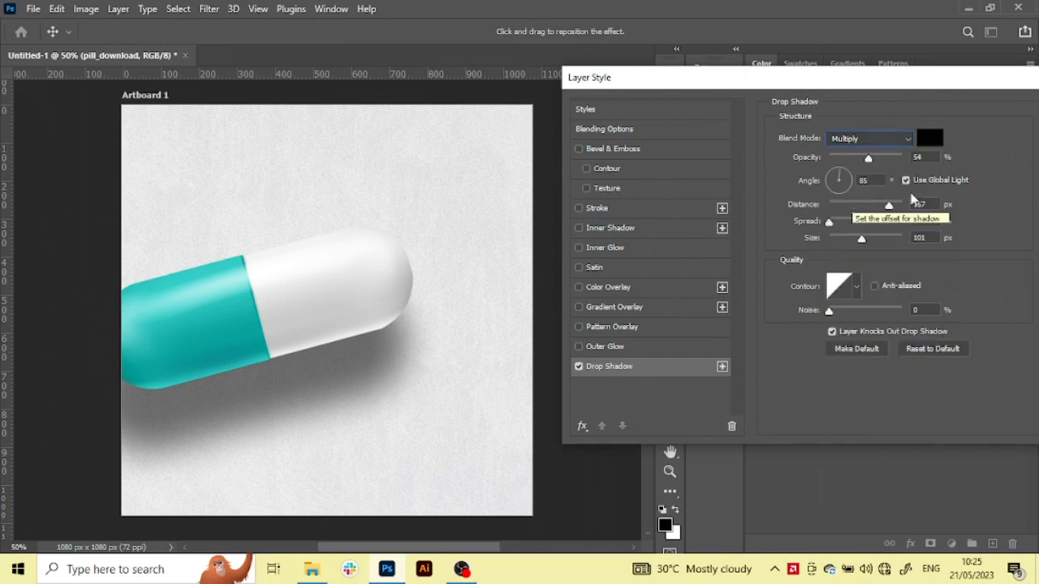
key(Return)
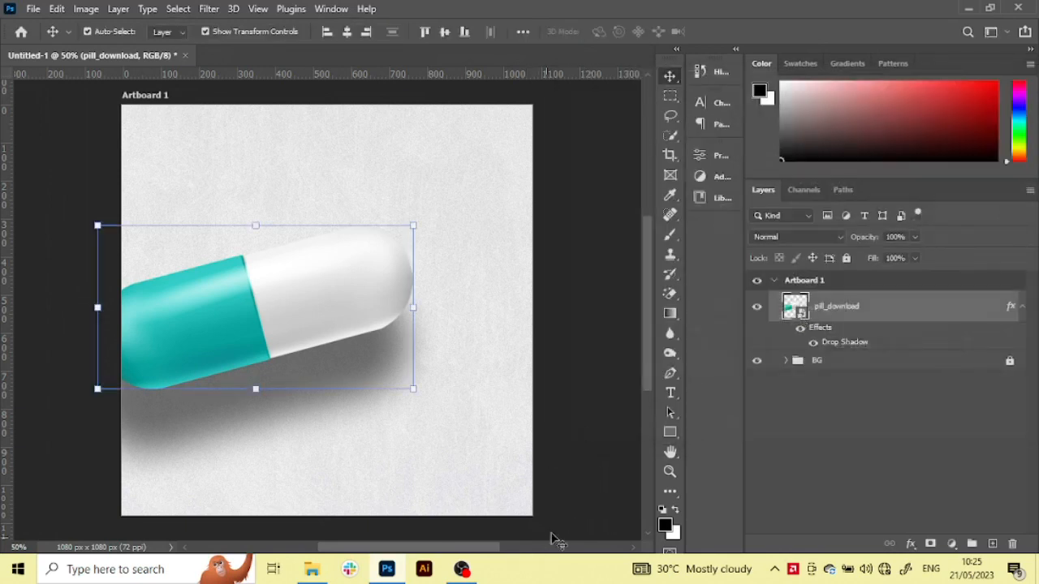
click(560, 468)
click(561, 474)
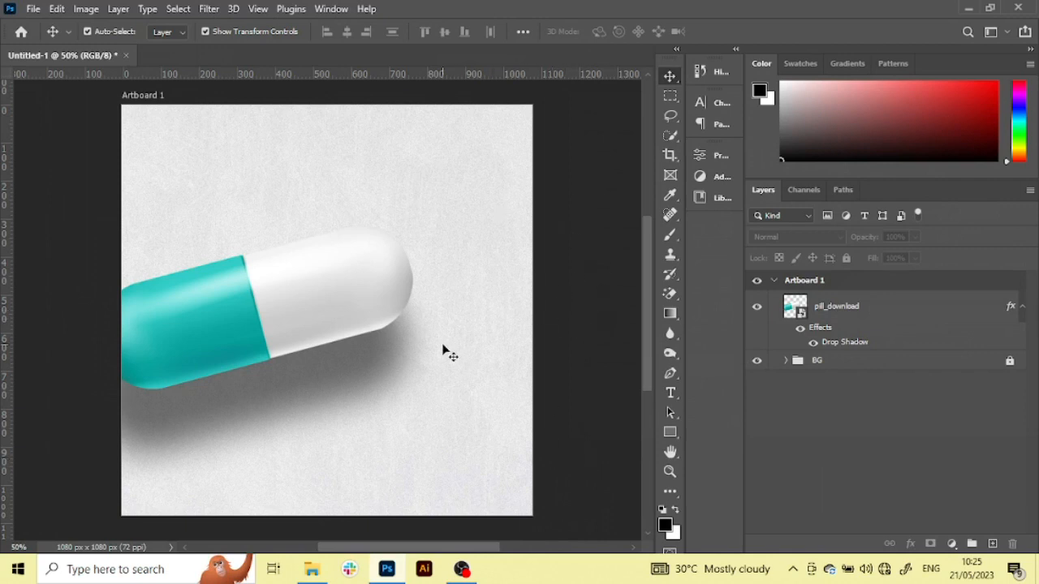
Separate the pill's drop shadow effect into its own layer
click(874, 306)
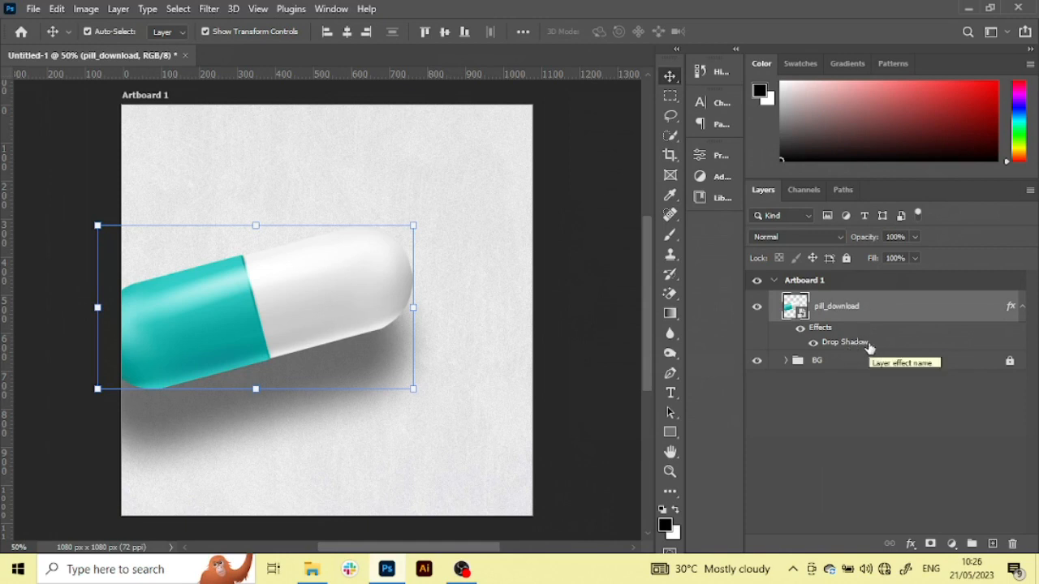
right_click(869, 345)
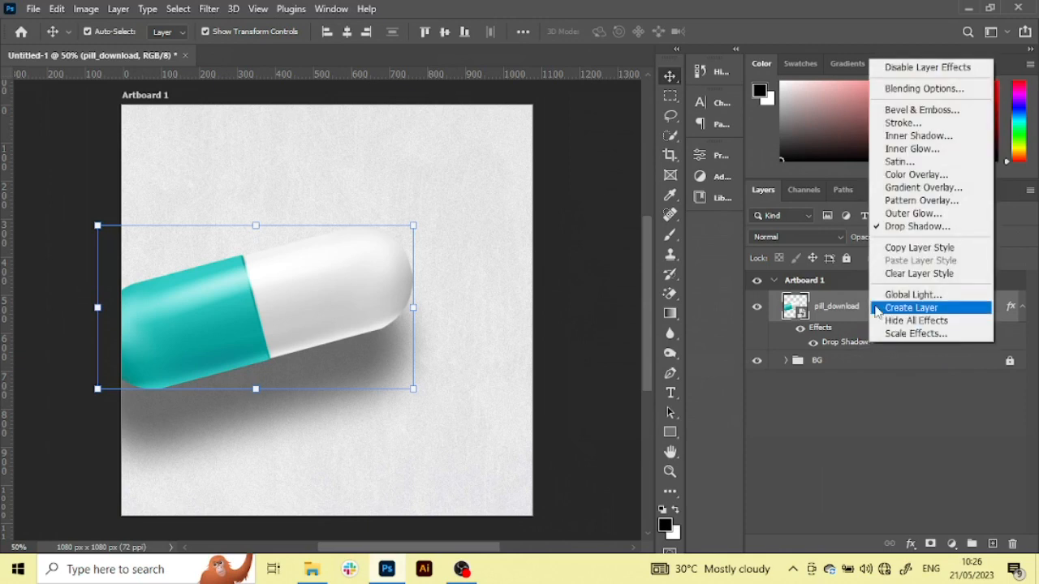
click(878, 308)
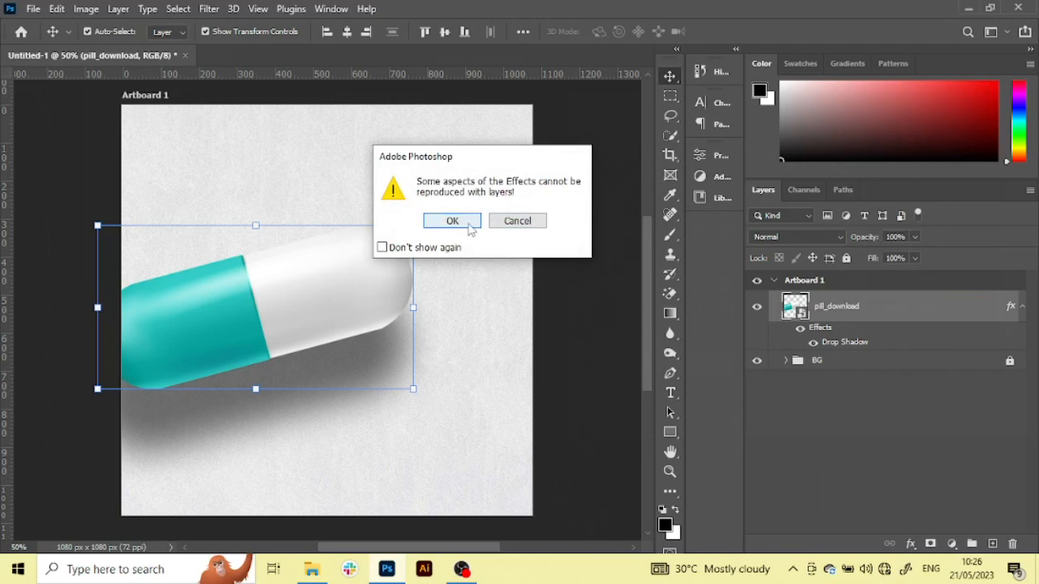
click(470, 230)
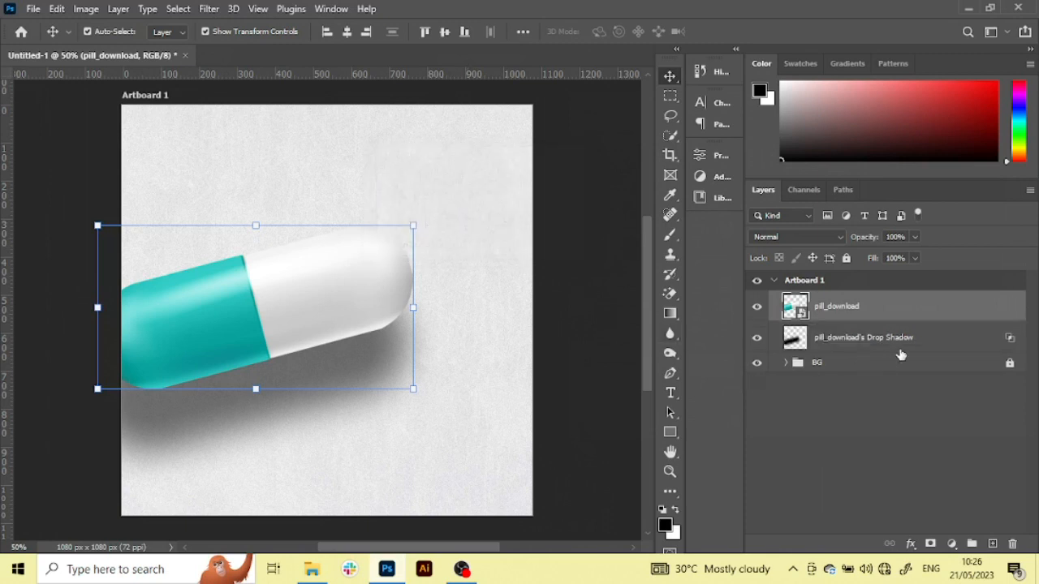
Duplicate the pill_download's Drop Shadow layer and hide the original shadow layer
click(893, 341)
click(757, 338)
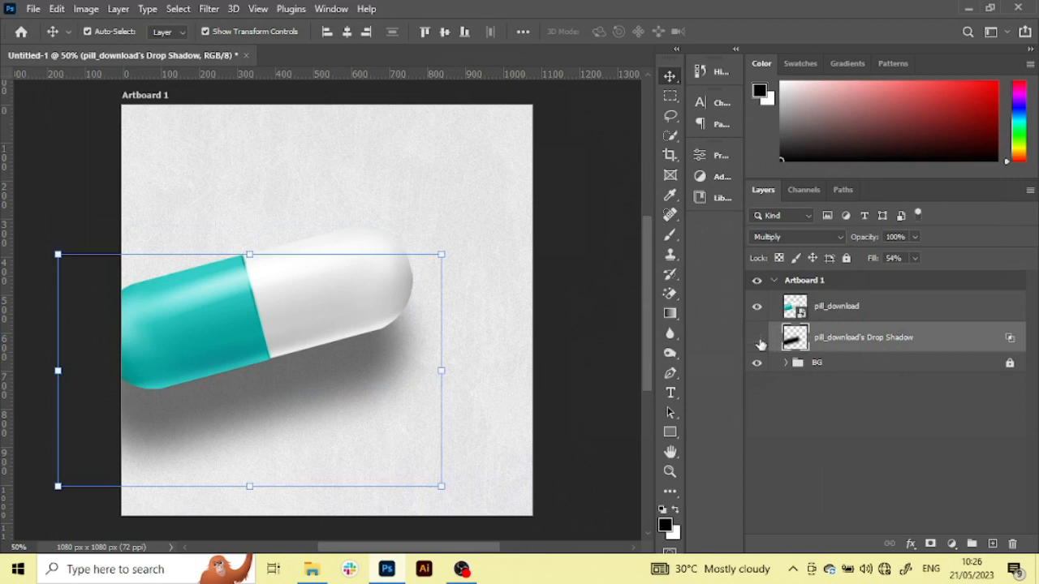
click(757, 338)
key(ctrl+j)
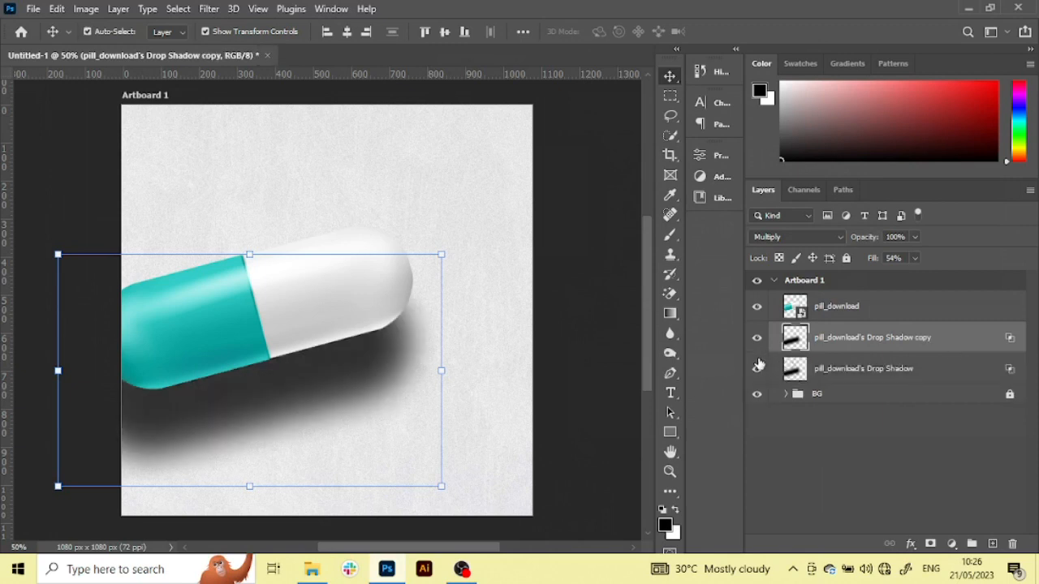
click(757, 371)
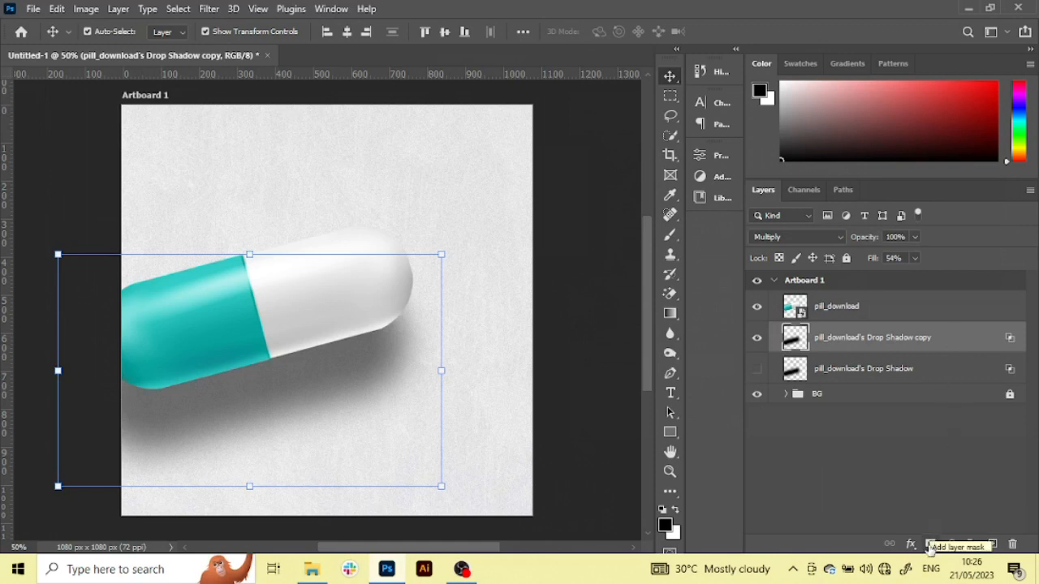
Add a layer mask to the shadow copy and fade out the shadow's lower-right end with a linear black-to-white gradient
click(931, 545)
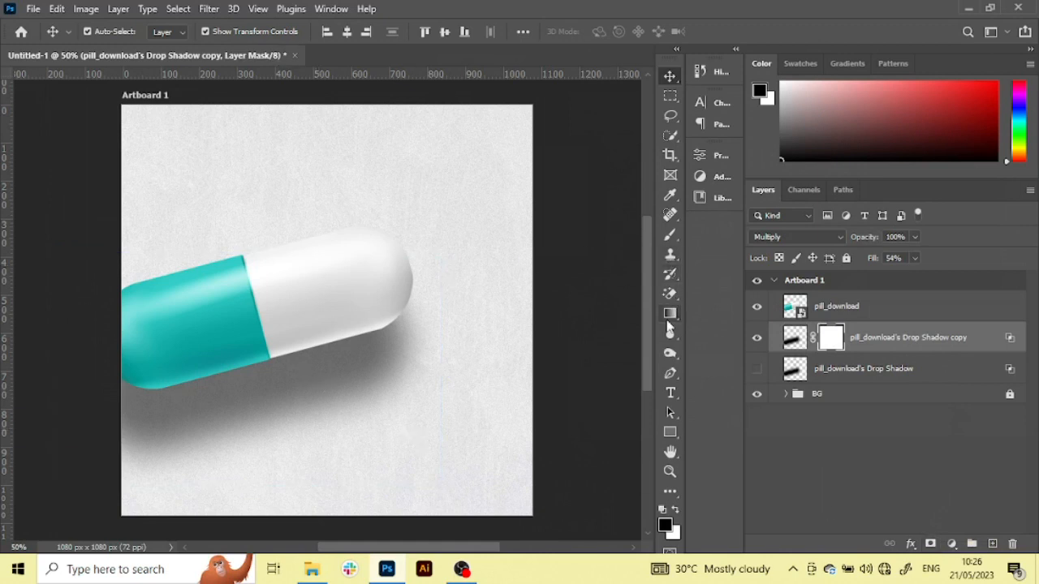
drag(670, 323, 723, 313)
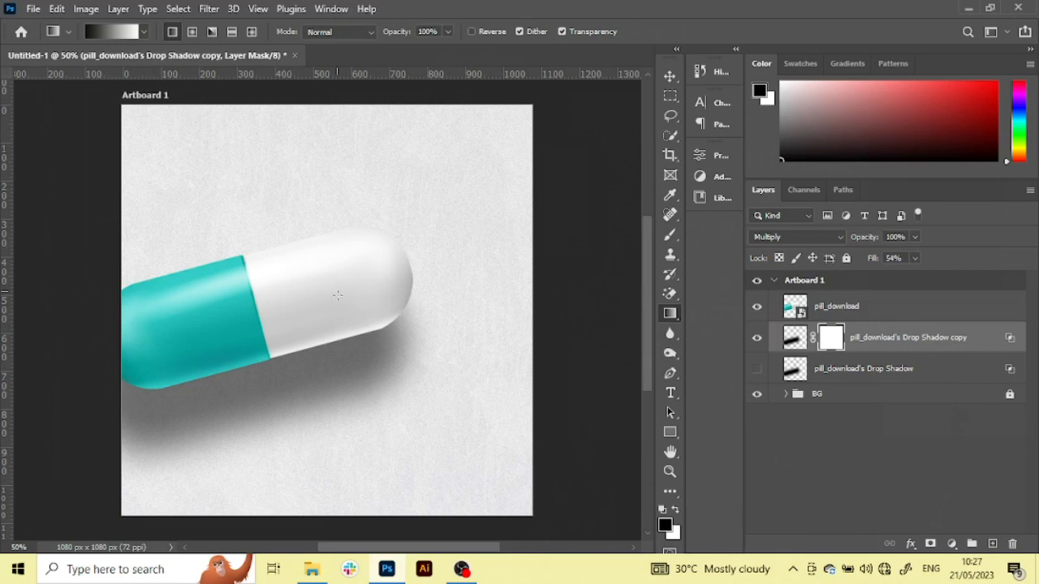
drag(398, 420, 297, 350)
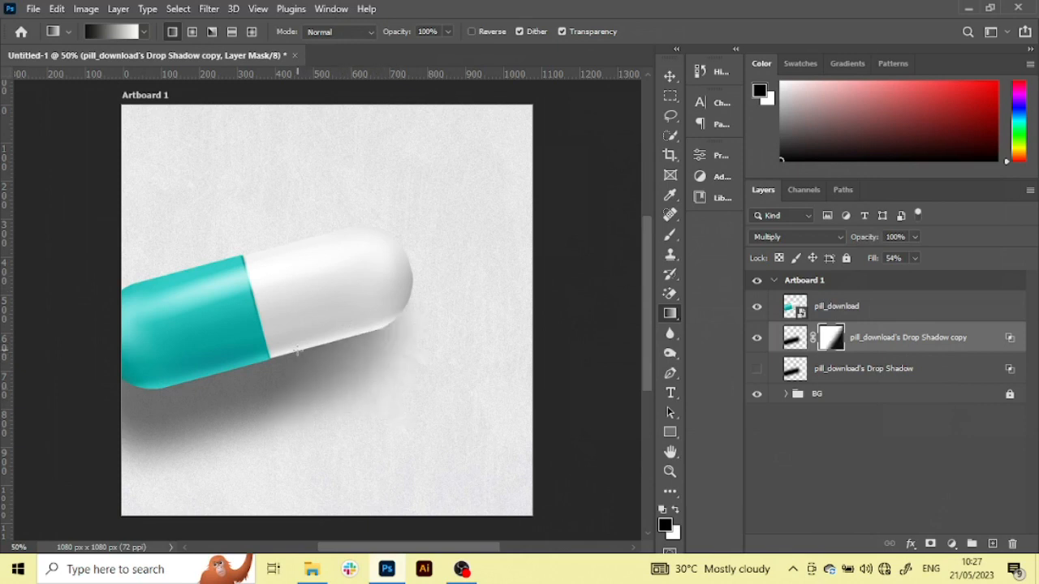
drag(351, 442, 256, 349)
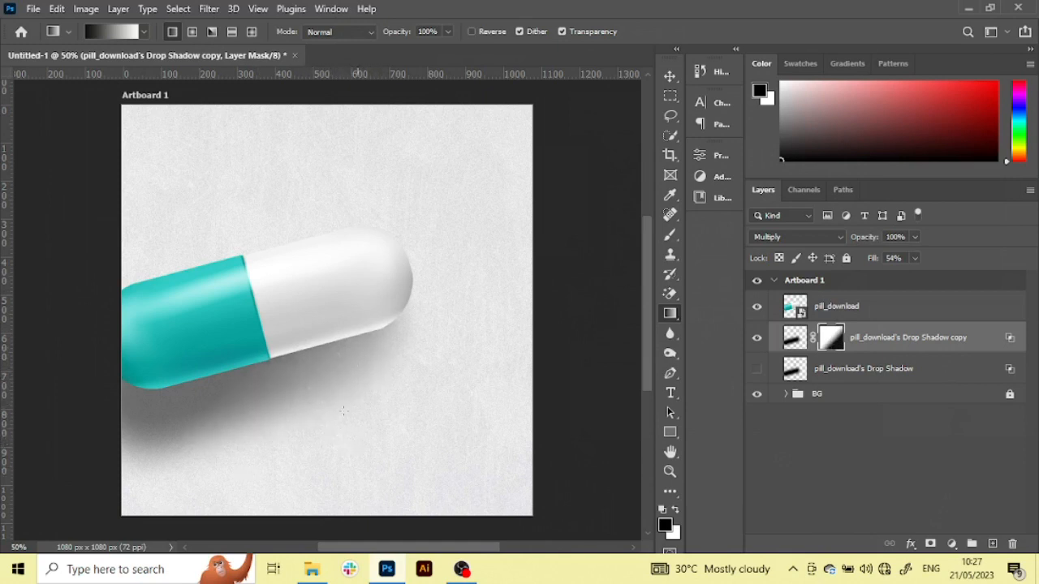
drag(344, 396, 303, 351)
drag(413, 424, 278, 312)
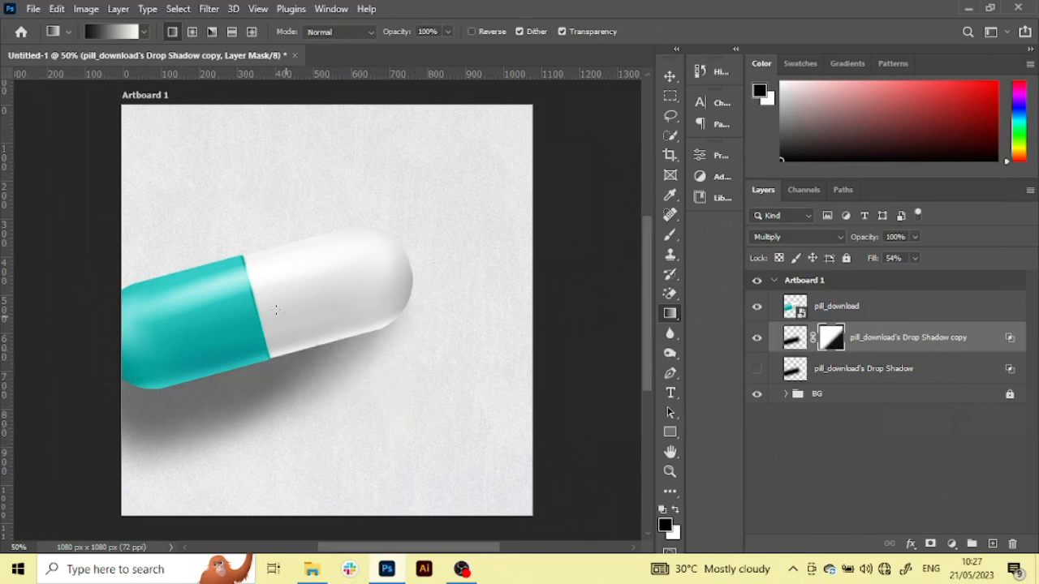
Try several black-to-white gradients on the shadow copy's layer mask to vary the fade below the white half of the pill
drag(377, 435, 286, 355)
drag(355, 396, 284, 337)
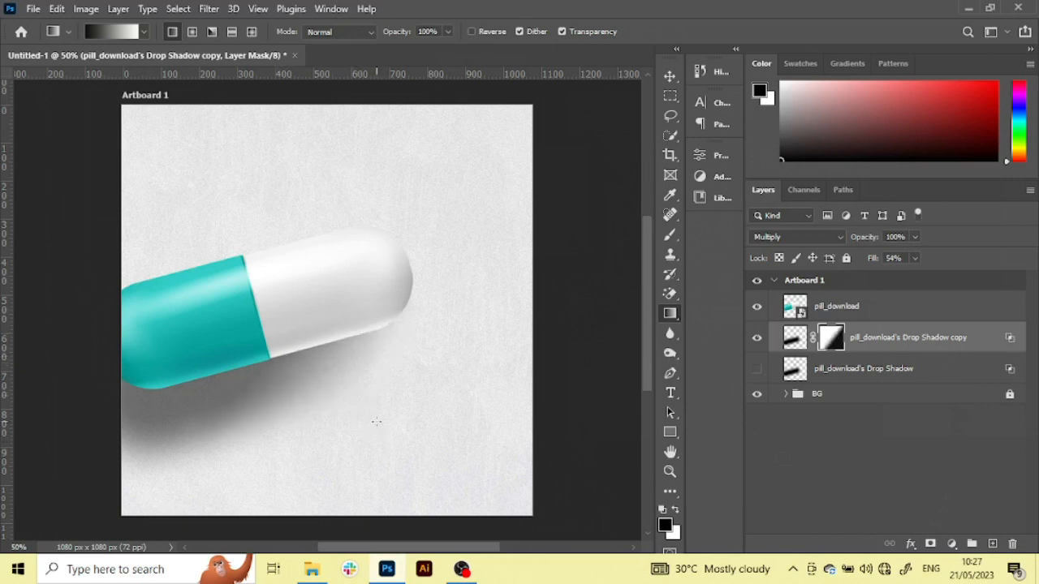
drag(388, 464, 310, 375)
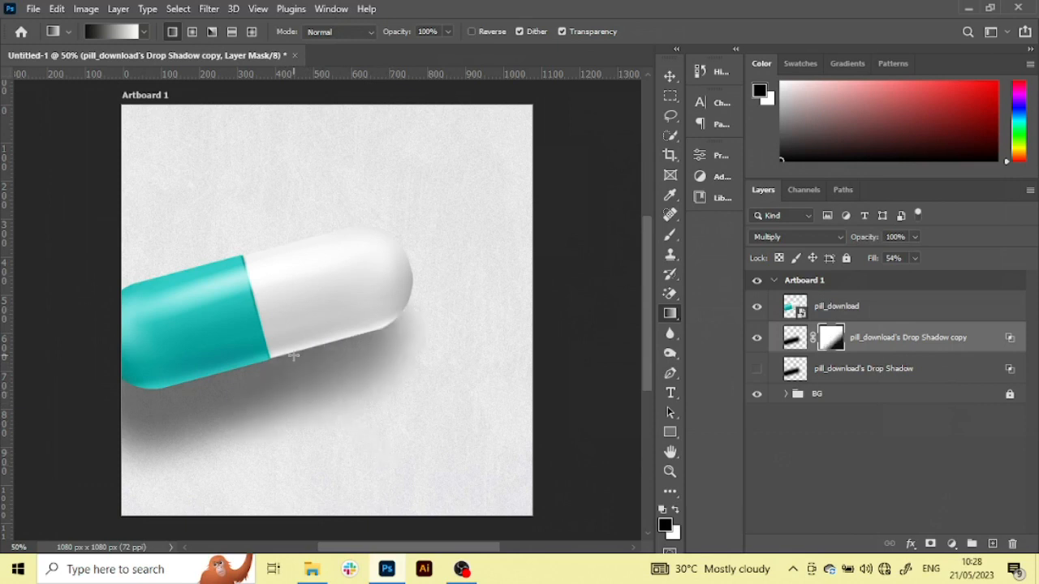
drag(363, 443, 276, 281)
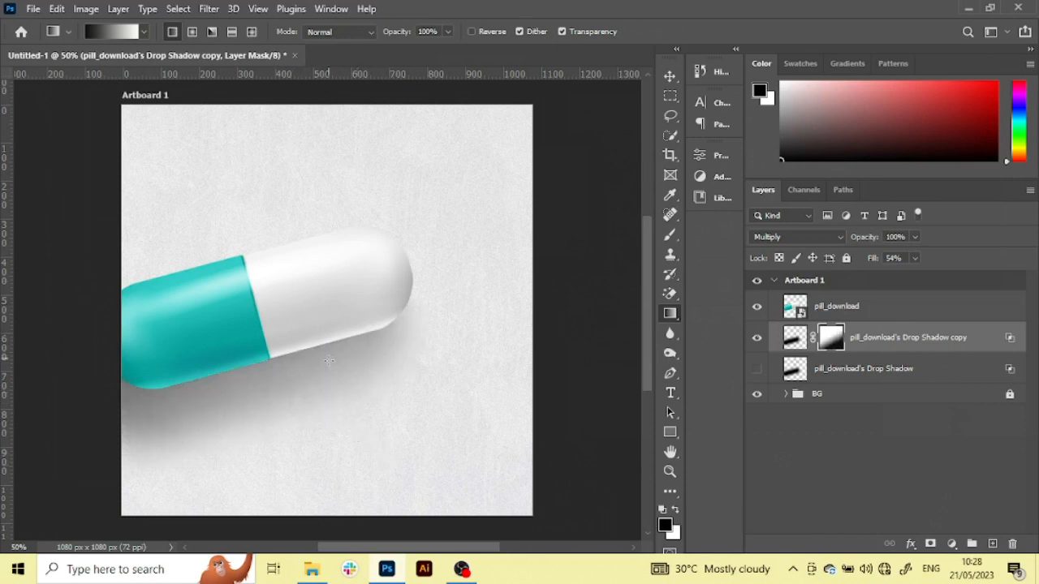
drag(341, 423, 289, 338)
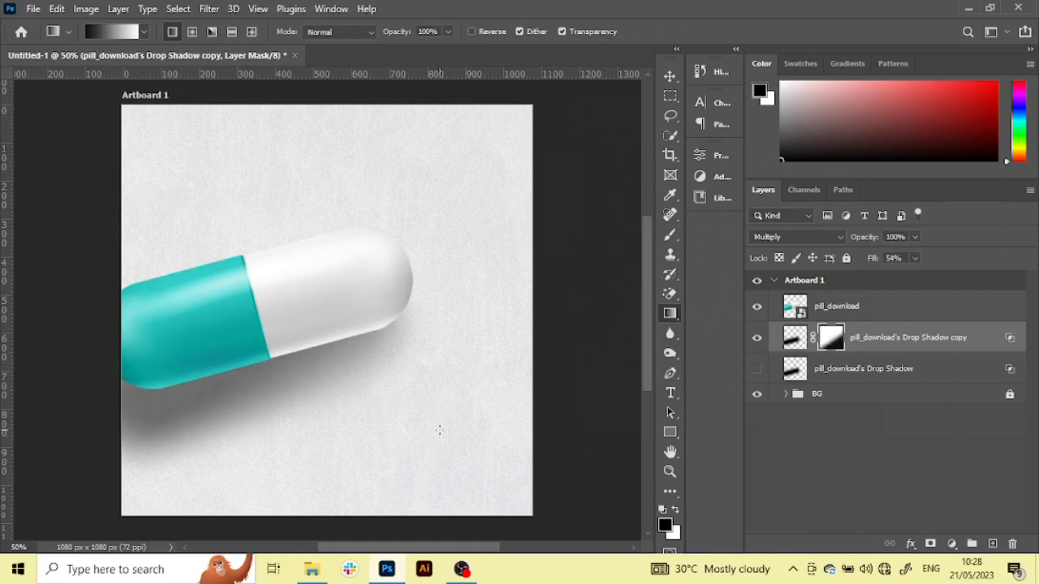
Show the original Drop Shadow layer beneath the copy and set its opacity to 51%
click(755, 370)
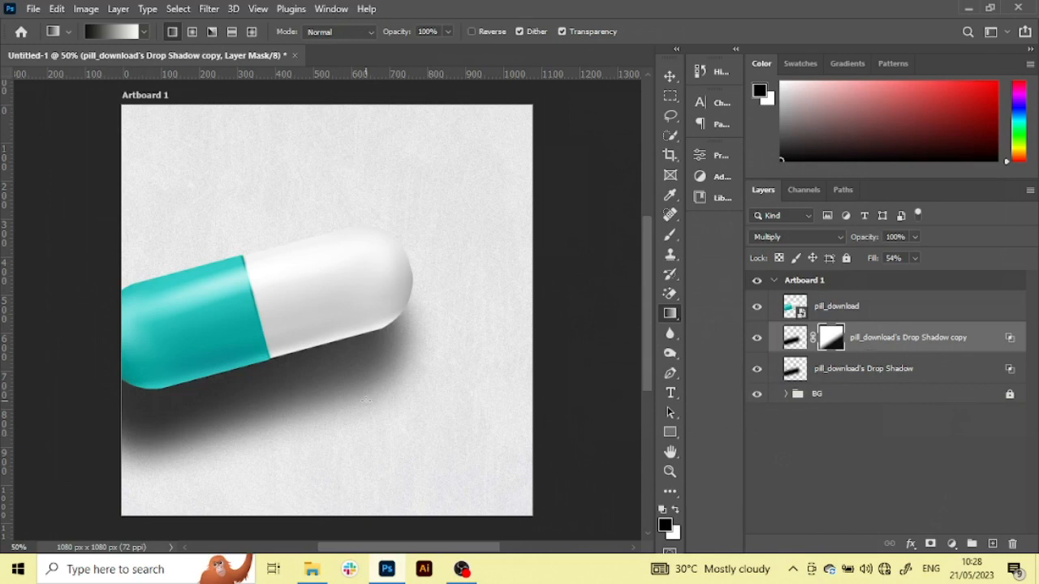
drag(404, 428, 333, 361)
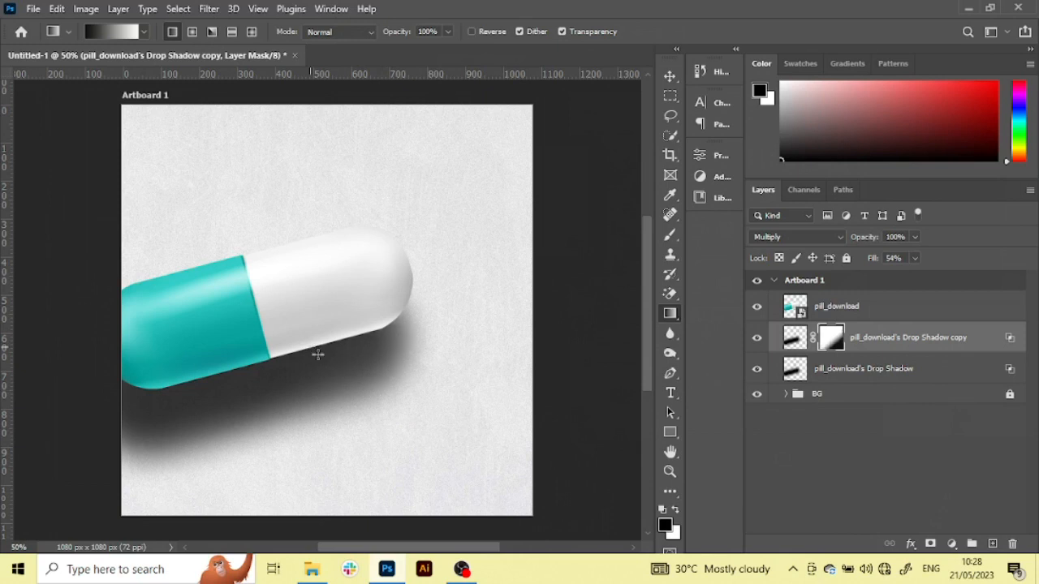
key(ctrl+z)
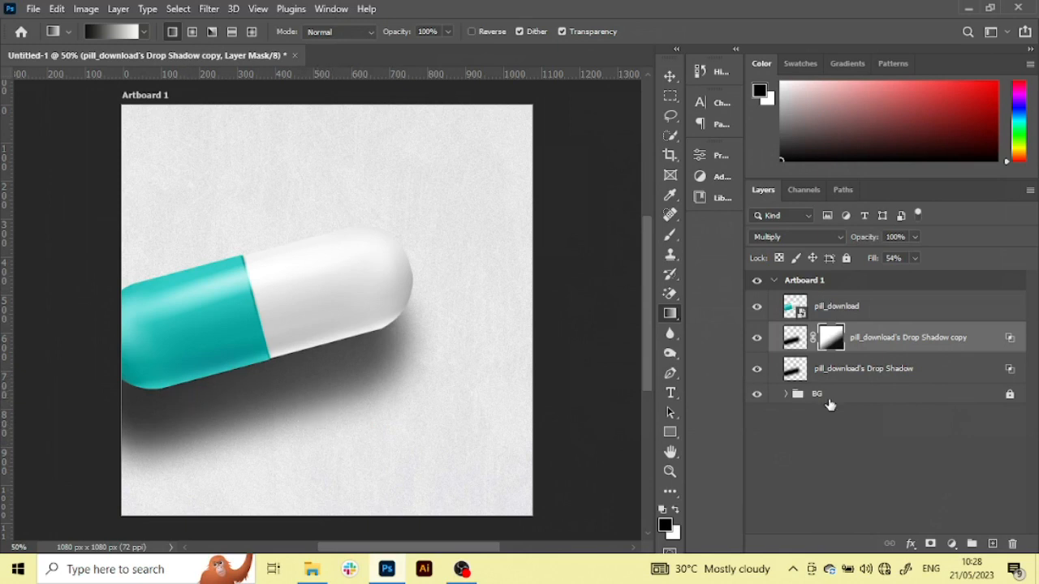
click(927, 375)
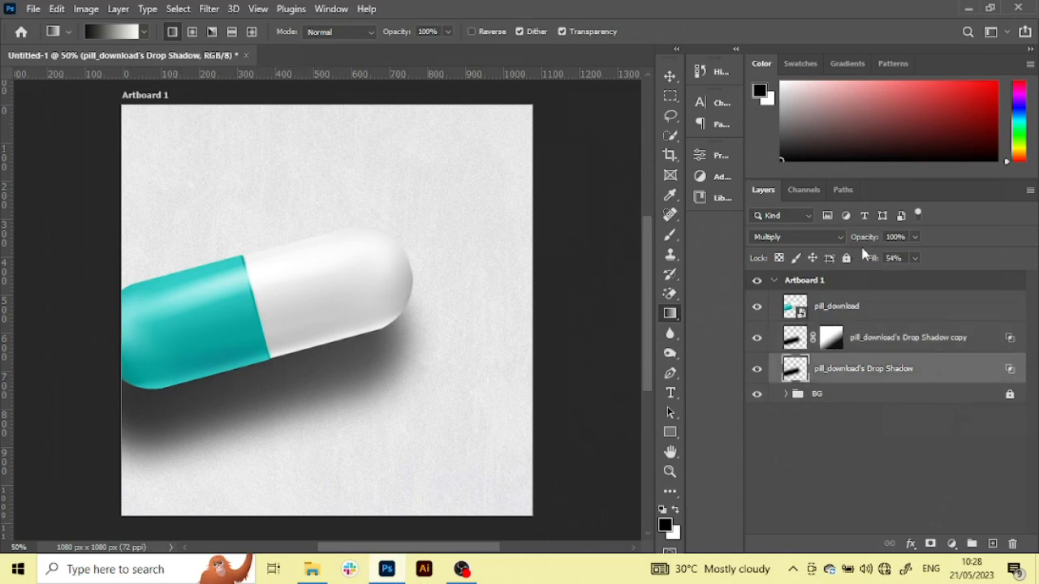
drag(871, 241, 858, 236)
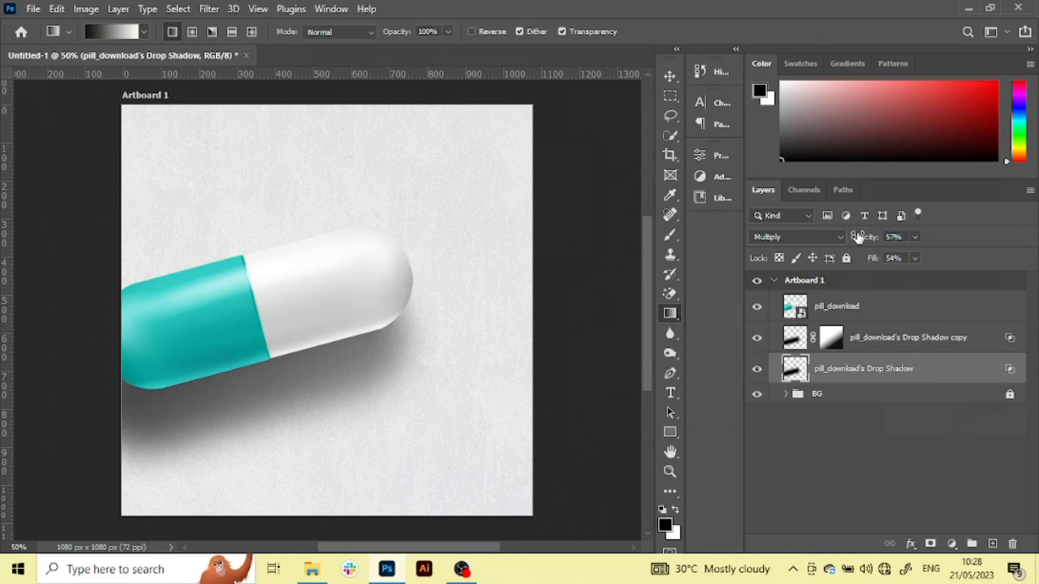
drag(858, 236, 864, 241)
Select the pill_download's Drop Shadow copy layer and hide the original Drop Shadow layer
click(923, 347)
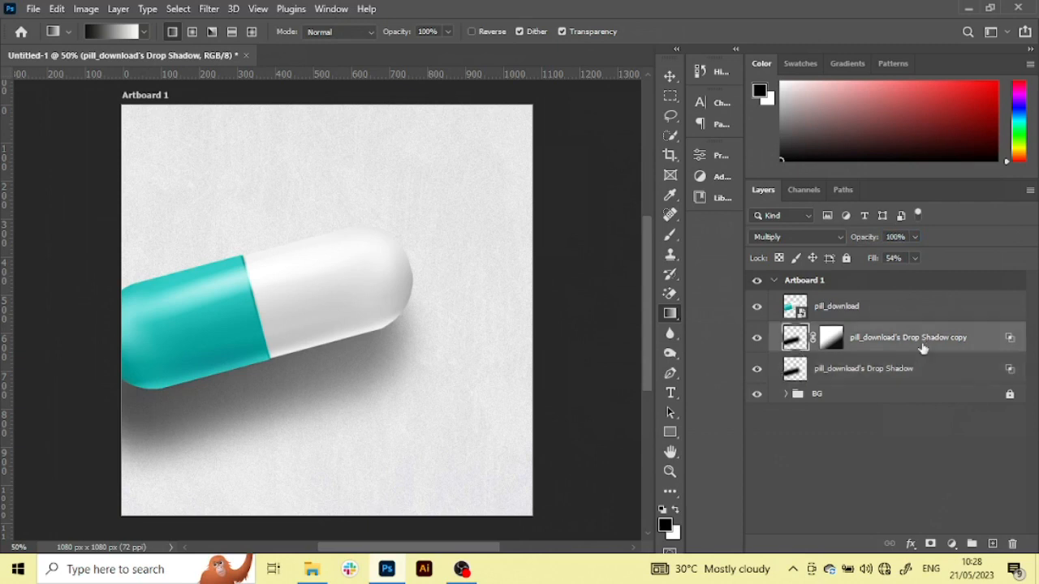
click(756, 368)
drag(382, 447, 232, 314)
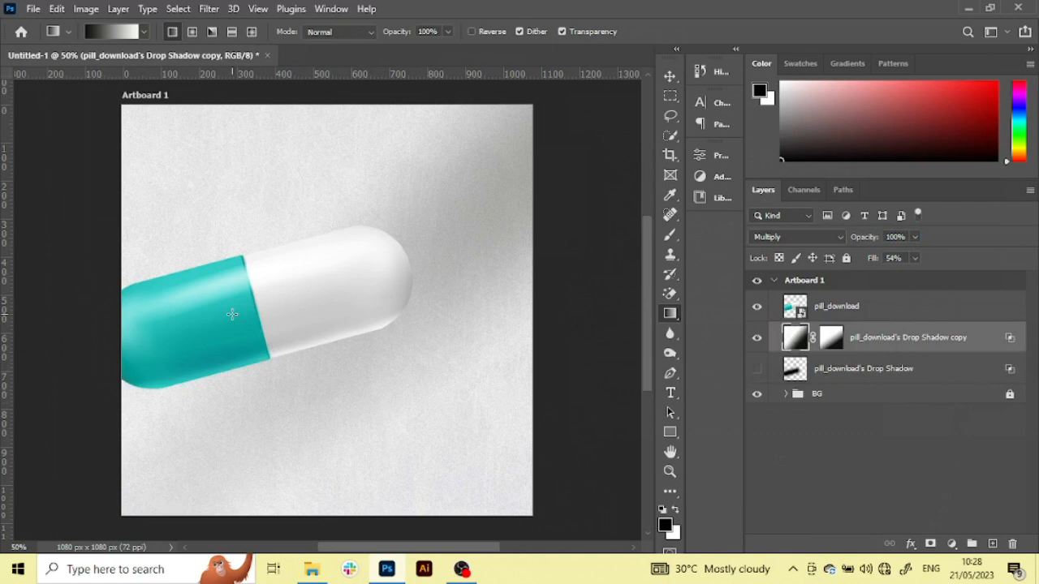
key(ctrl+z)
mouse_move(299, 348)
mouse_down()
mouse_move(403, 431)
mouse_move(299, 348)
mouse_up()
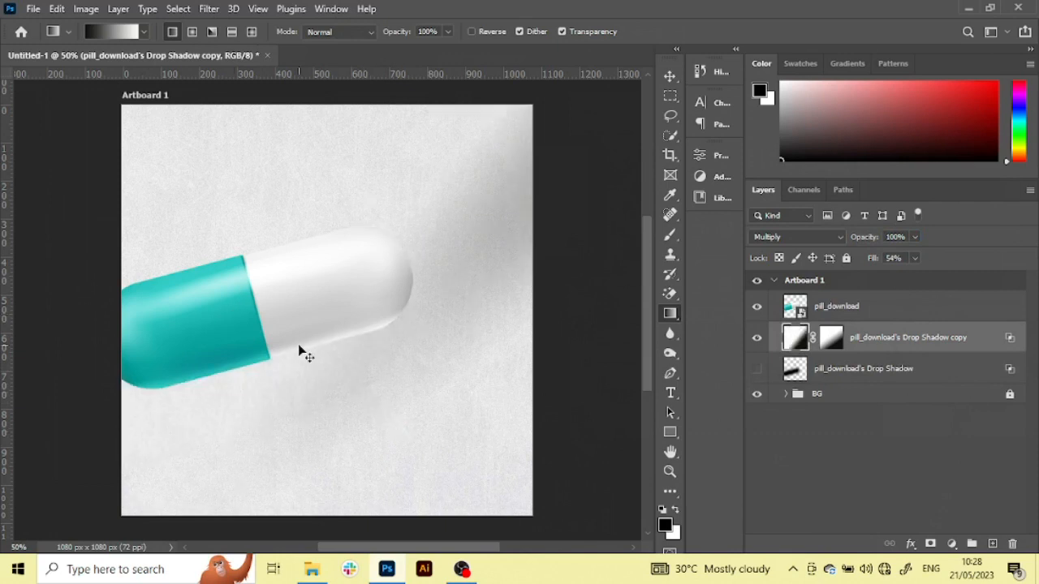
key(ctrl+z)
Redraw the diagonal black-to-white gradient on the shadow copy's layer mask and show the original Drop Shadow layer again
click(831, 337)
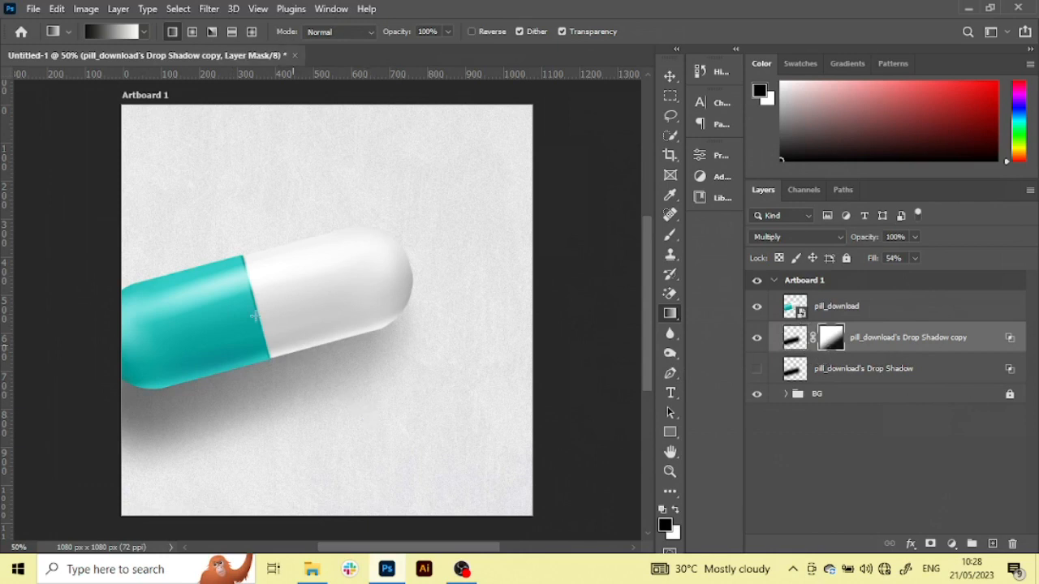
drag(255, 315, 256, 316)
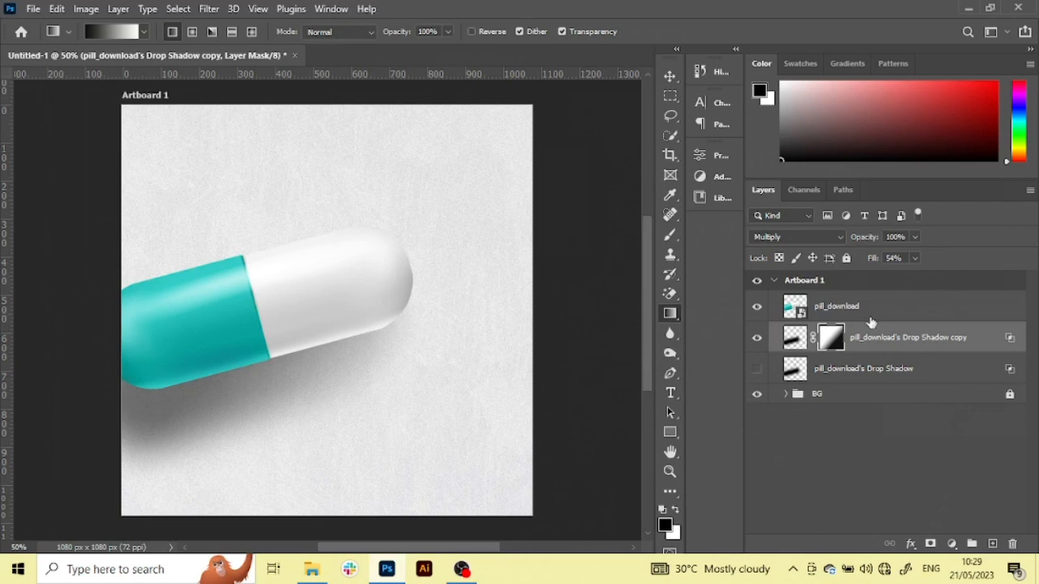
click(757, 370)
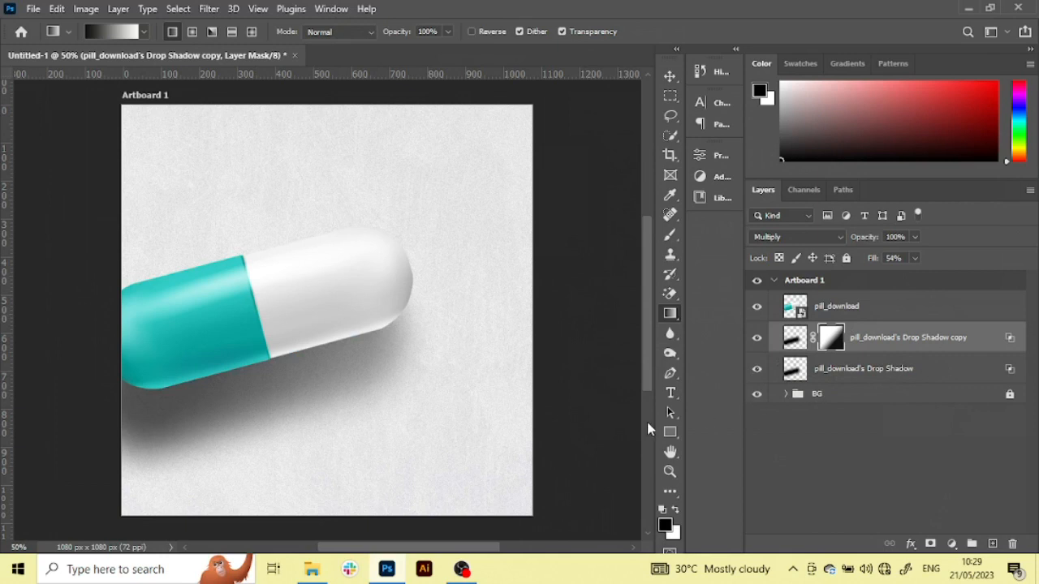
Lower the original Drop Shadow layer's opacity slightly
click(916, 370)
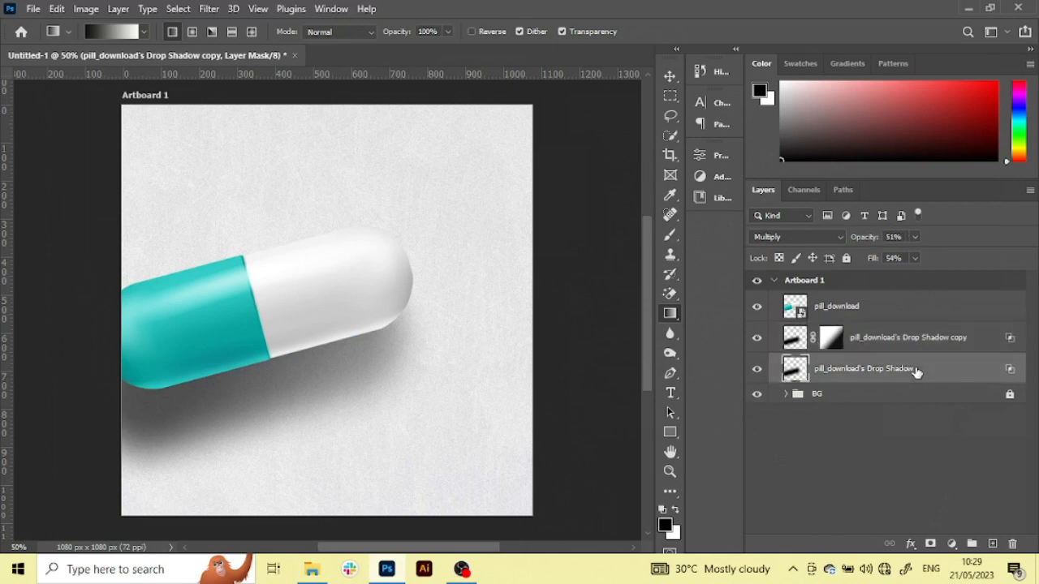
click(903, 238)
key(Down)
key(Down)
key(Down)
key(Down)
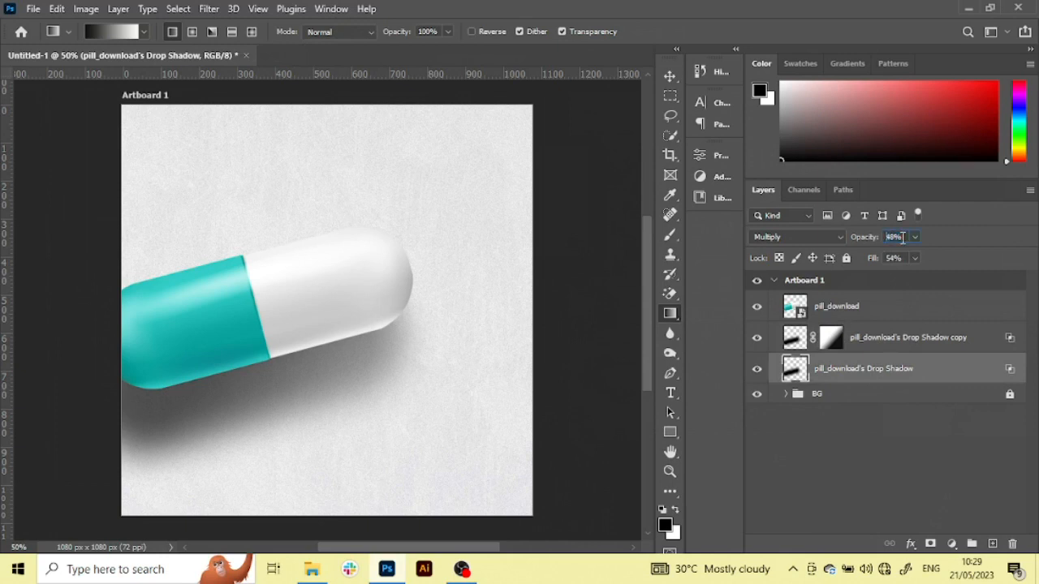
key(Return)
Group the pill_download's Drop Shadow layer and its masked copy
shift+click(984, 341)
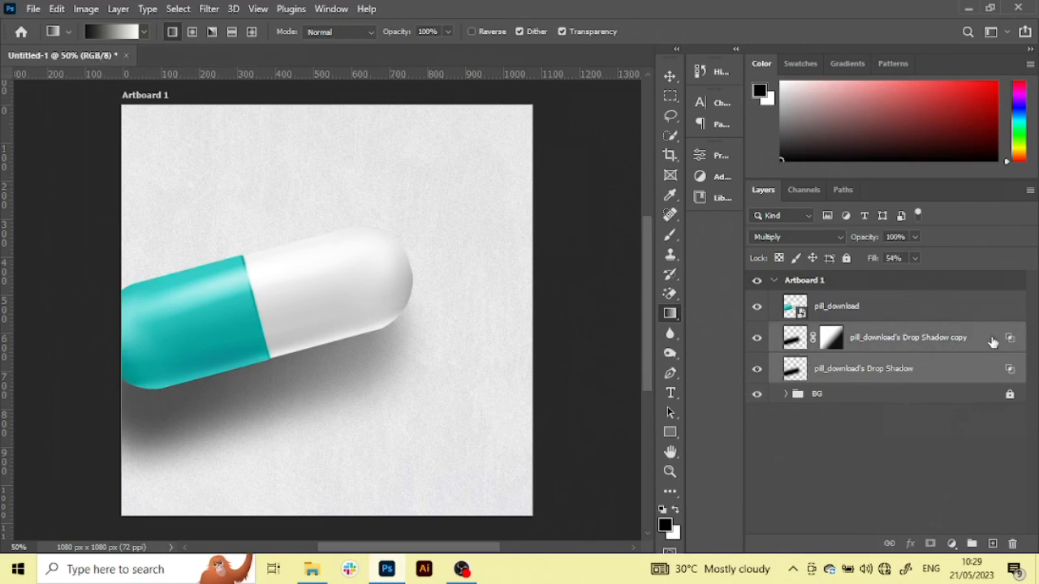
click(992, 342)
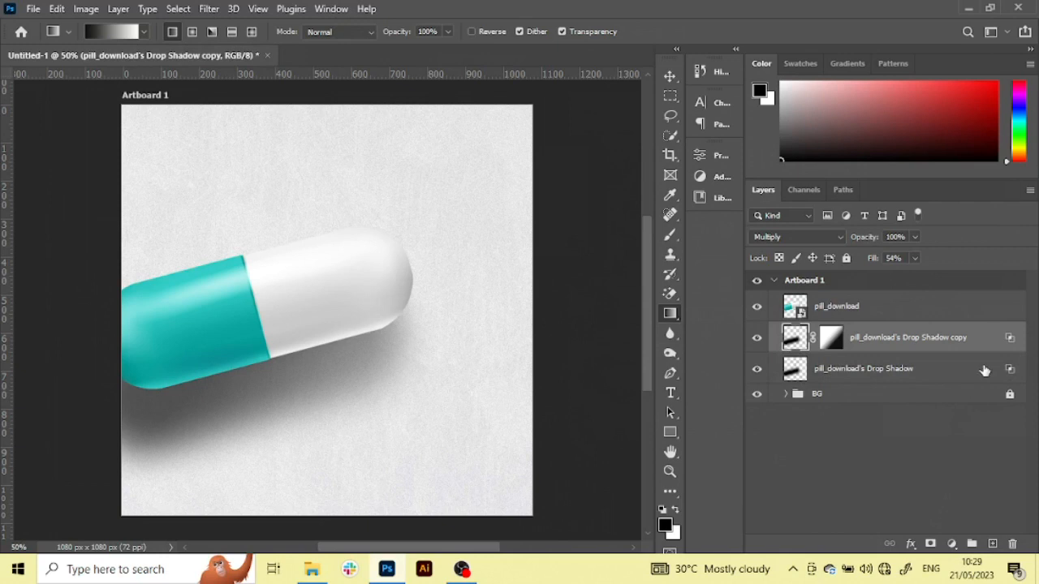
shift+click(983, 369)
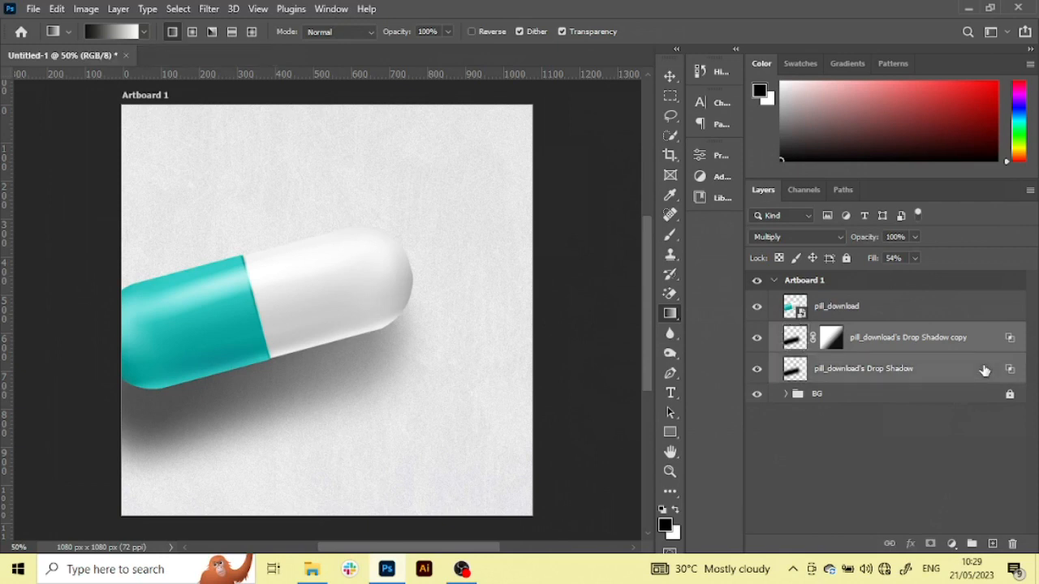
key(ctrl+g)
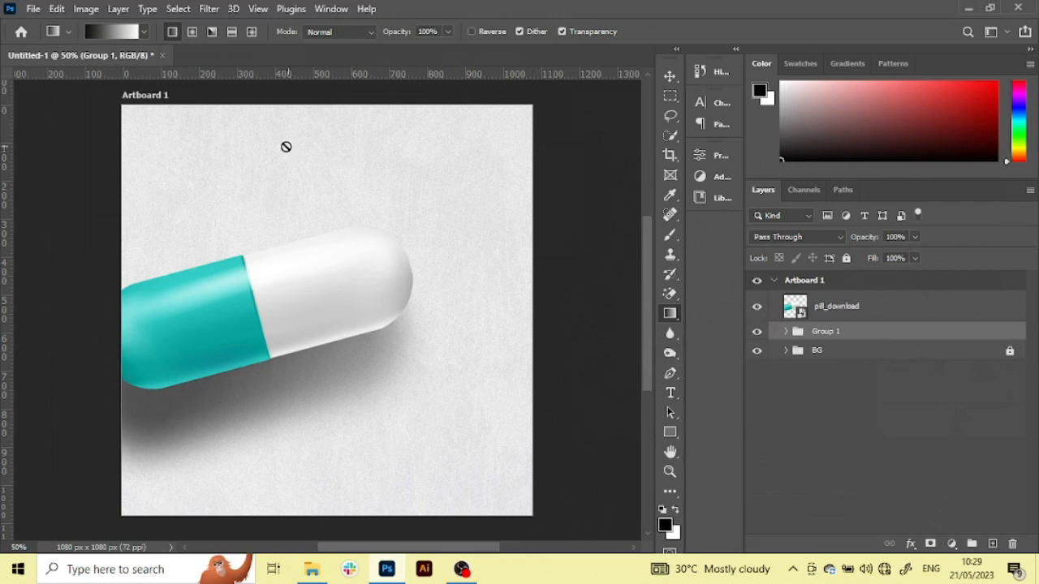
Move the shadow group up closer to the pill, to a vertical position of 484 px, with Free Transform
click(670, 75)
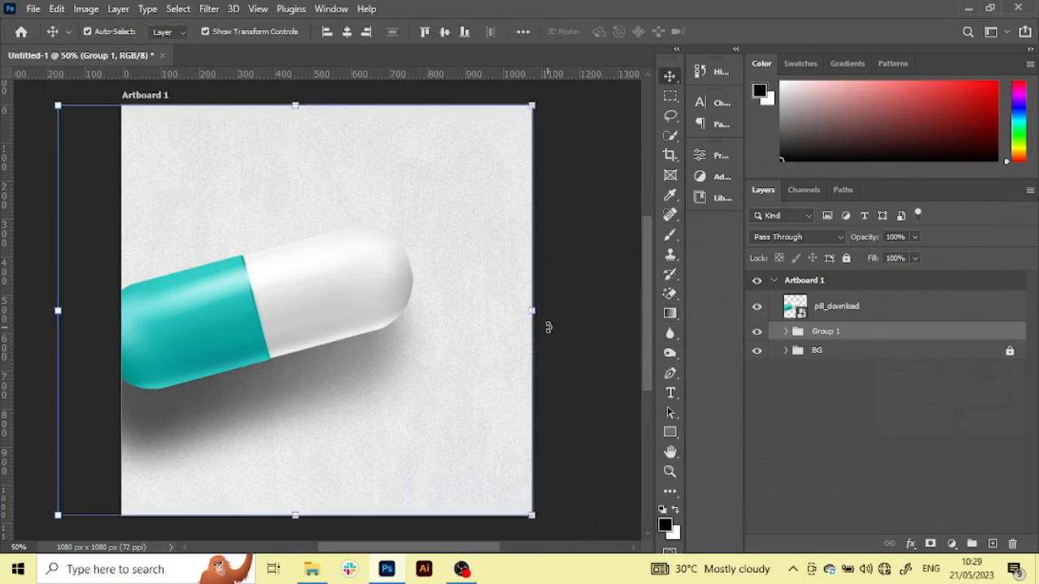
click(531, 311)
drag(427, 386, 431, 356)
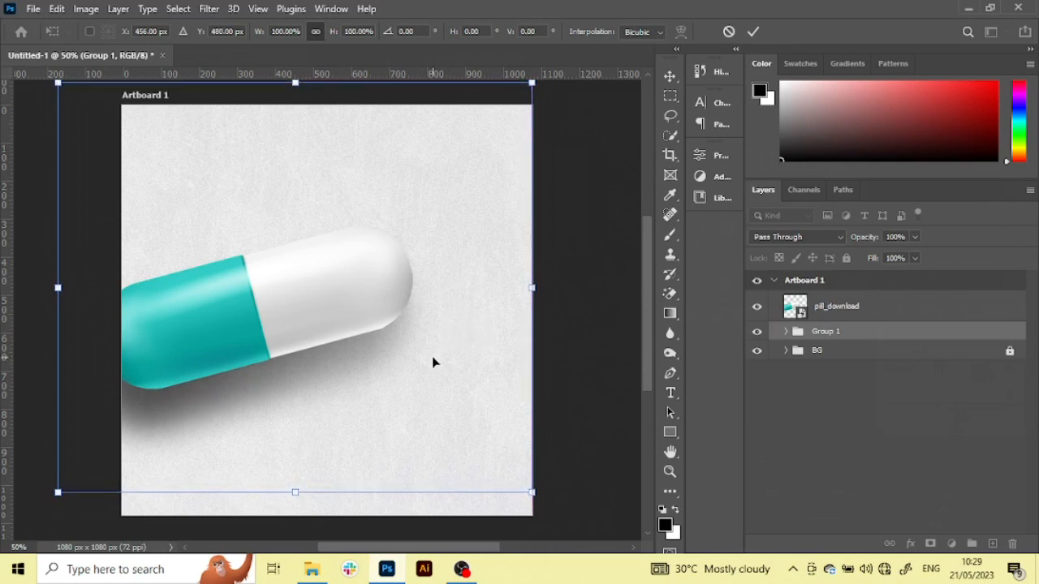
drag(316, 372, 320, 378)
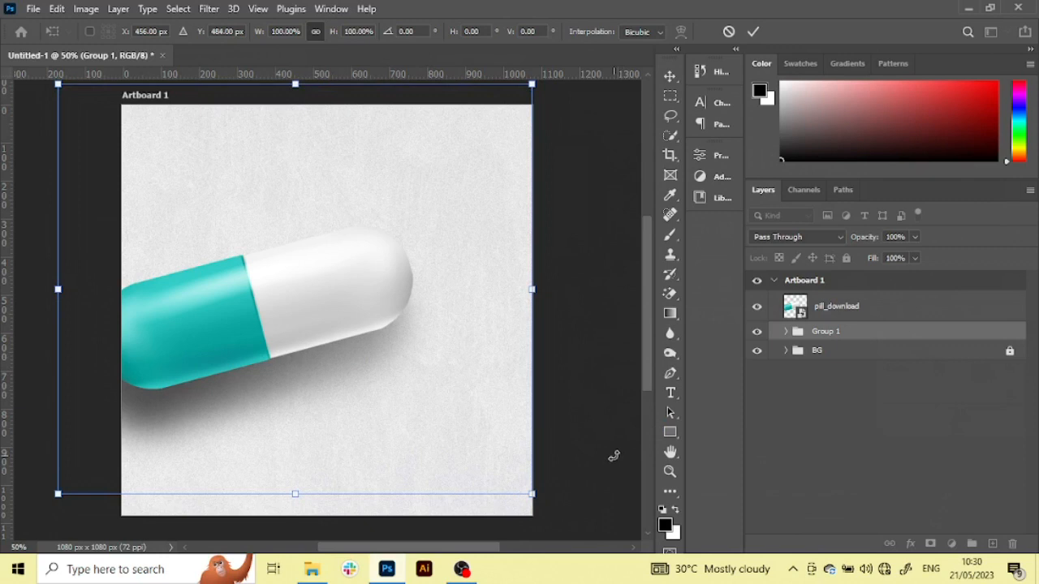
key(Return)
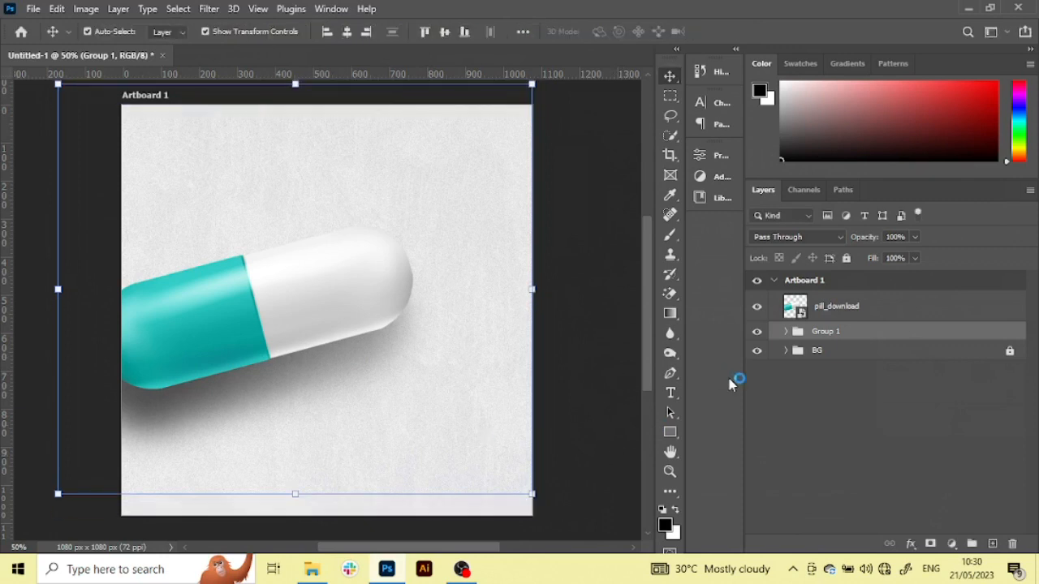
Nudge the shadow group slightly to the right under the pill and deselect it
key(Right)
key(Right)
key(Right)
key(Right)
key(Right)
key(Right)
key(Right)
key(Right)
key(Right)
key(Right)
key(Right)
key(Right)
key(Right)
key(Right)
key(Right)
key(Right)
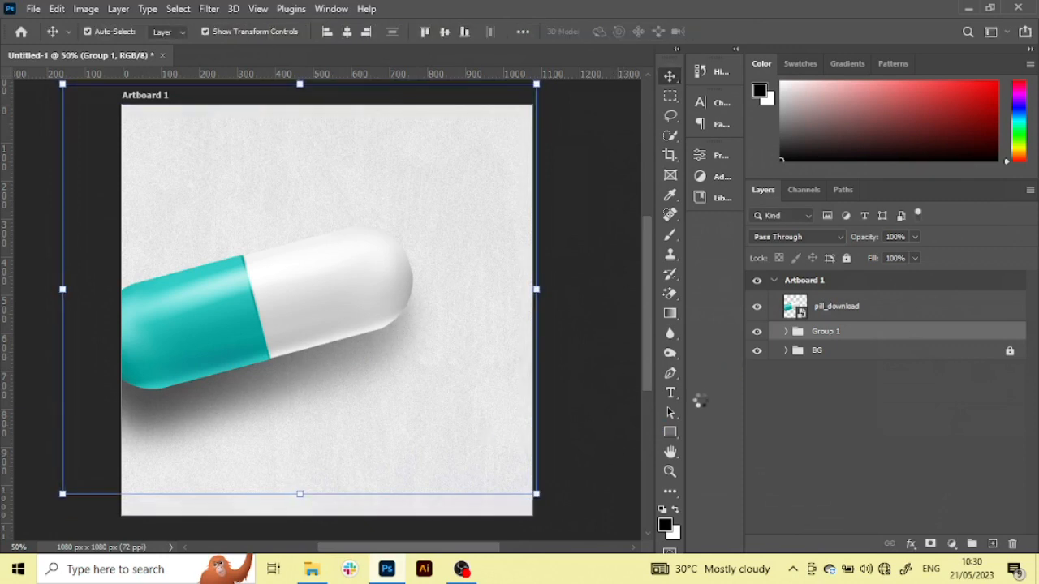
key(Right)
key(Right)
key(Right)
key(Right)
key(Right)
key(Right)
key(Right)
key(Right)
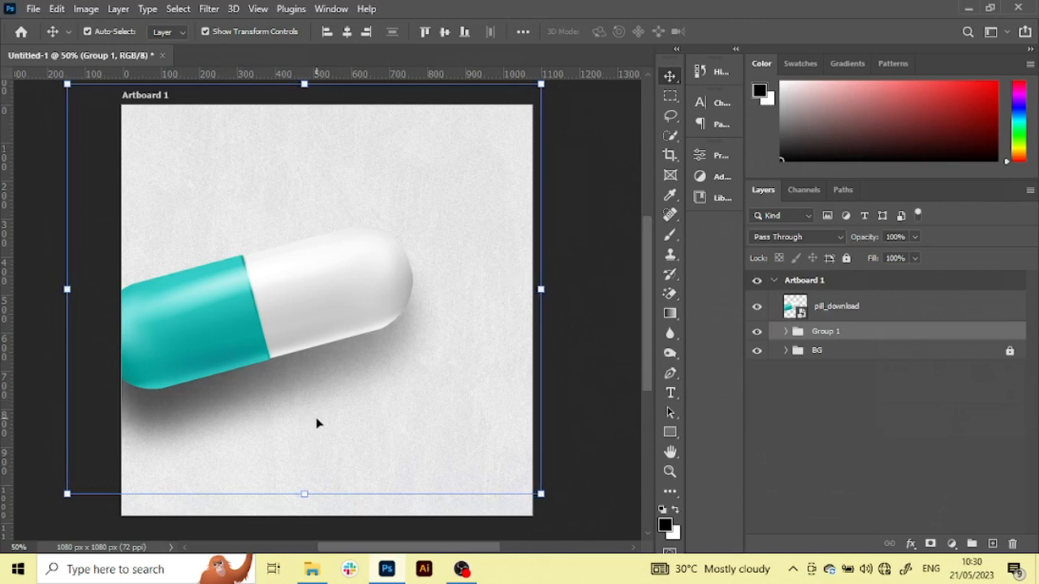
click(607, 435)
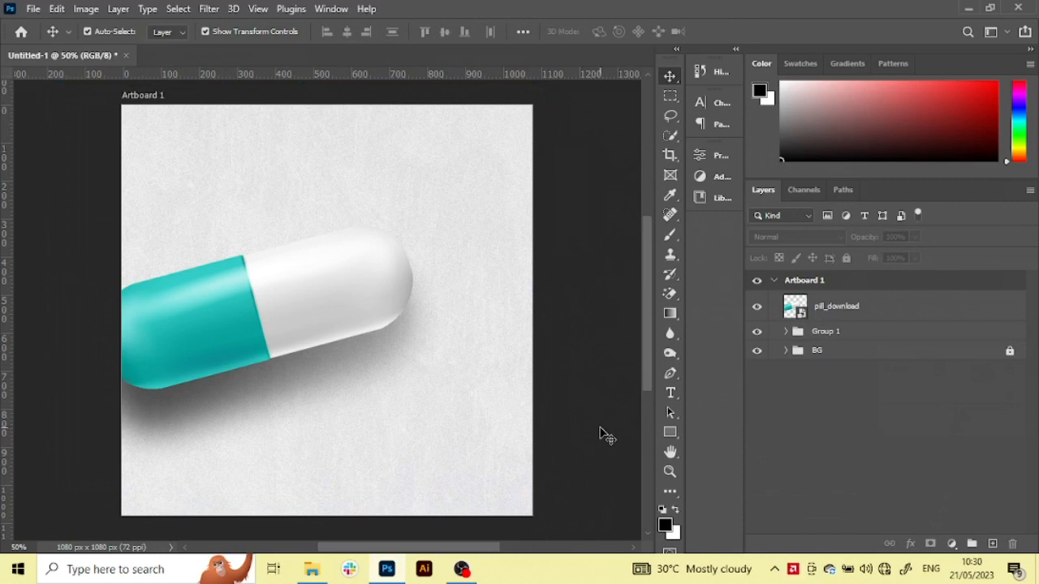
Place a horizontal text line below the pill, on a layer above pill_download, and set its font to Garant Pro
click(873, 311)
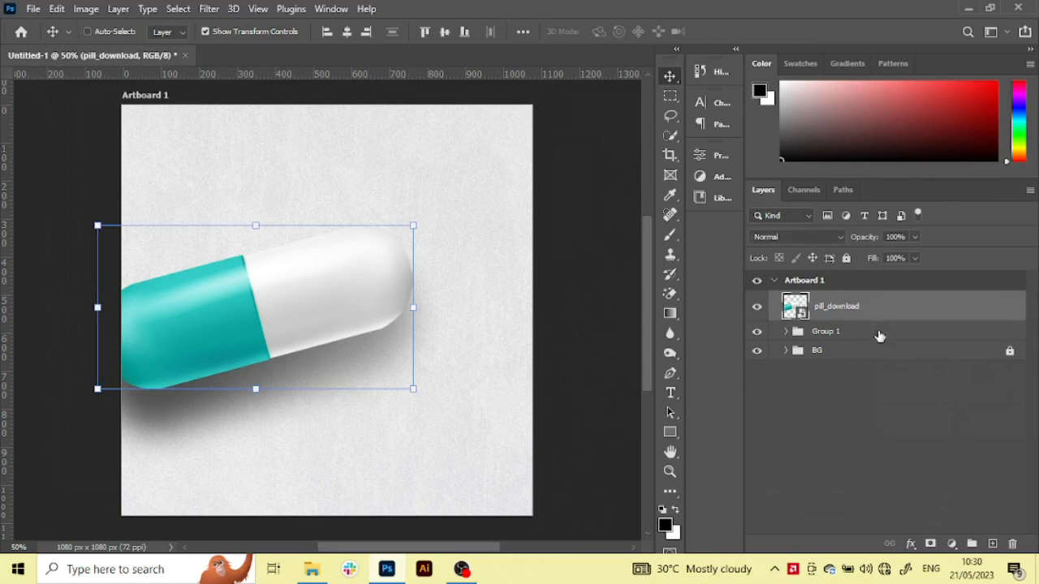
shift+click(879, 333)
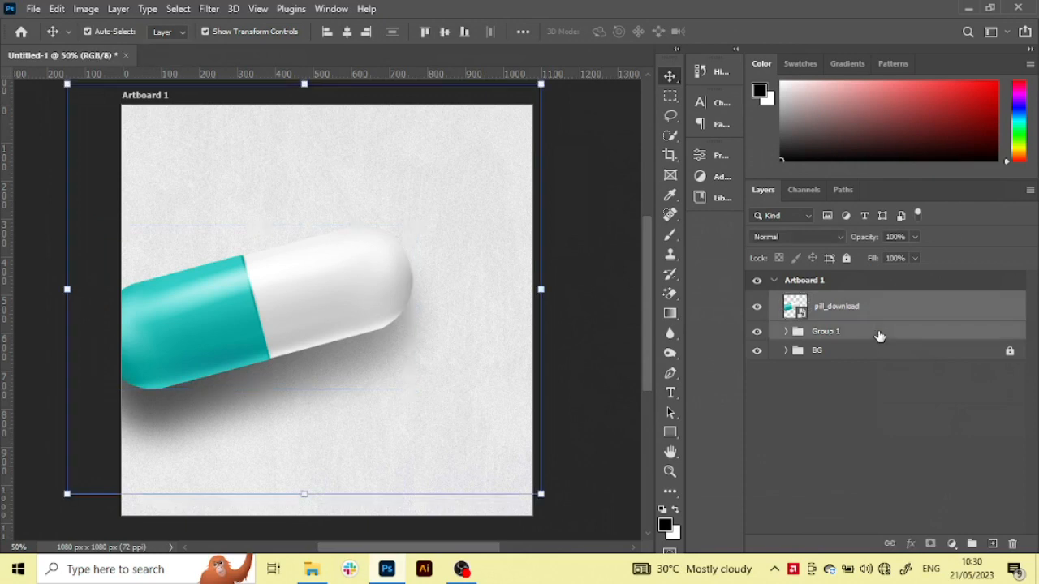
click(894, 319)
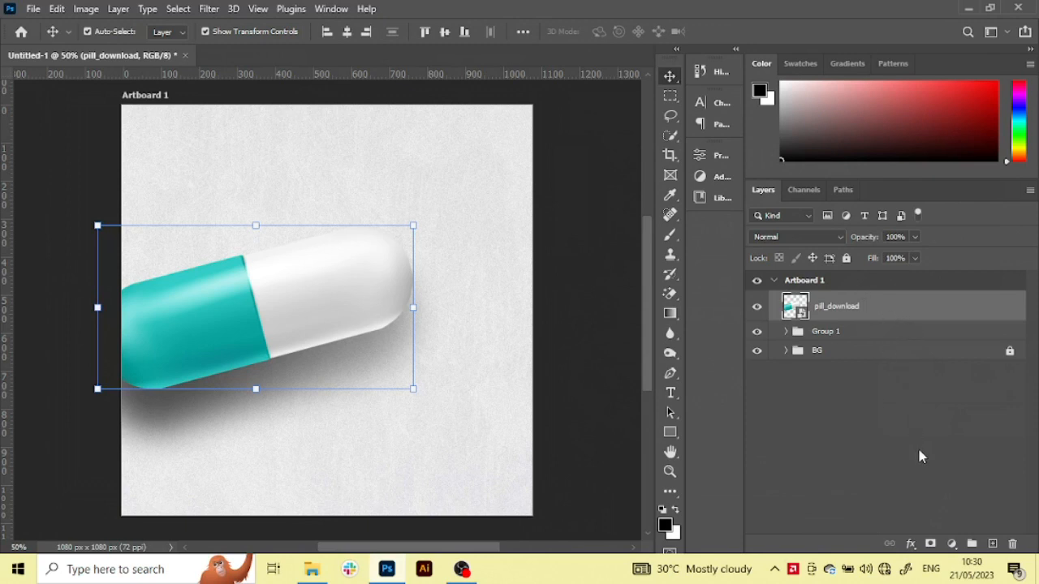
click(672, 392)
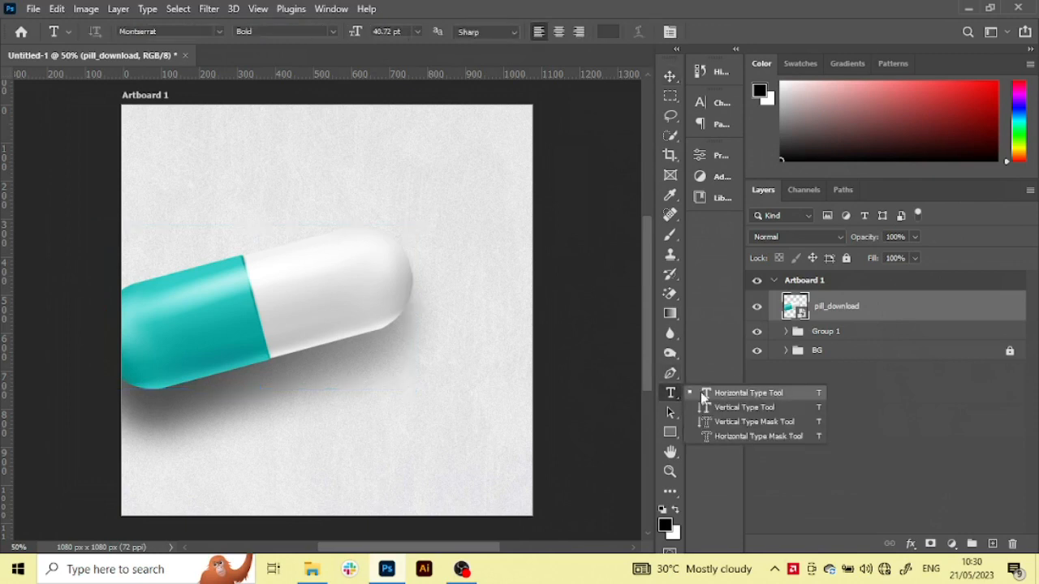
click(700, 394)
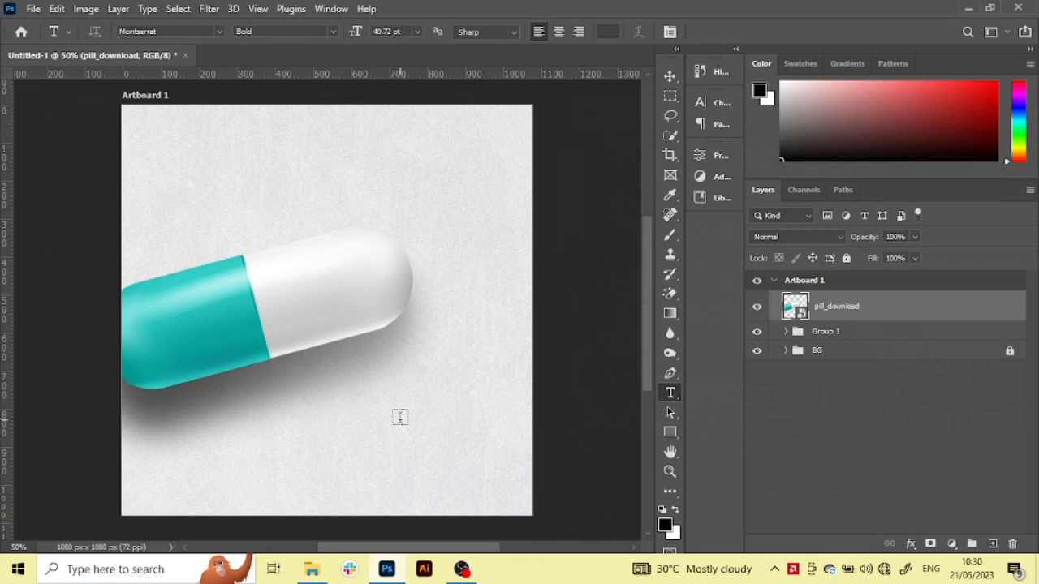
click(288, 441)
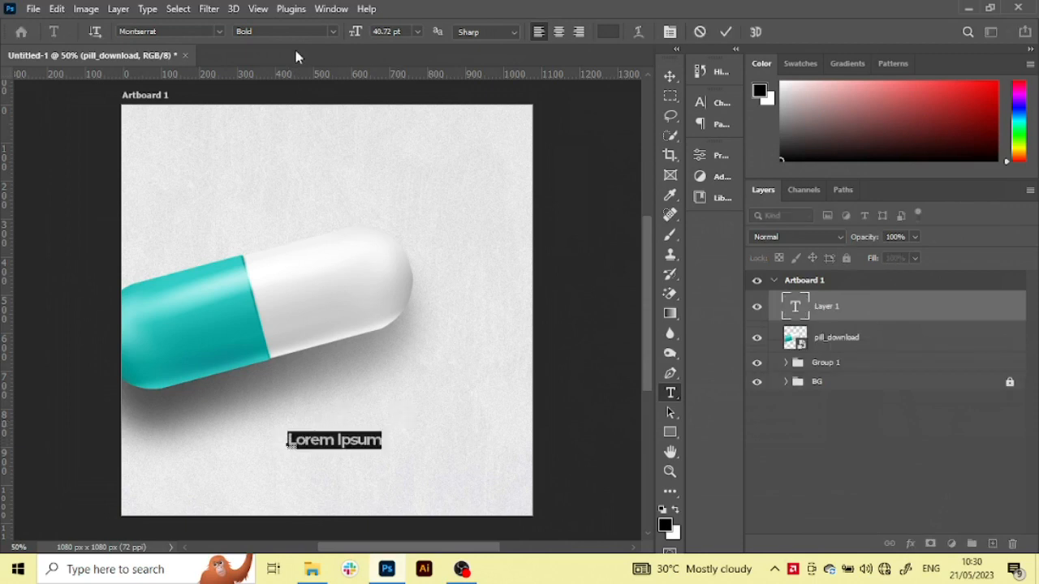
click(219, 31)
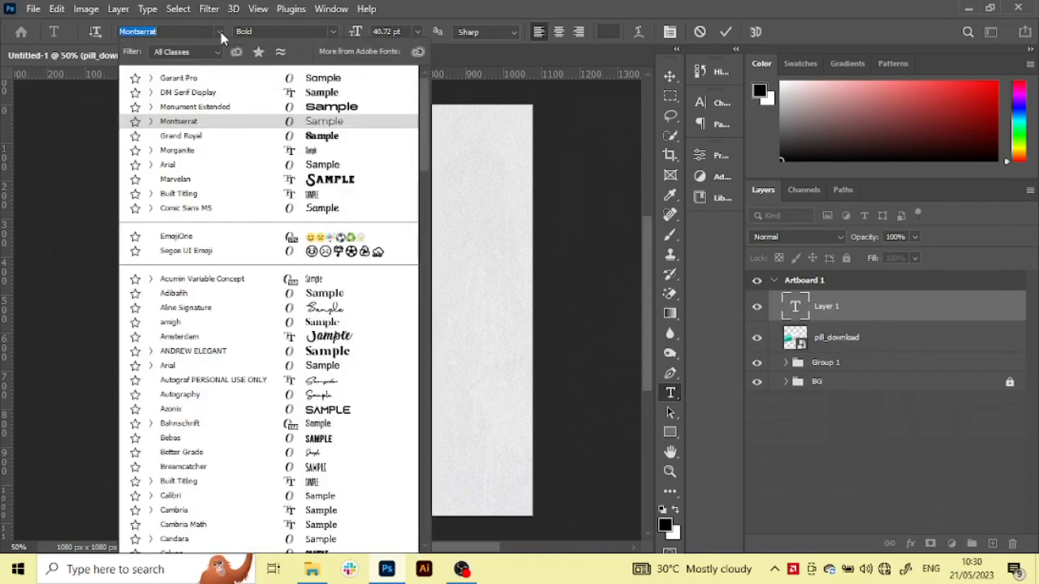
click(190, 81)
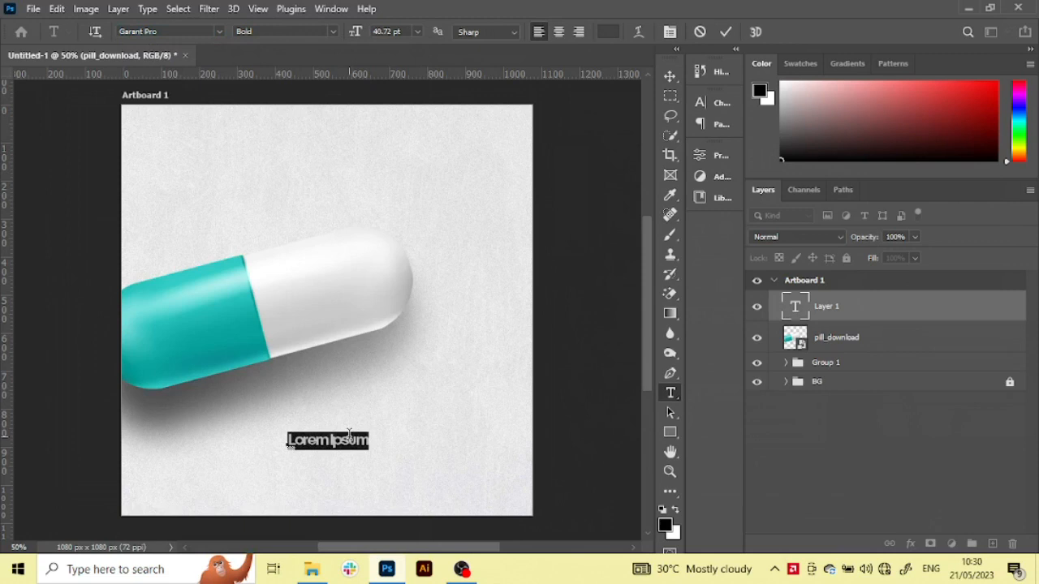
Set the tracking of the placeholder text below the pill to 0
click(722, 154)
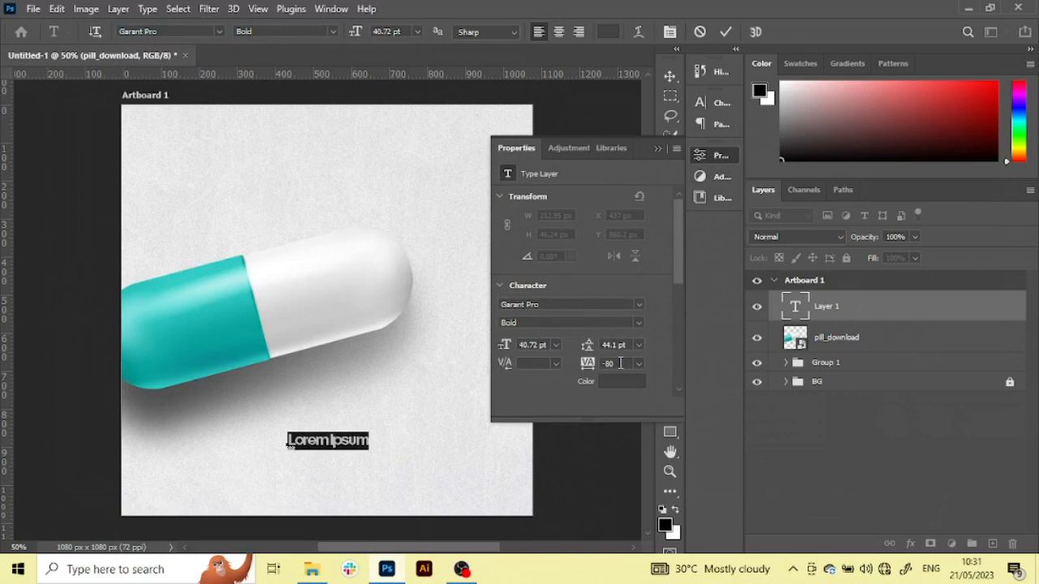
click(620, 363)
text(0)
key(Return)
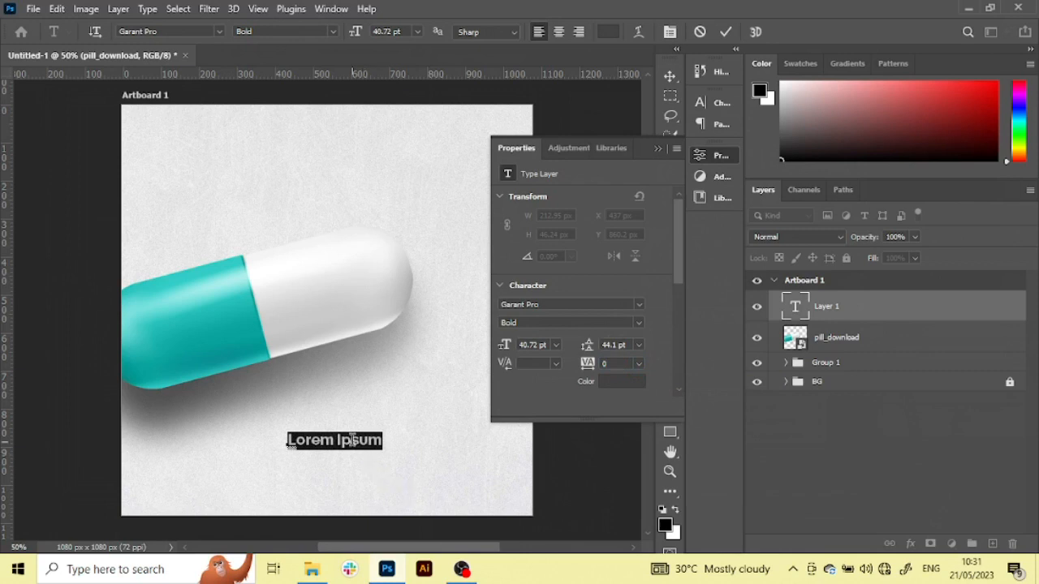
Replace the placeholder text with RELAX in capitals
key(Caps_Lock)
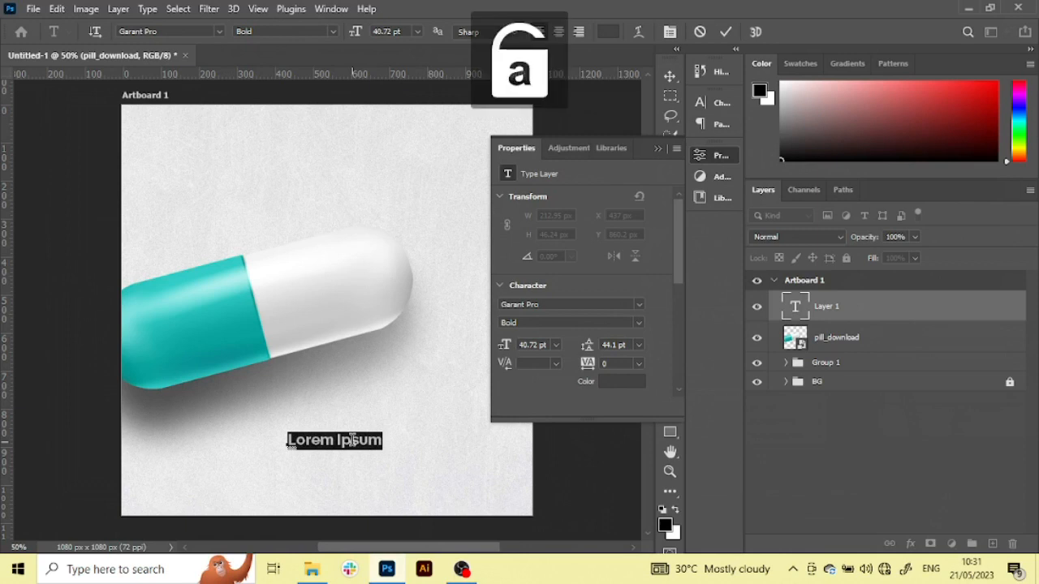
key(Caps_Lock)
text(RE)
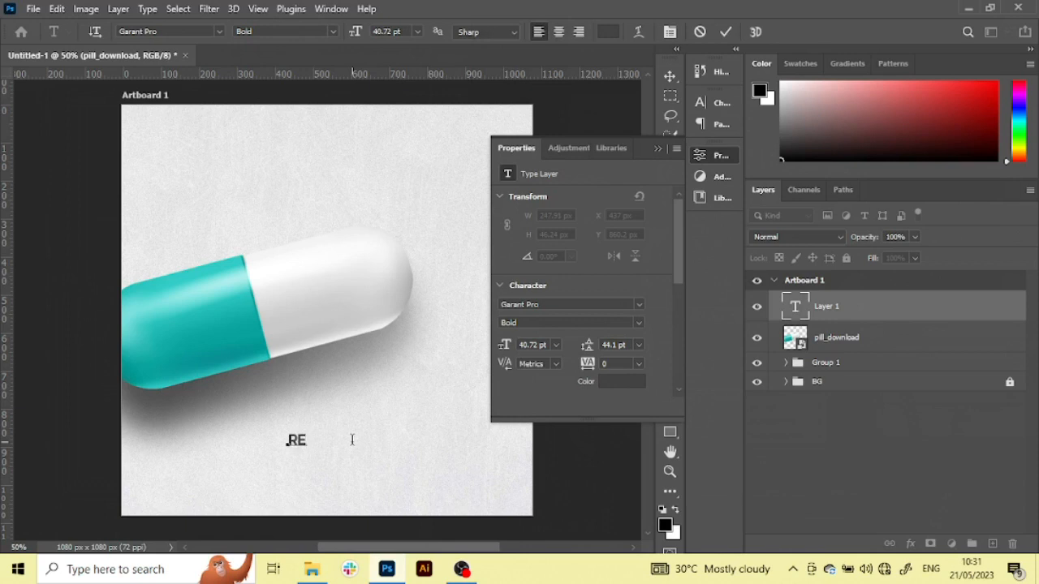
text(LAX)
Cut the letters LAX out of the word and commit the text layer as RE
key(shift+Left)
key(shift+Left)
key(shift+Left)
key(shift+Left)
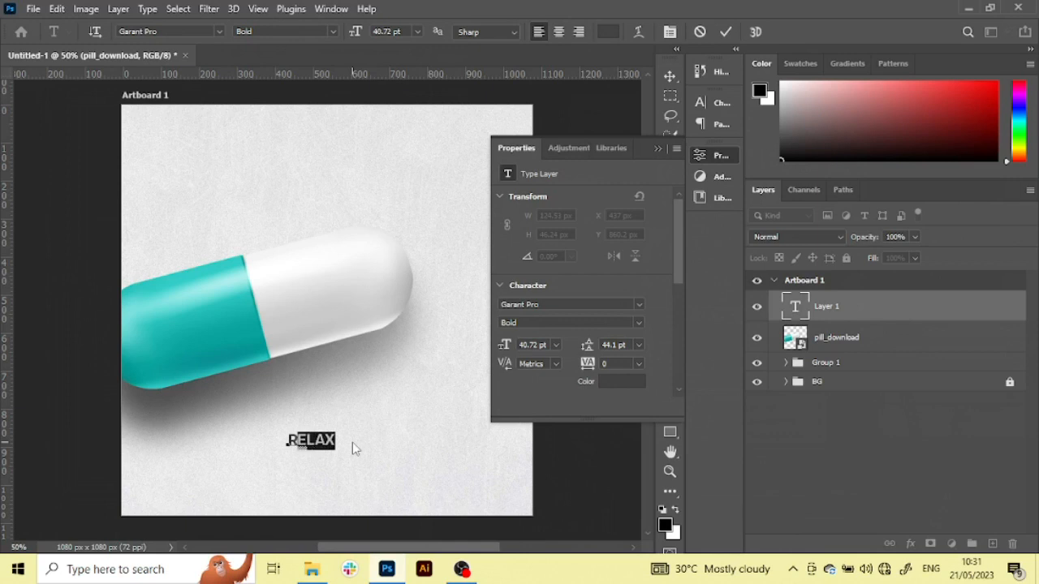
key(BackSpace)
key(ctrl+z)
key(shift+Right)
key(BackSpace)
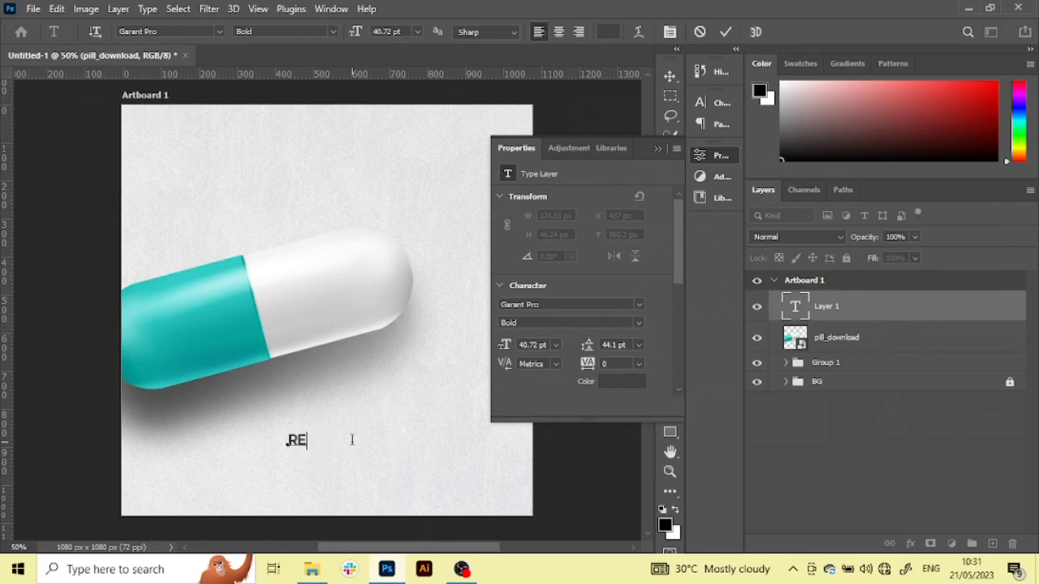
key(ctrl+Return)
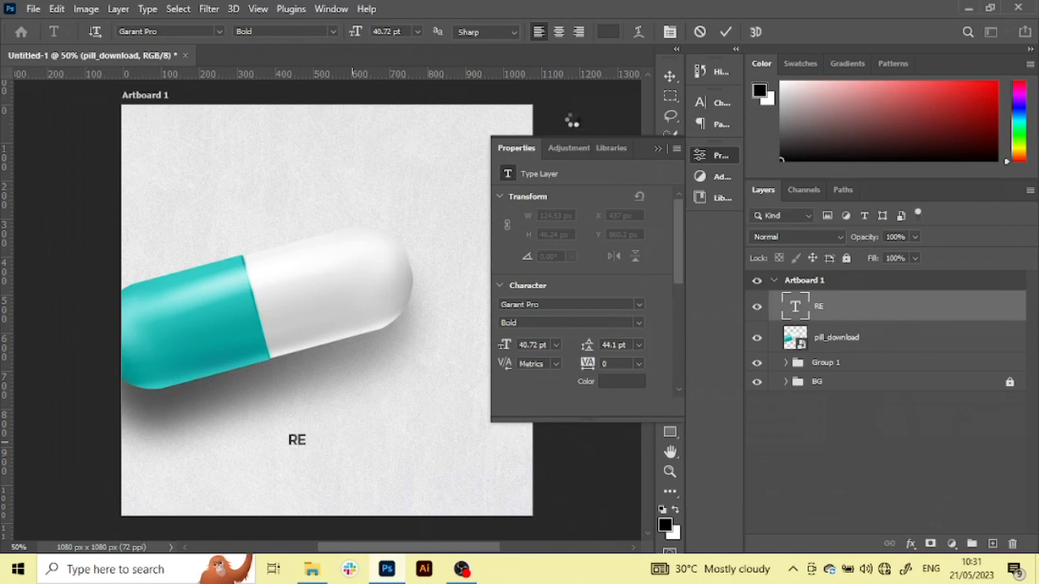
click(658, 149)
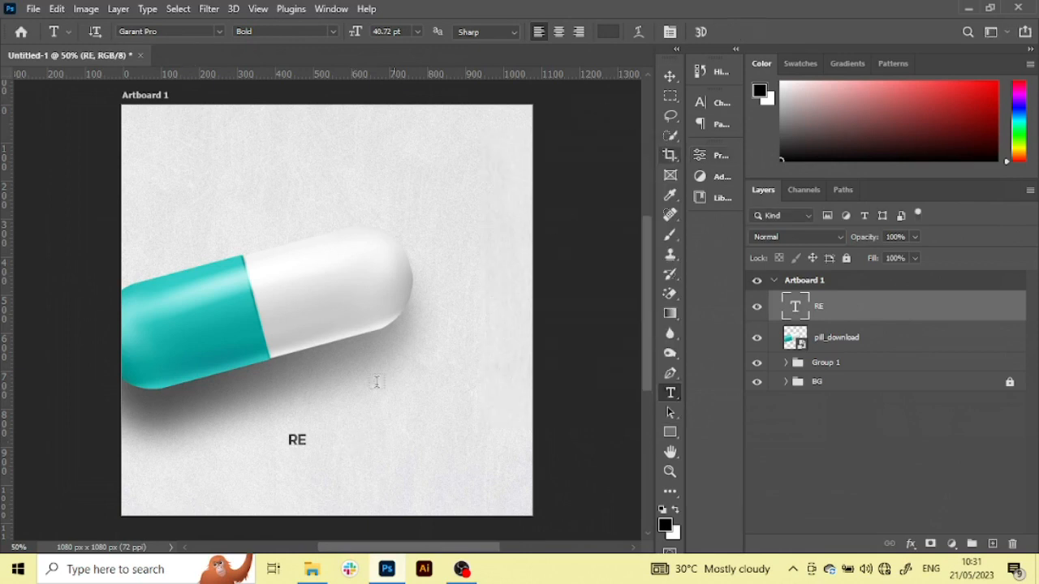
Enlarge the RE text below the pill with Free Transform and fill it with medium grey
key(v)
key(ctrl+t)
drag(309, 448, 352, 453)
key(Return)
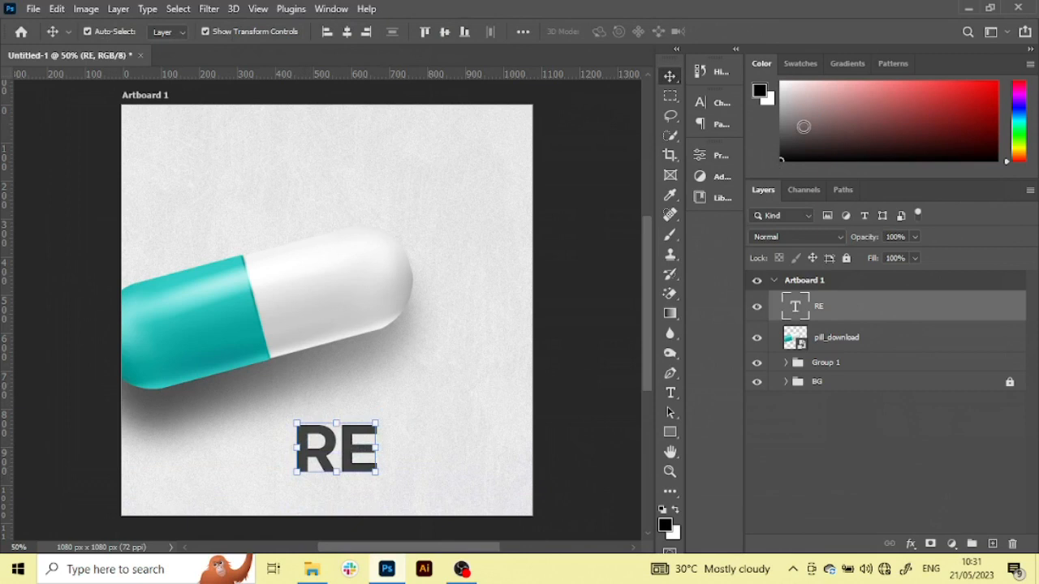
drag(799, 118, 773, 111)
key(alt+BackSpace)
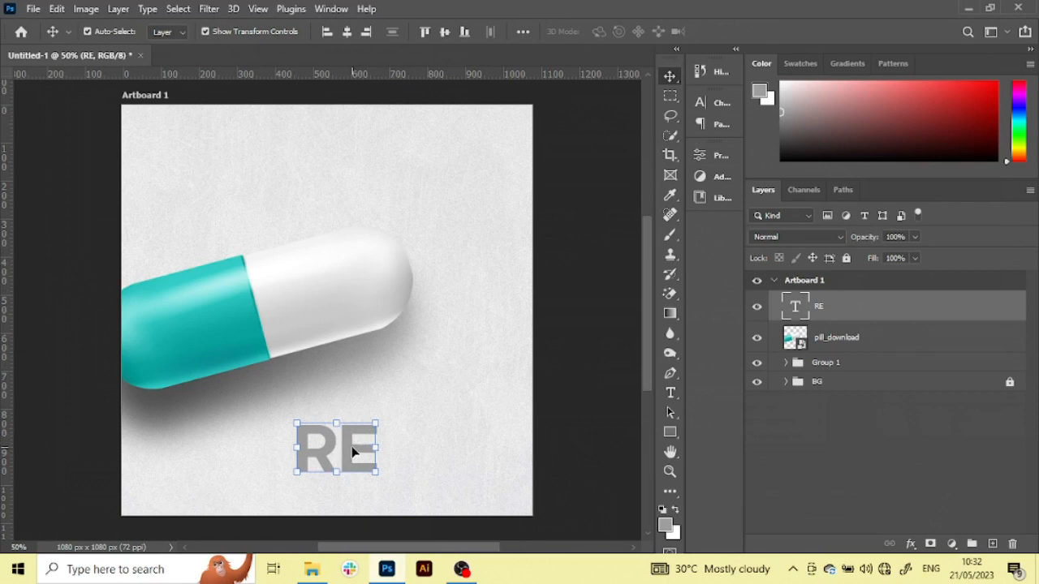
Fit RE onto the pill's teal half at 139.40% scale and -15° rotation, and recolour it light grey
key(ctrl+t)
drag(379, 448, 288, 293)
drag(228, 326, 213, 326)
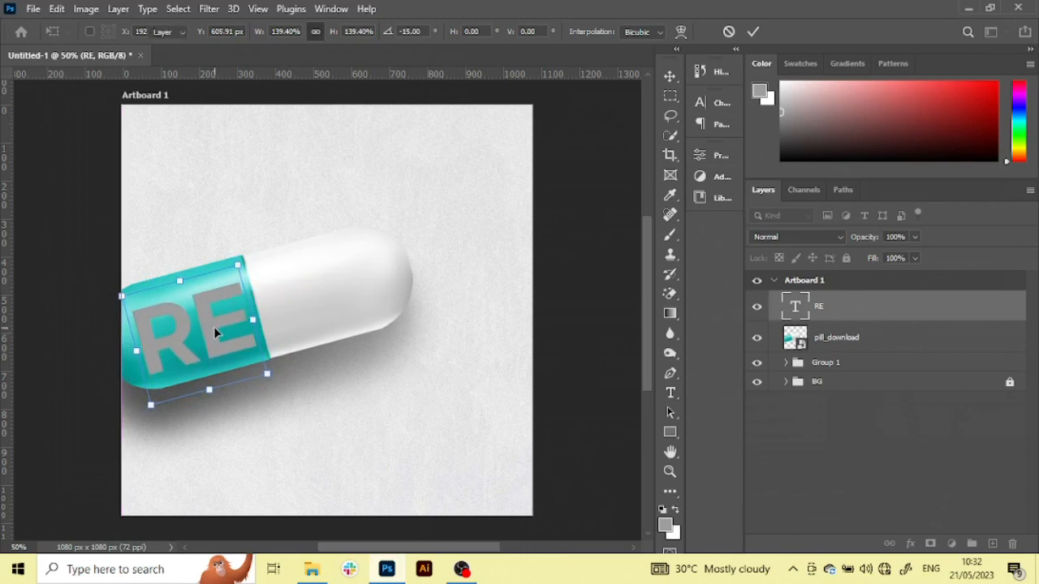
key(Return)
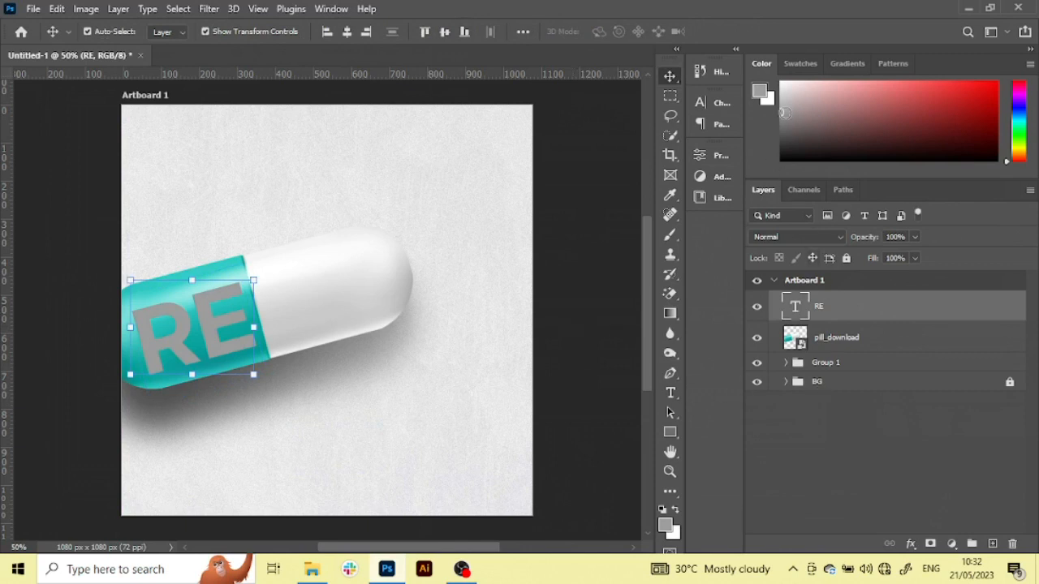
click(780, 91)
key(alt+BackSpace)
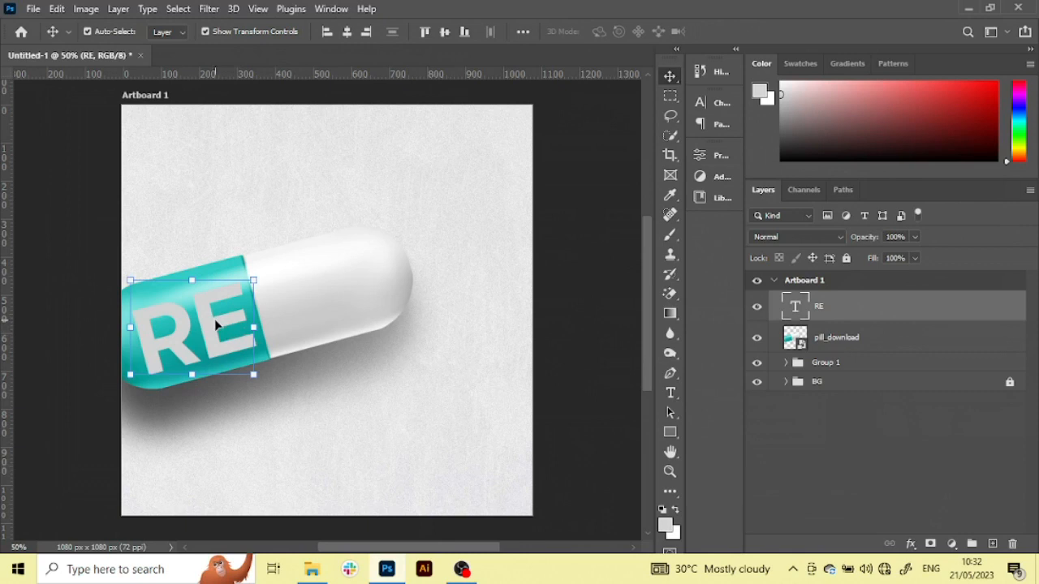
Duplicate the RE text to the area below the pill and replace the copy's text with the cut letters LAX
drag(211, 332, 365, 454)
key(t)
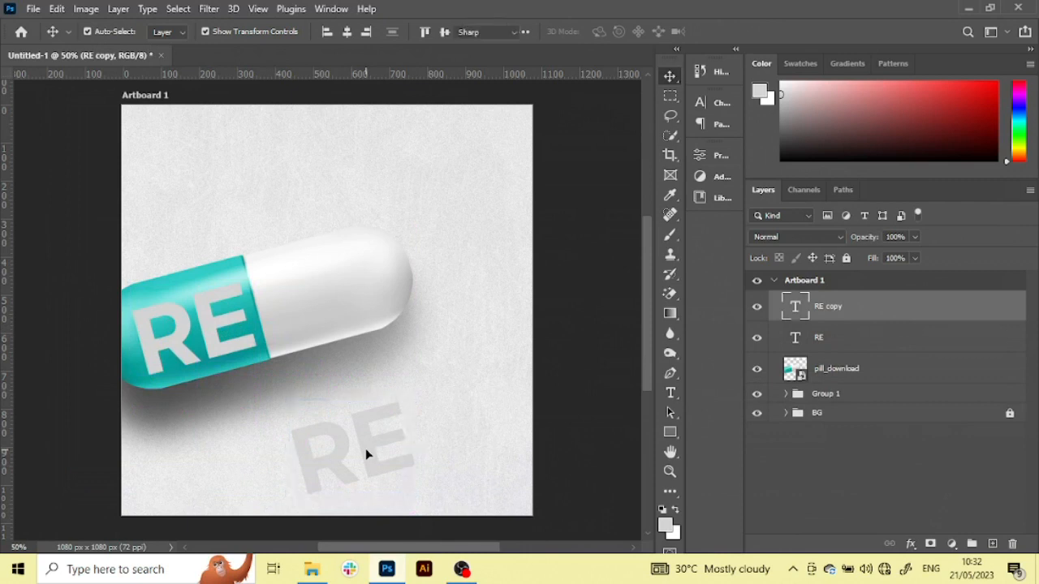
click(366, 448)
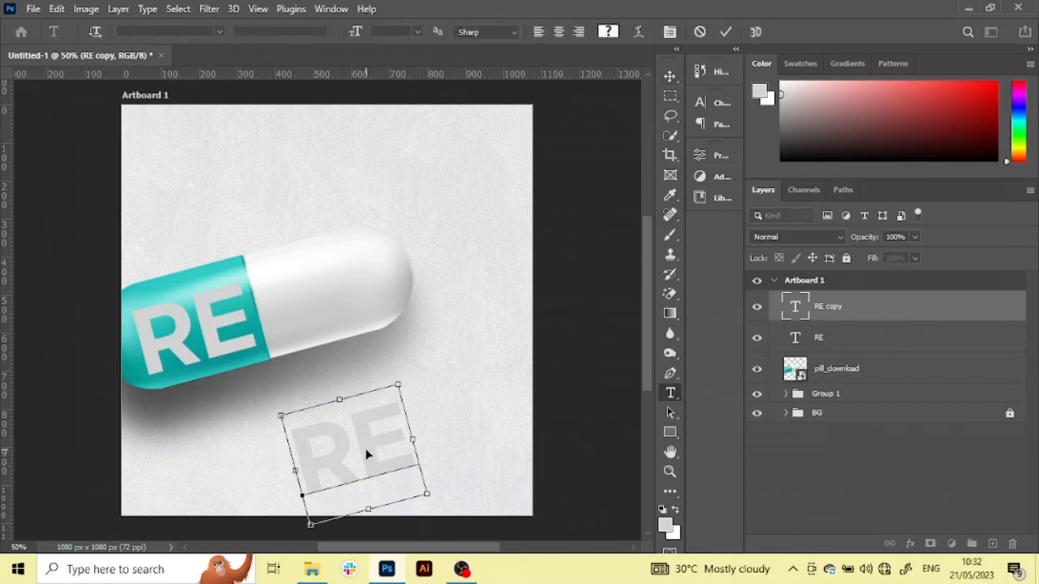
key(ctrl+a)
key(ctrl+v)
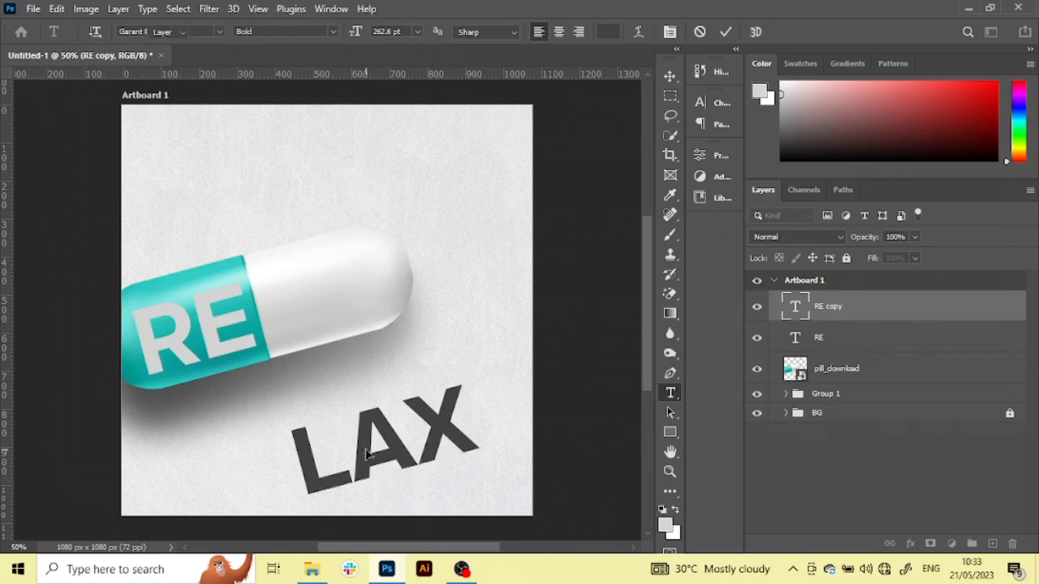
key(ctrl+Return)
Move LAX onto the pill's white half beside RE and scale it down to 83.51%
drag(367, 457, 332, 306)
key(Up)
key(Up)
key(Up)
key(Up)
key(Up)
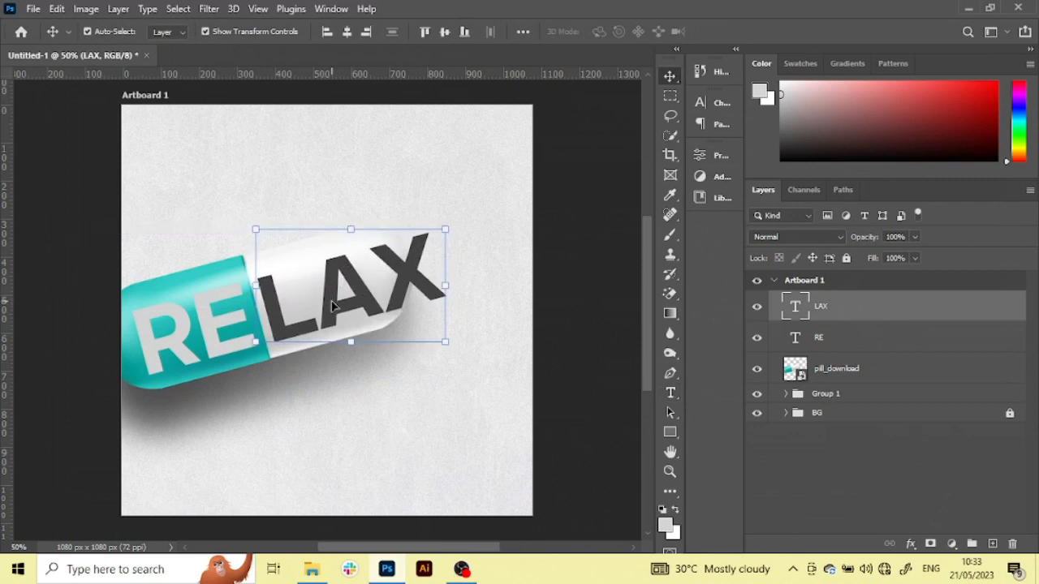
drag(444, 290, 422, 314)
key(ctrl+z)
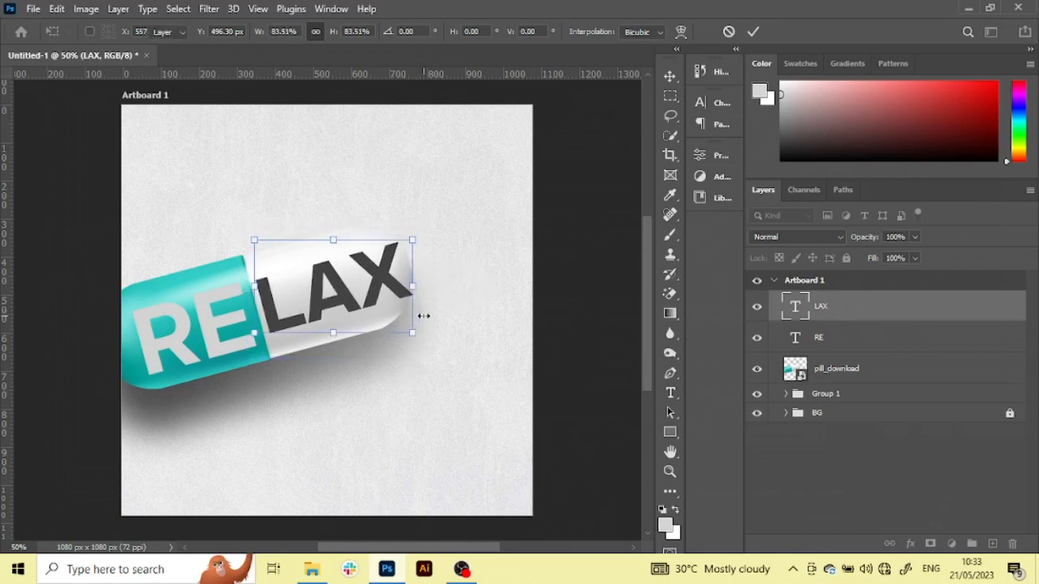
key(Return)
Scale RE down to 88.03% within the teal half and shift LAX slightly down to line up with it
click(220, 325)
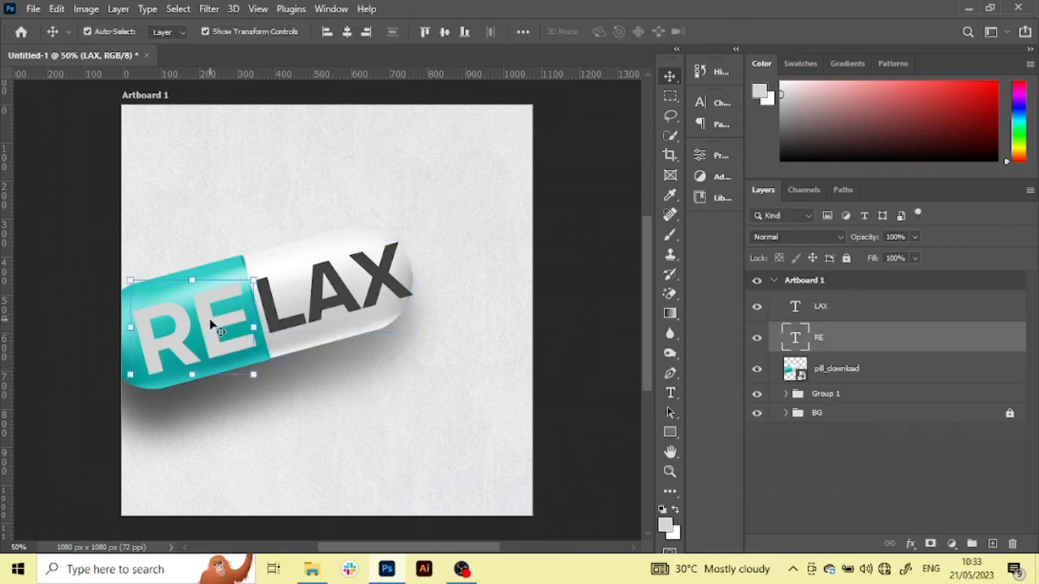
key(ctrl+t)
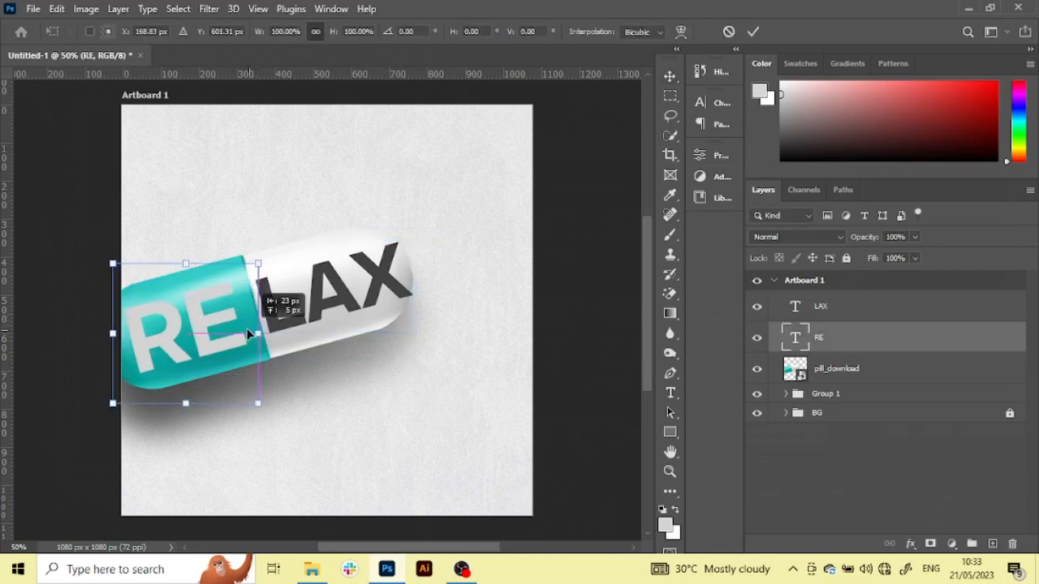
drag(258, 333, 197, 318)
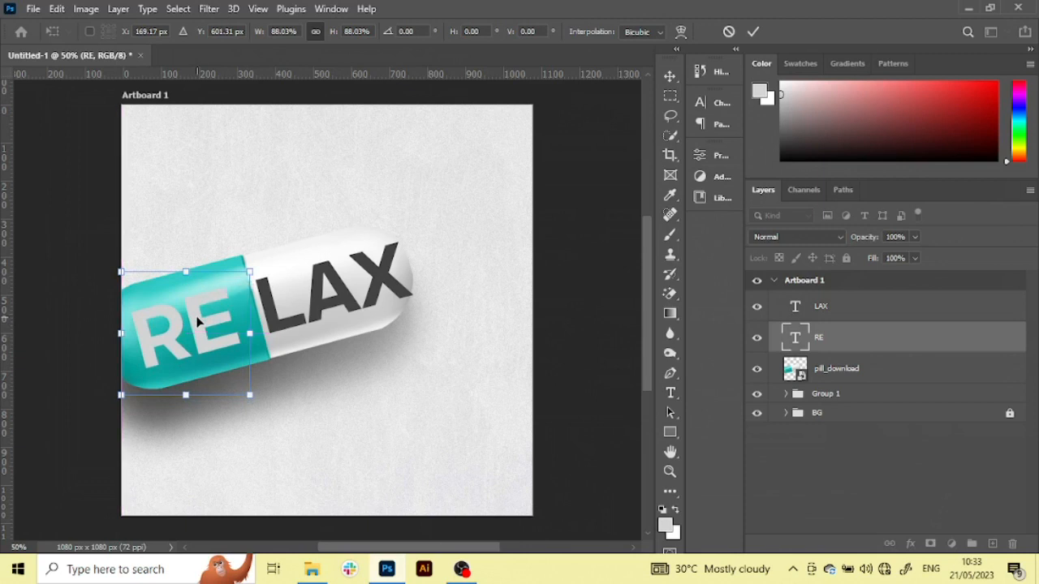
key(Return)
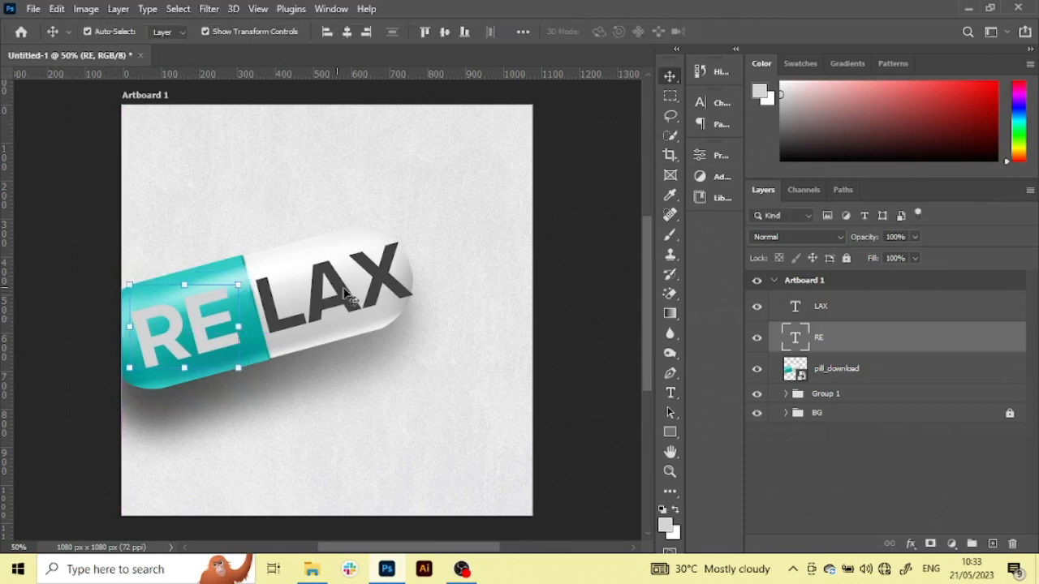
drag(358, 311, 351, 307)
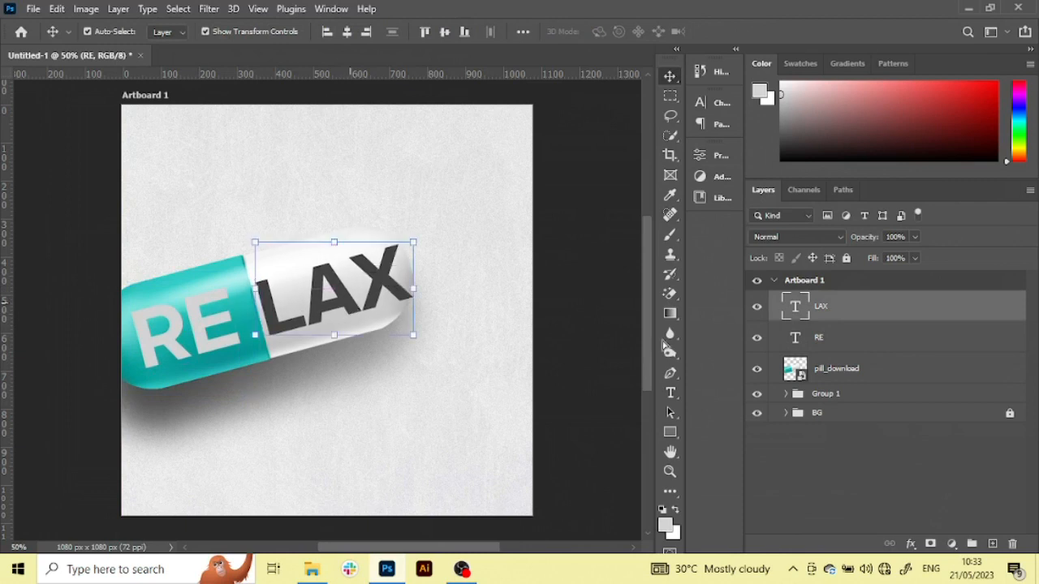
Enlarge the pill_download layer and Group 1 together to 106.73% with Free Transform
click(875, 376)
key(ctrl)
ctrl+click(883, 398)
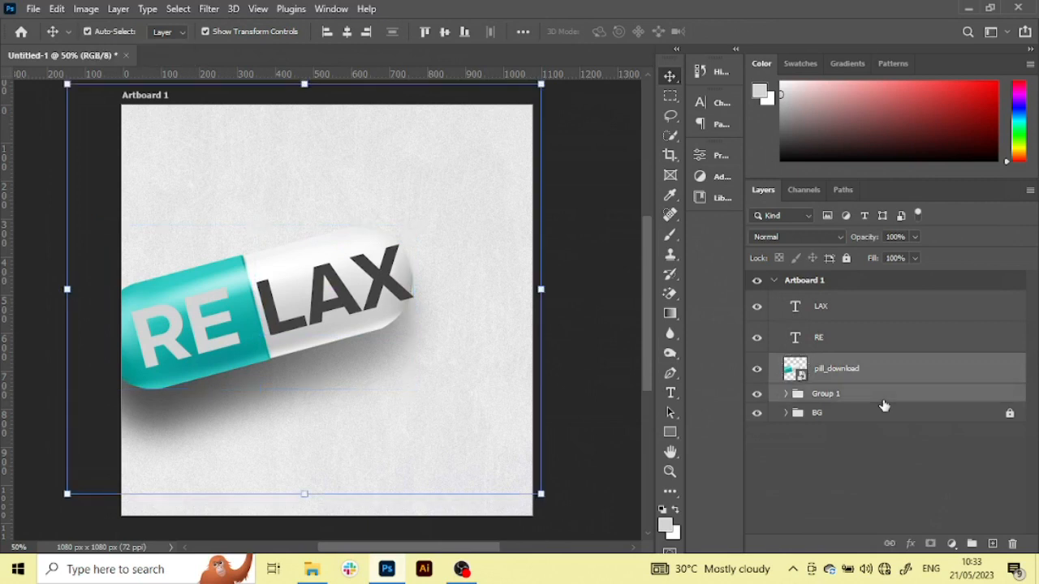
drag(542, 291, 577, 303)
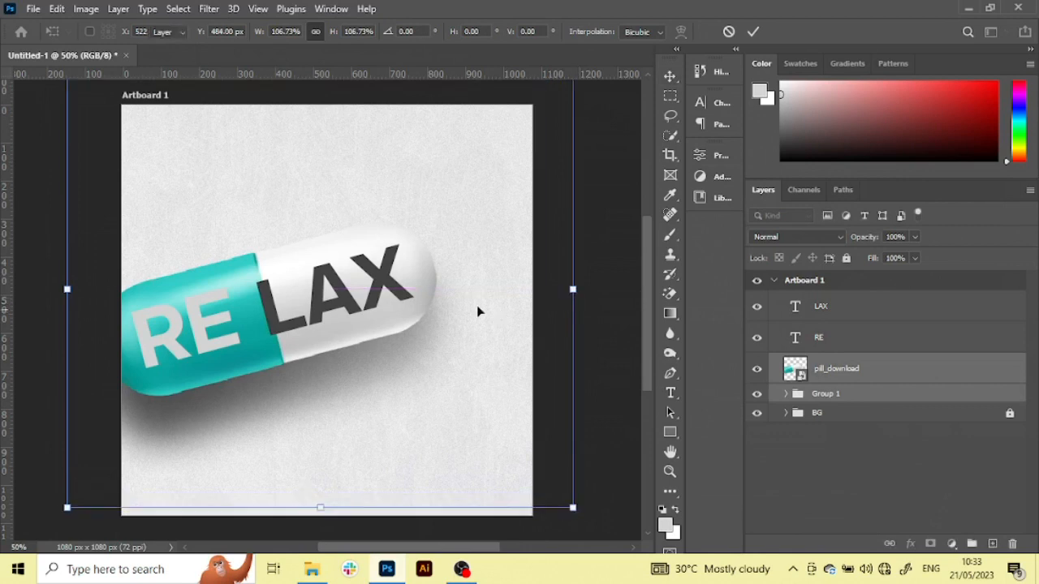
key(Return)
Reposition LAX and RE to the right on the enlarged pill and nudge LAX slightly back towards RE
drag(390, 291, 403, 285)
drag(203, 328, 216, 327)
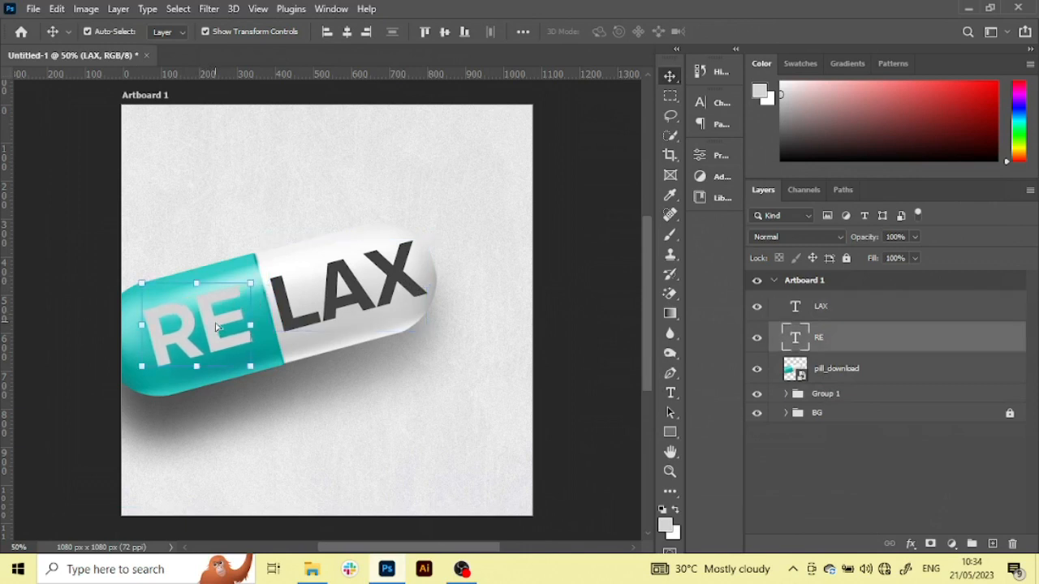
click(398, 280)
key(Left)
key(Left)
key(Left)
key(Left)
key(Left)
key(Left)
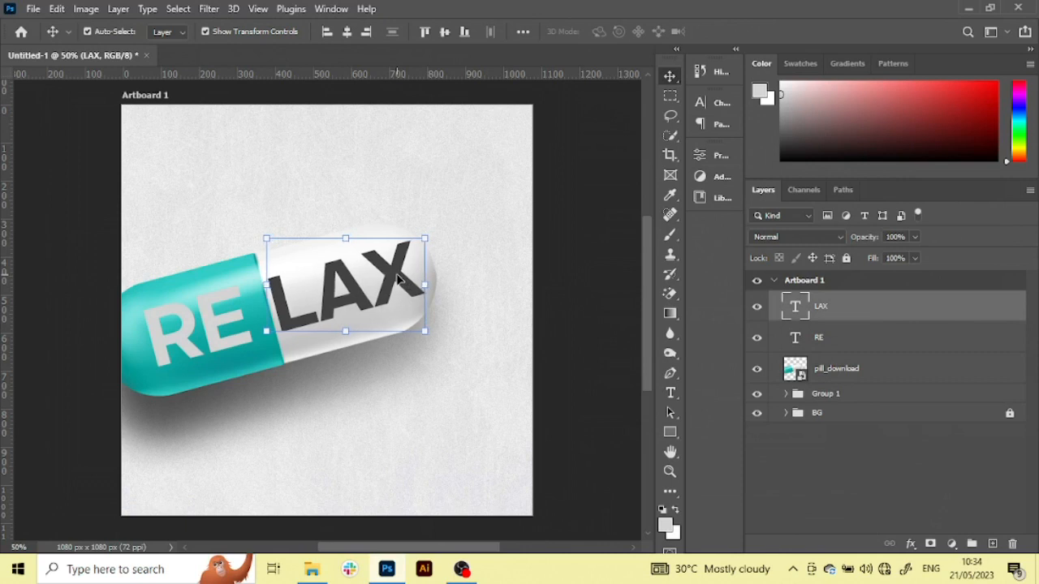
key(Left)
key(Left)
key(Left)
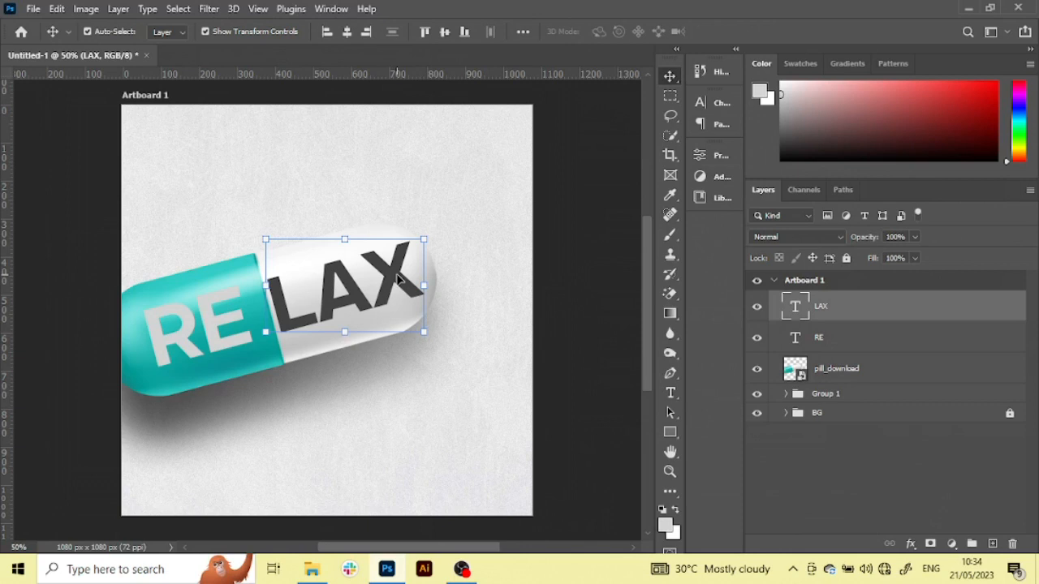
Recolour the LAX text on the white half with medium grey
key(alt+BackSpace)
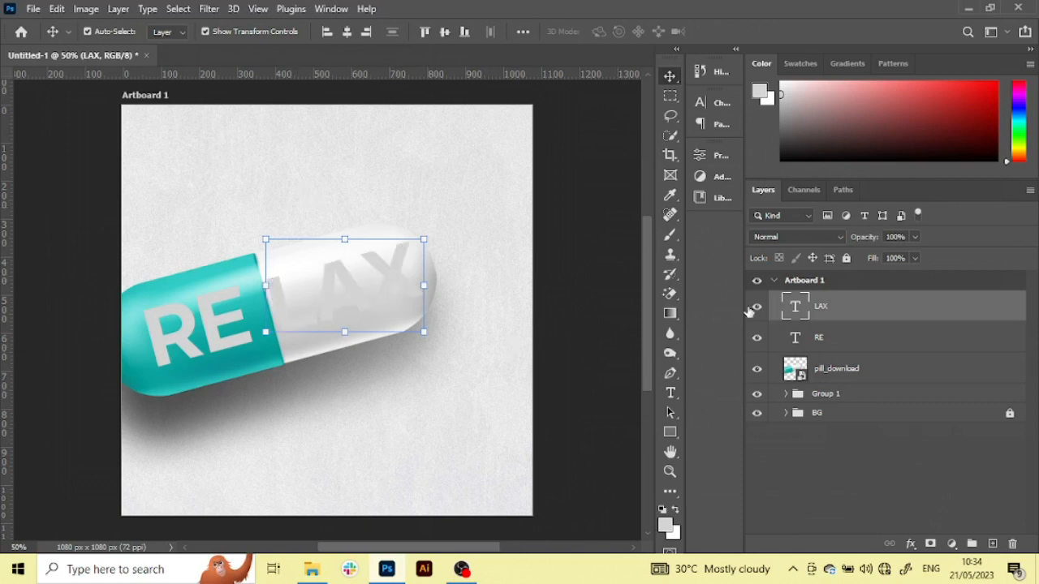
click(784, 112)
key(alt+BackSpace)
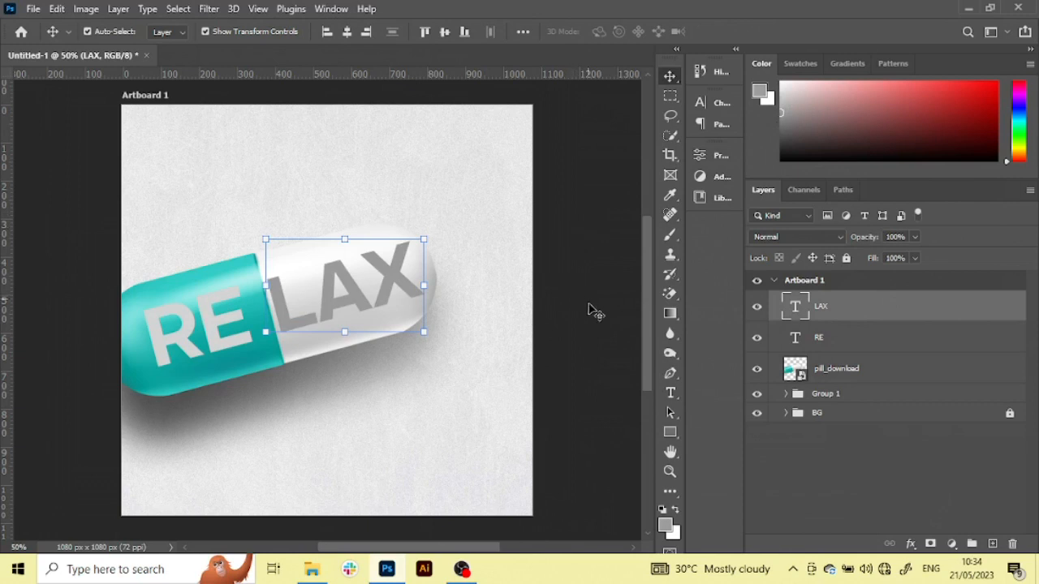
Set the RE text layer's blend mode to Soft Light
click(231, 353)
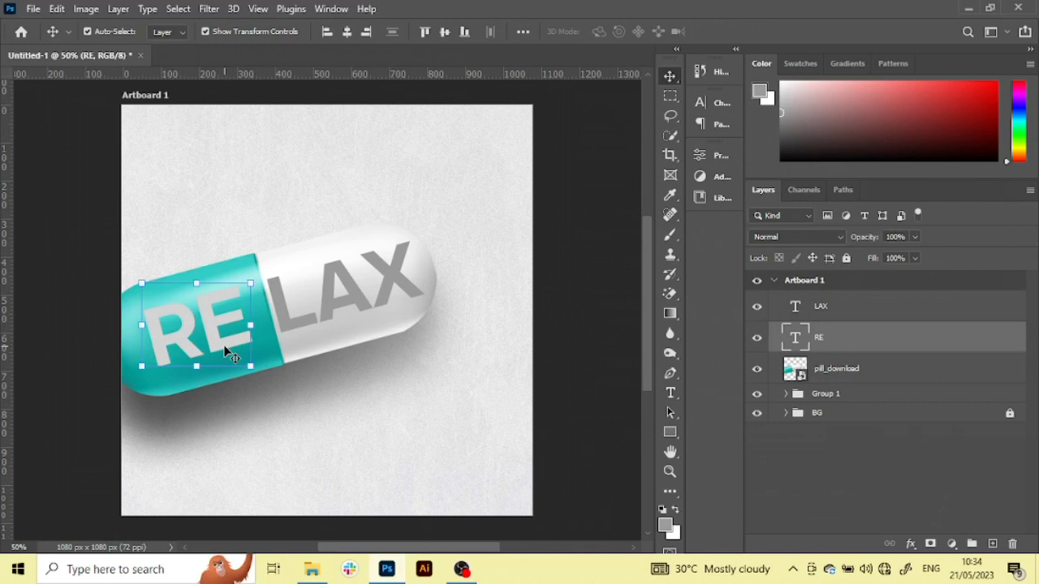
click(802, 240)
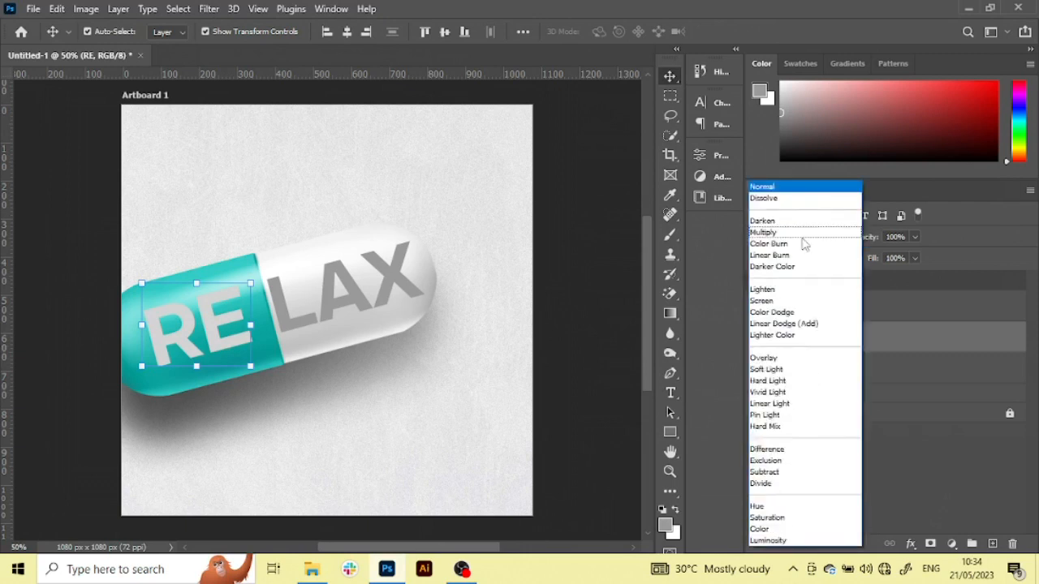
click(794, 370)
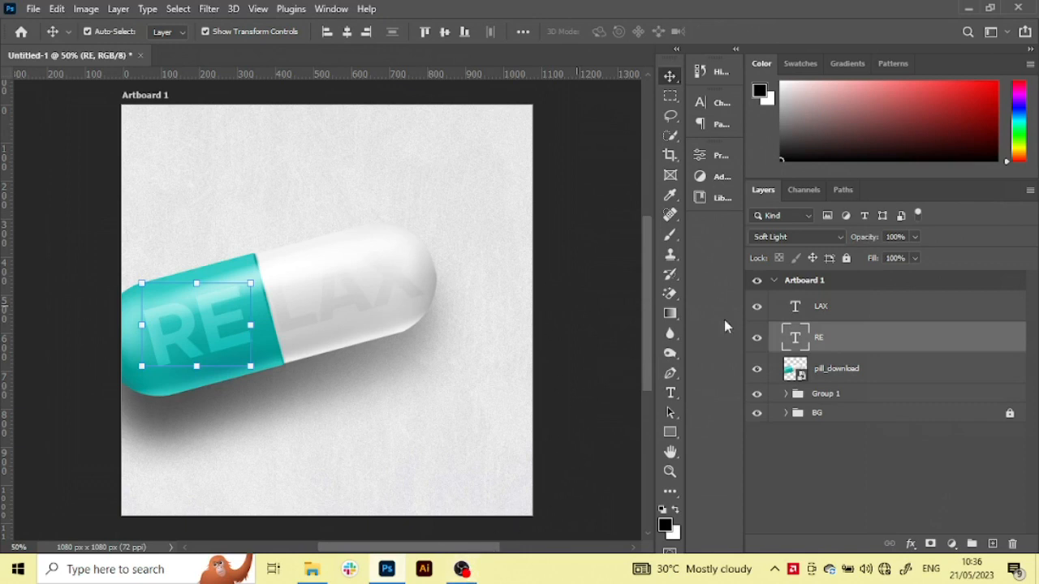
Set the LAX text layer's blend mode to Soft Light
click(866, 318)
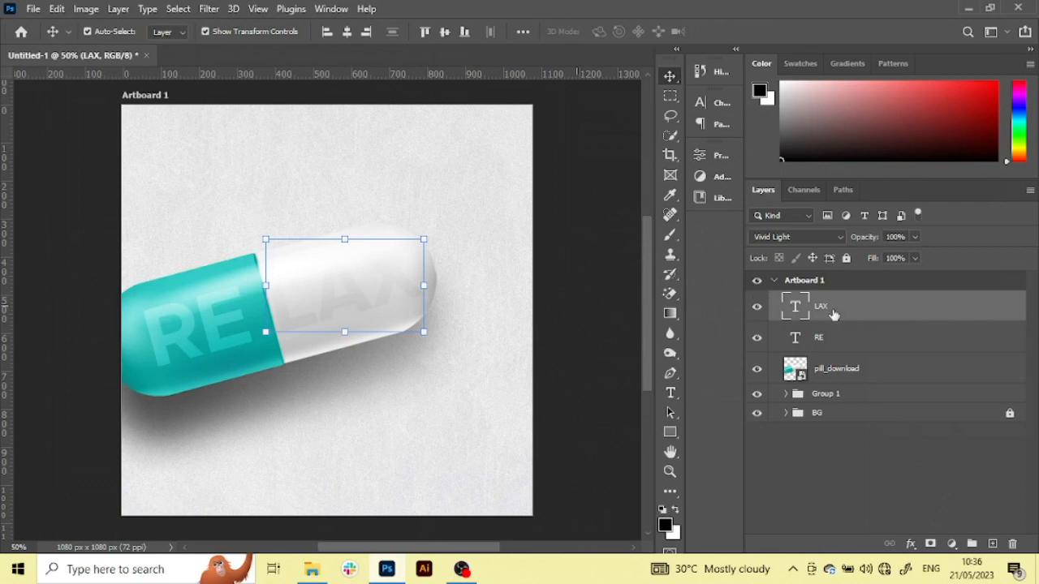
click(810, 237)
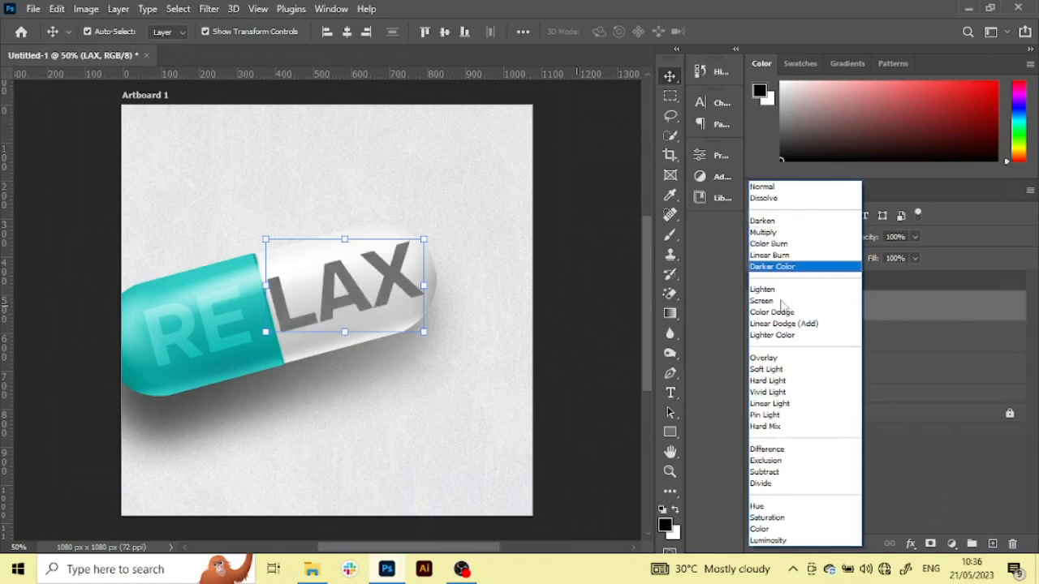
click(775, 372)
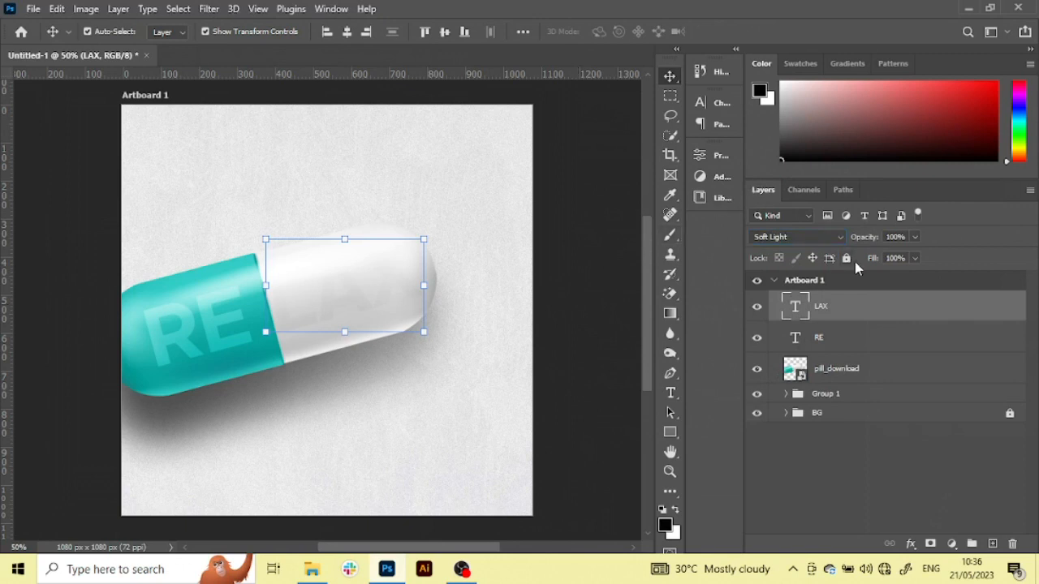
key(ctrl+z)
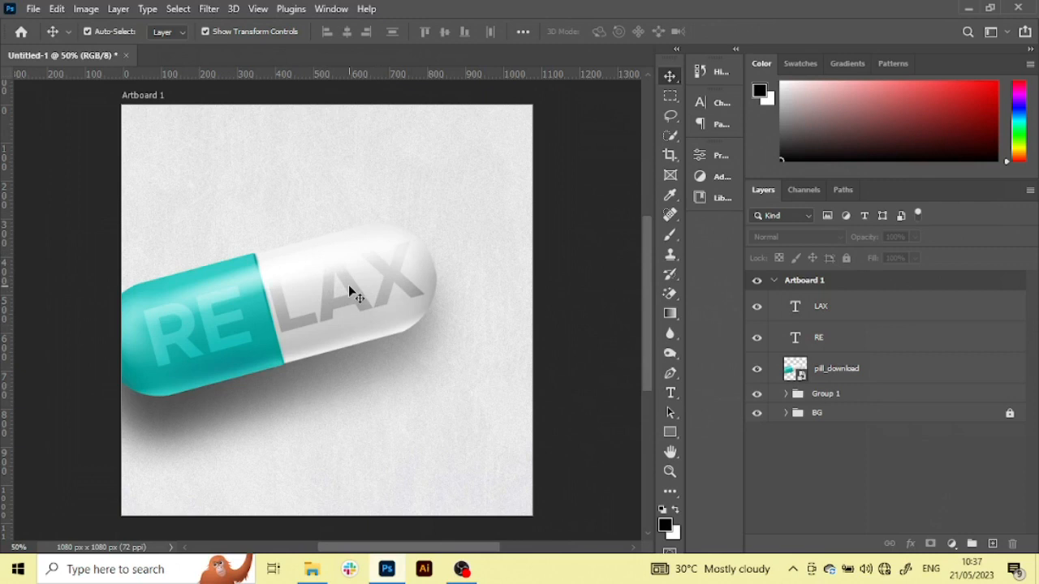
Try the Normal blend mode on the LAX and RE text layers, and undo both changes
click(829, 307)
click(784, 240)
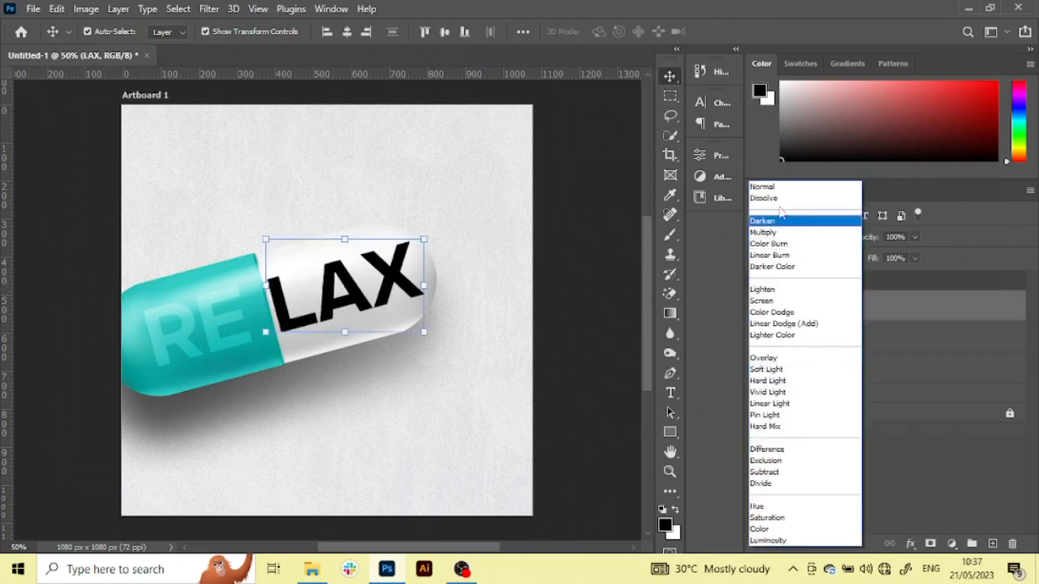
click(765, 187)
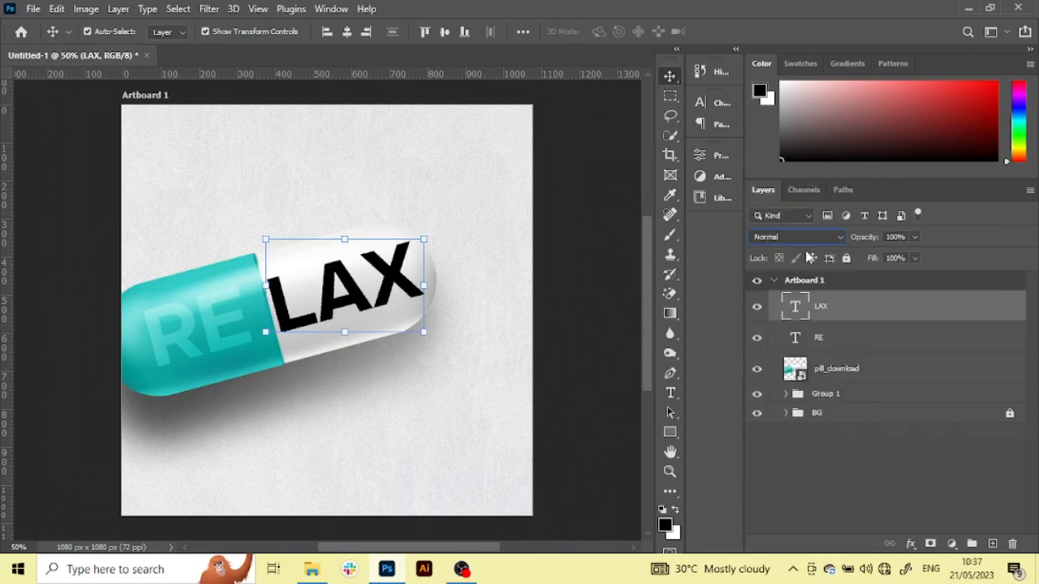
click(839, 331)
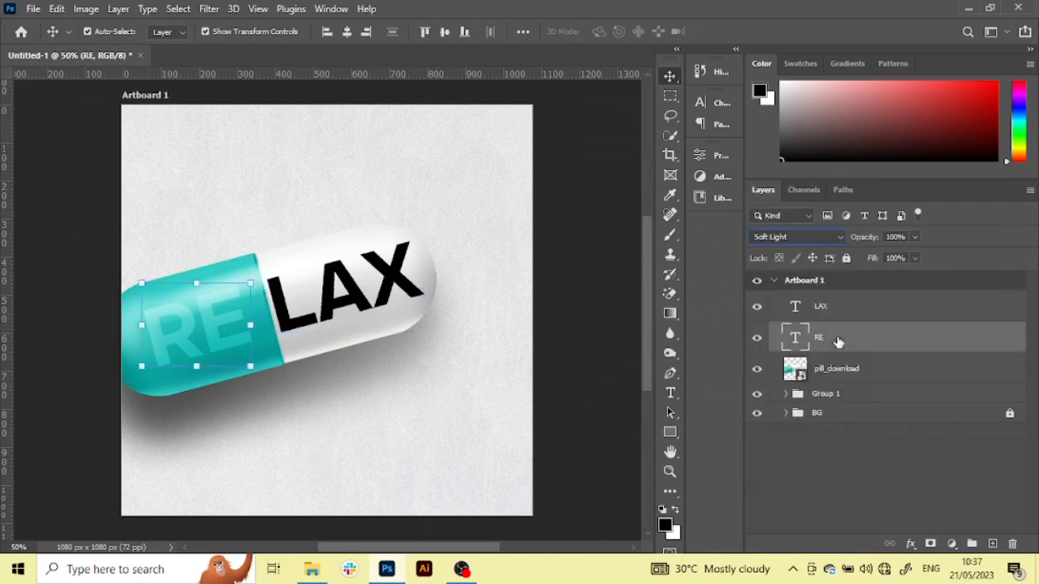
click(799, 239)
click(782, 186)
click(612, 343)
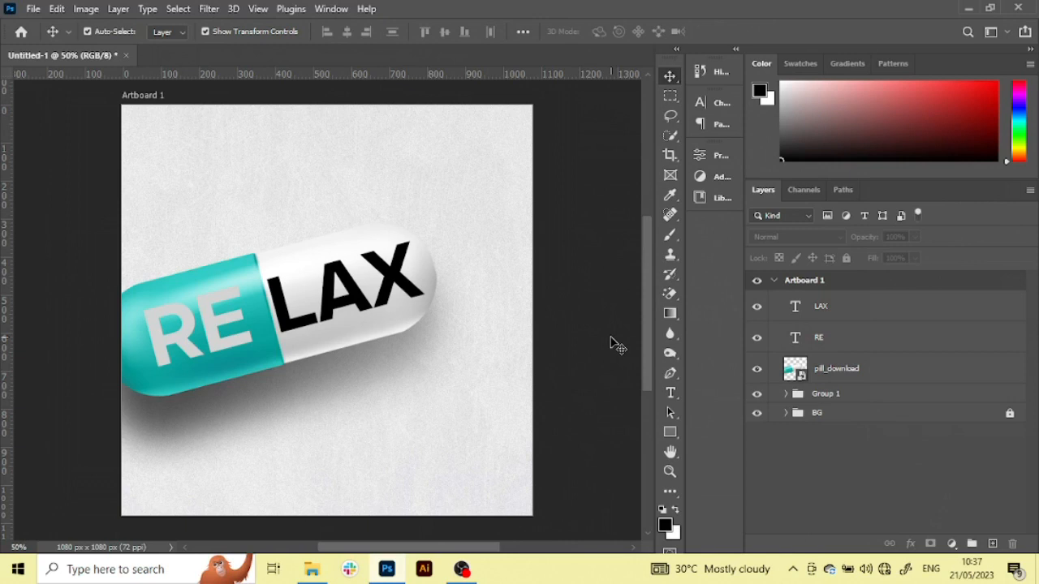
key(ctrl)
key(ctrl+z)
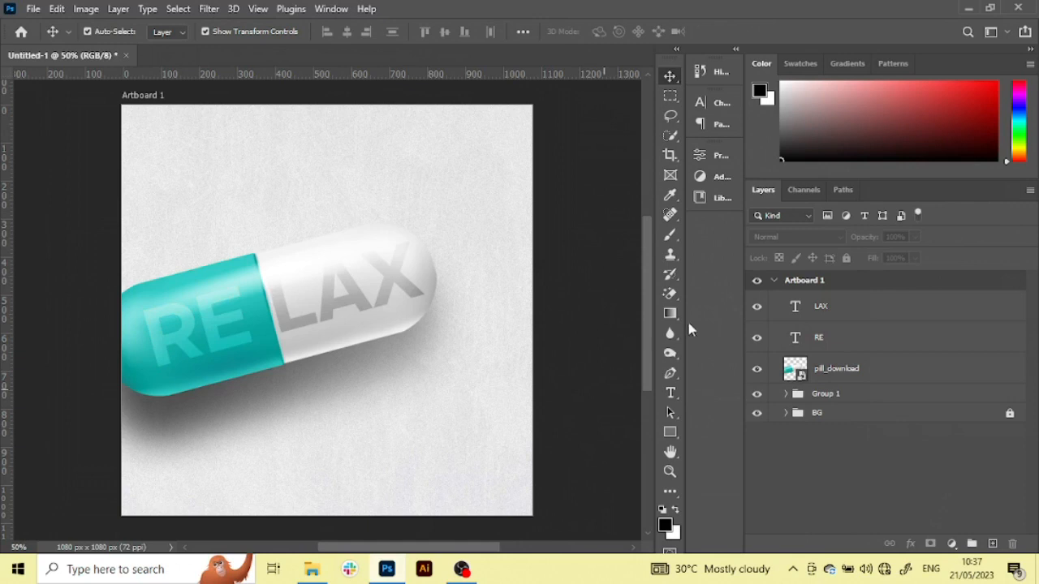
Group the LAX, RE, pill_download and Group 1 layers into a locked group named PILL
click(884, 330)
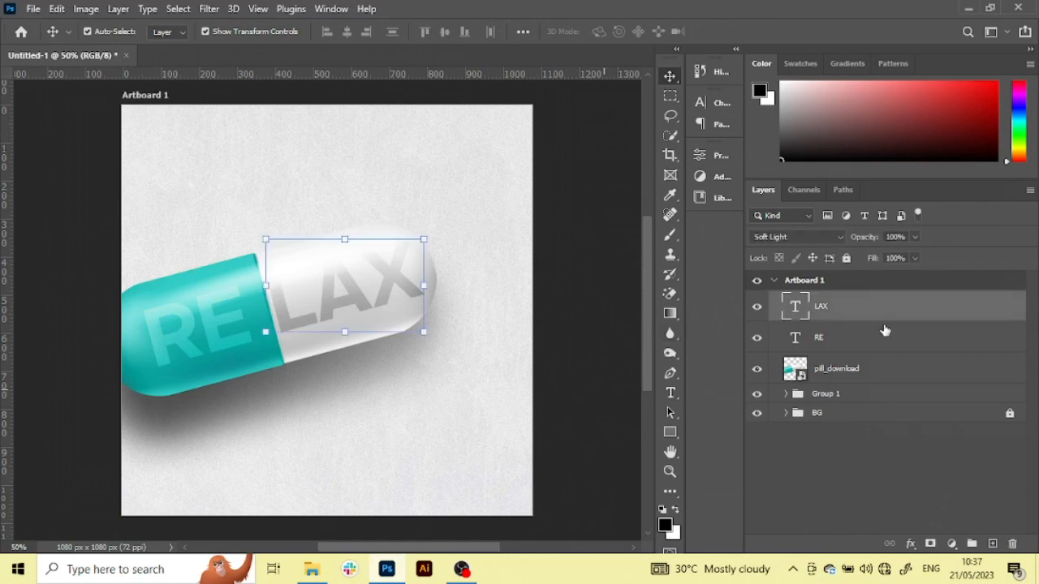
shift+click(897, 395)
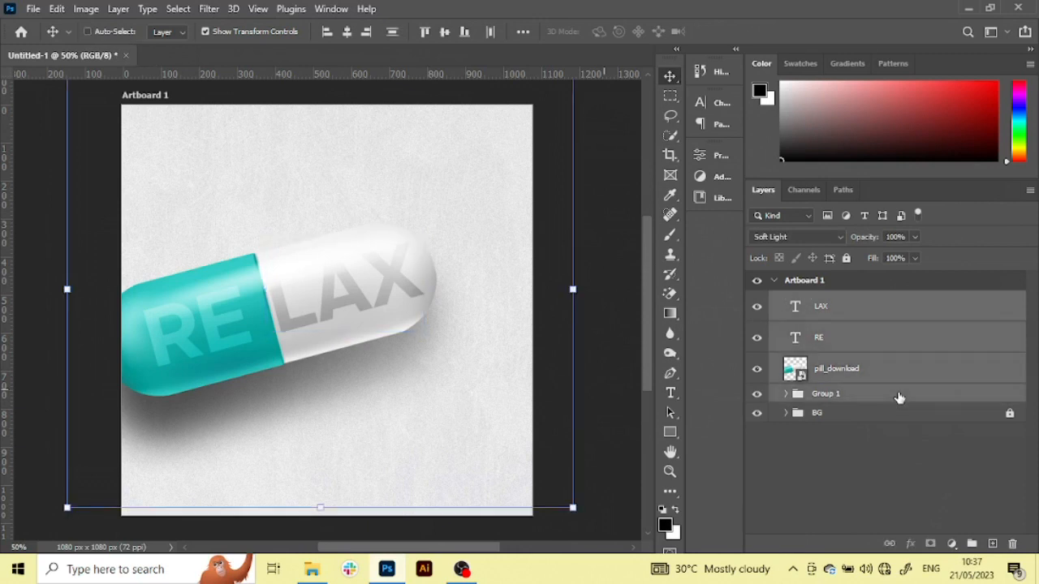
key(ctrl+g)
double_click(830, 301)
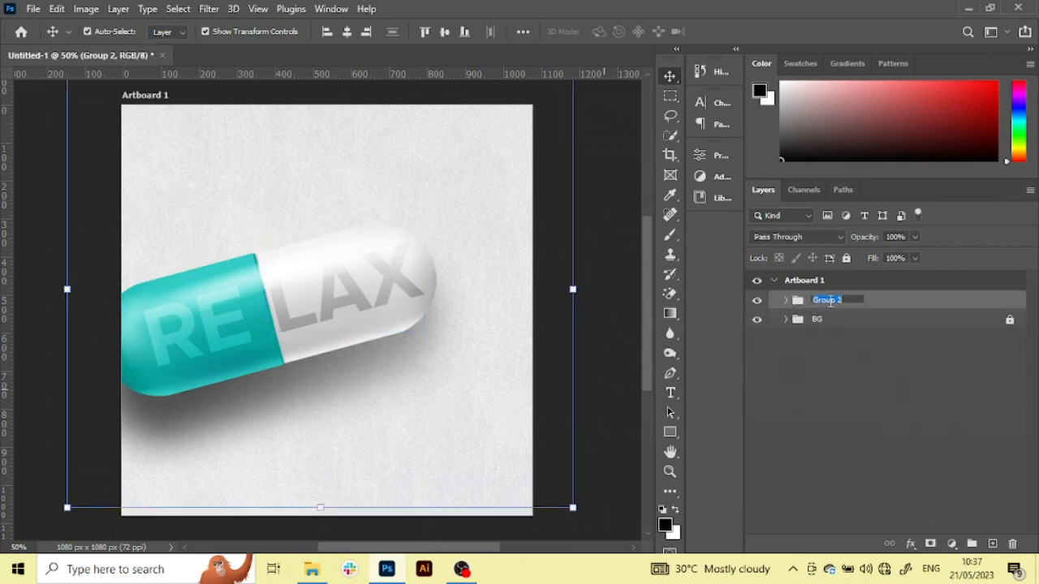
key(Caps_Lock)
text(PILL)
key(Return)
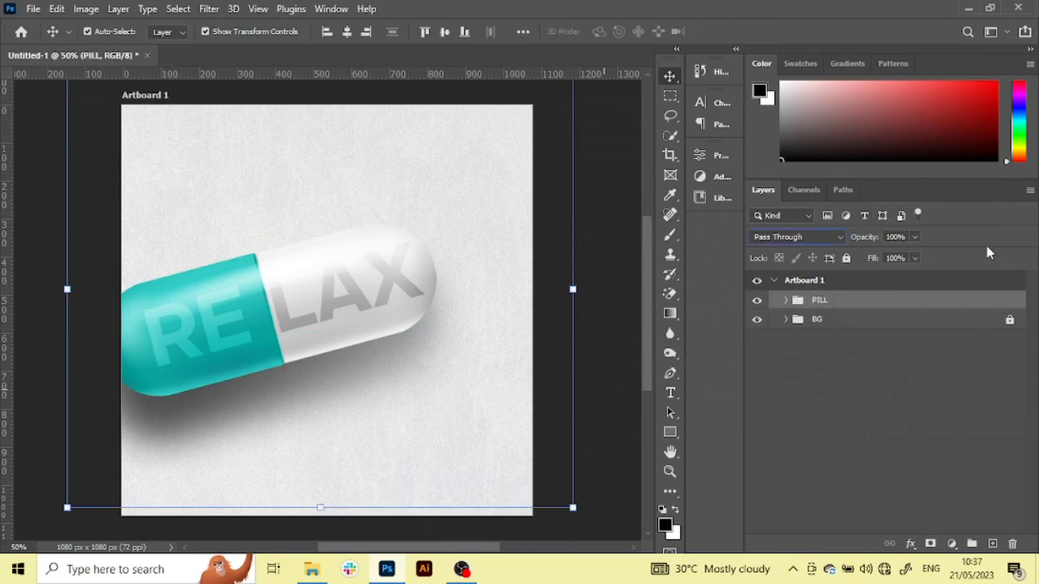
click(846, 257)
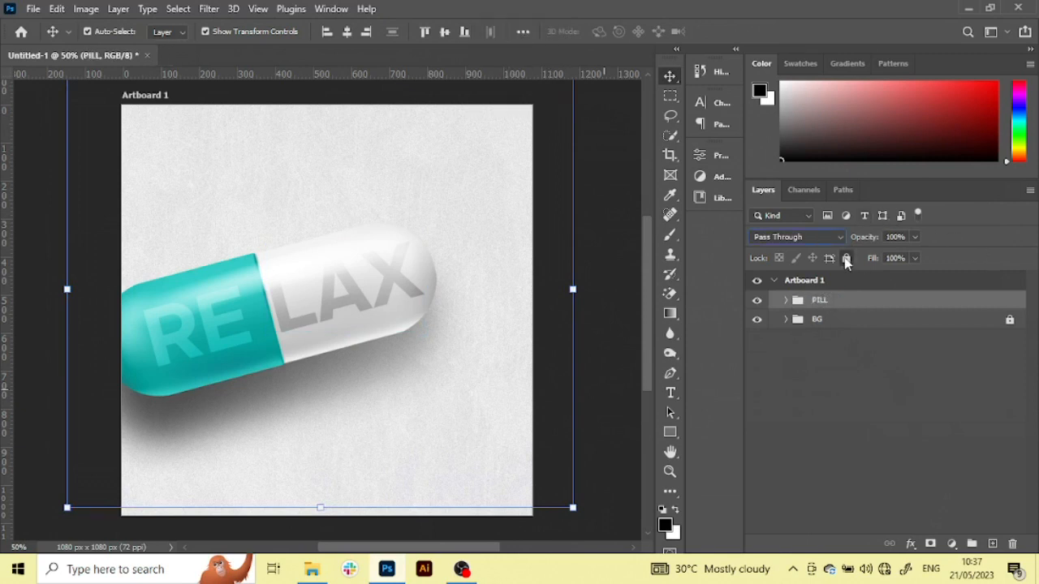
click(591, 302)
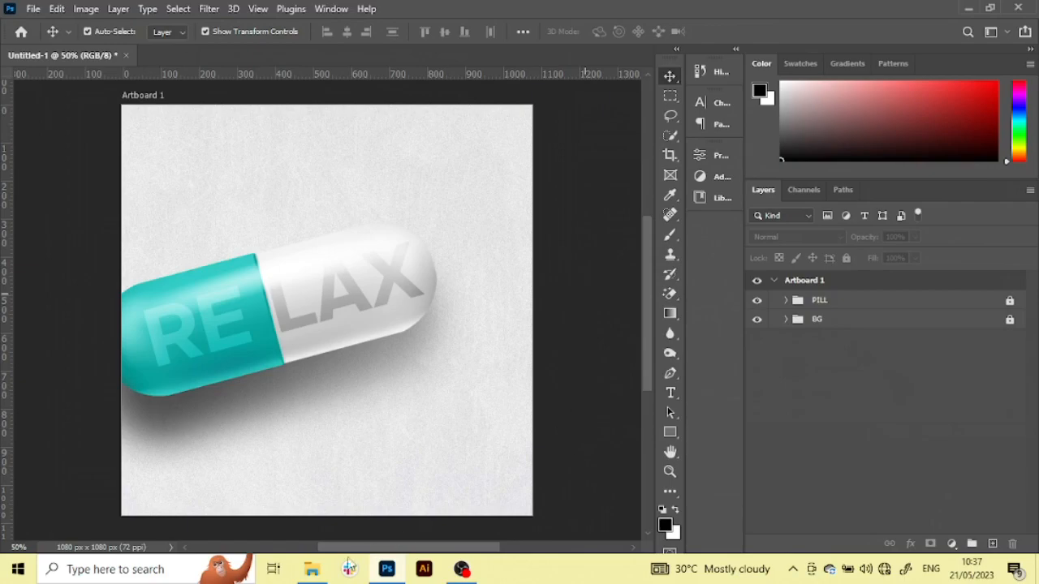
Place the TUTORIAL LOGO image from the OLD DESIGNS folder in THESHALOMHUB into the pill design
click(312, 571)
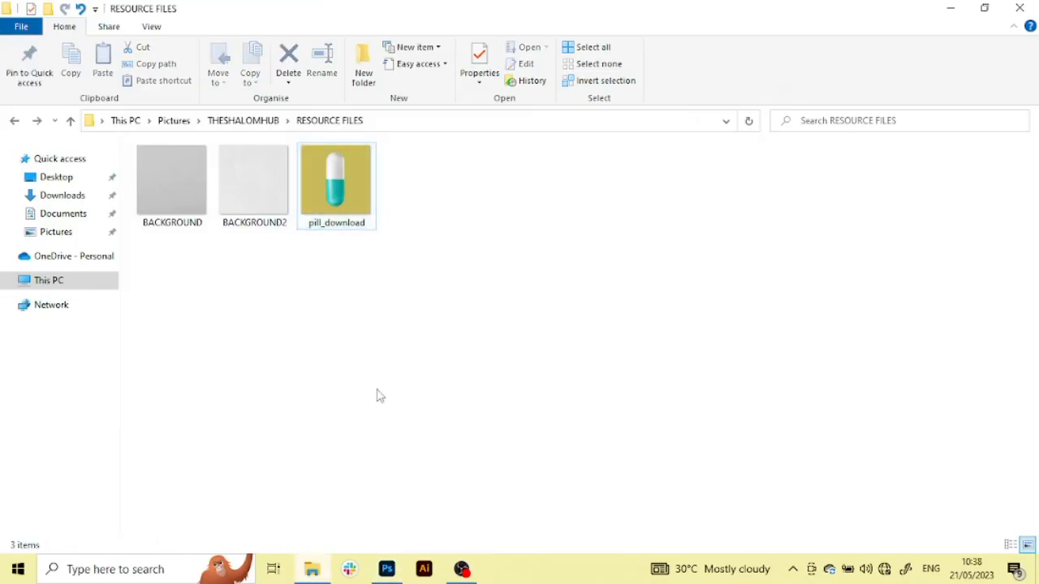
key(alt+Up)
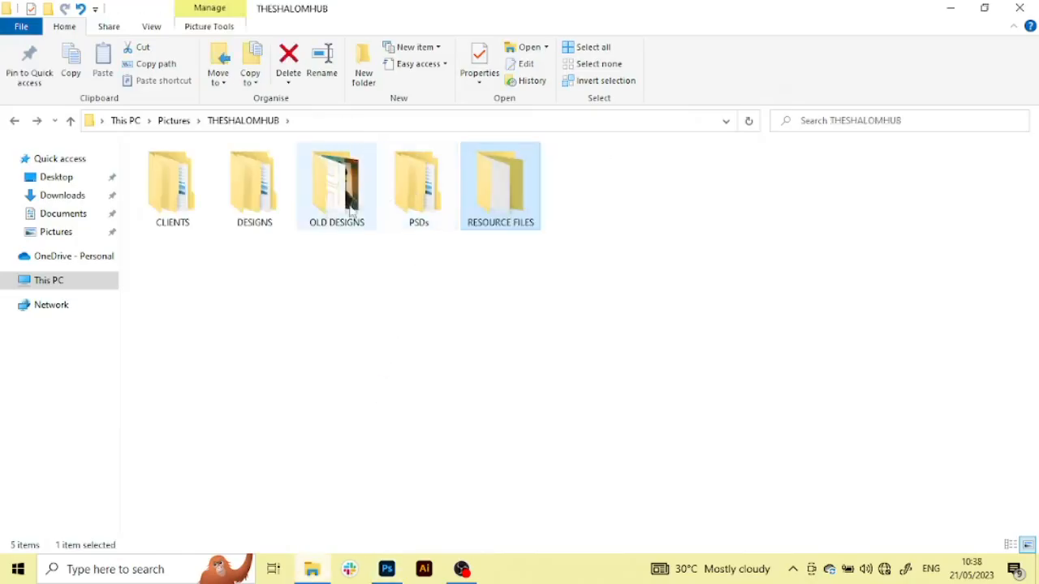
double_click(260, 189)
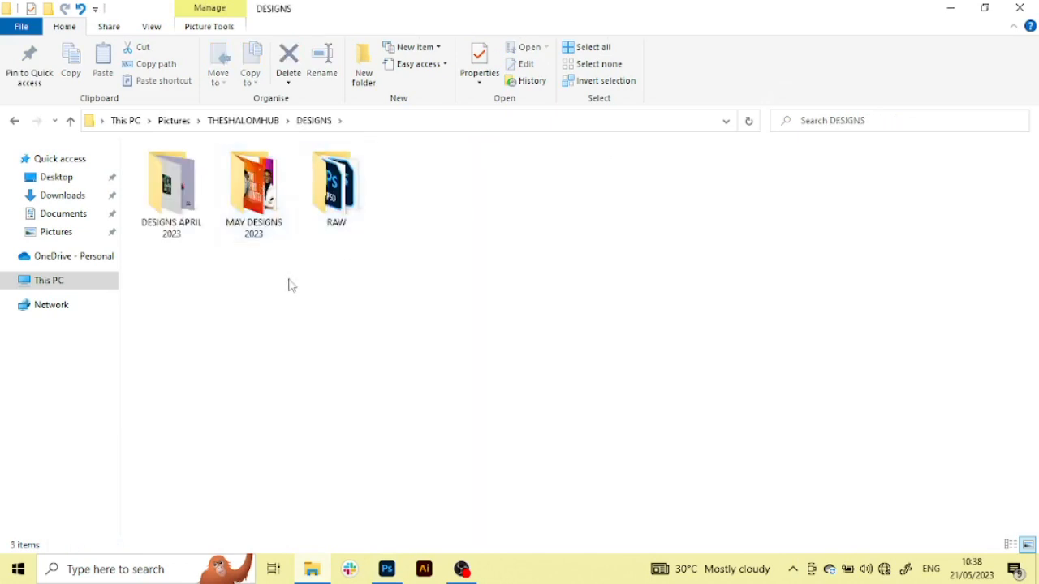
key(alt+Up)
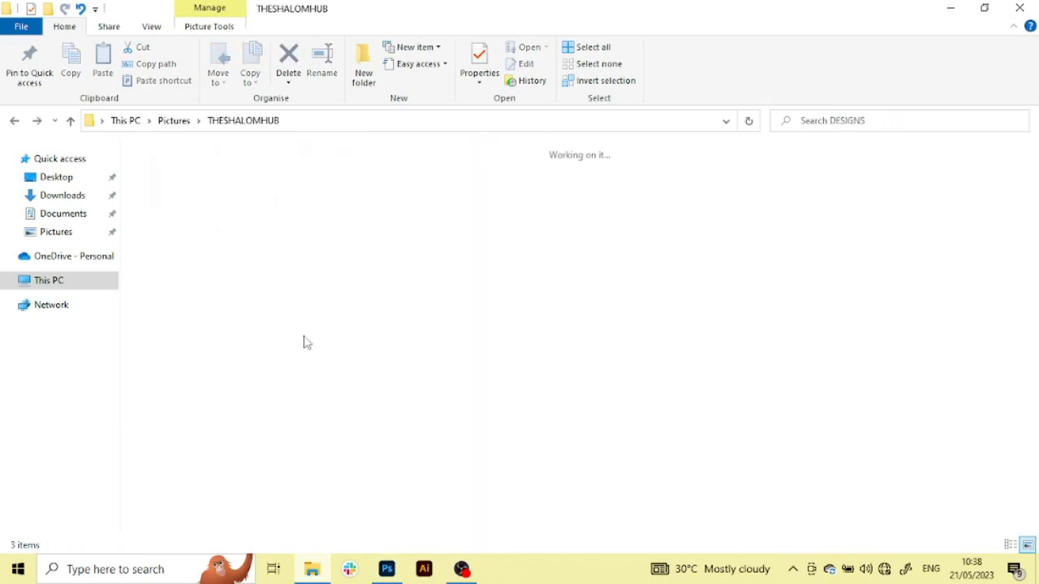
click(320, 223)
double_click(321, 223)
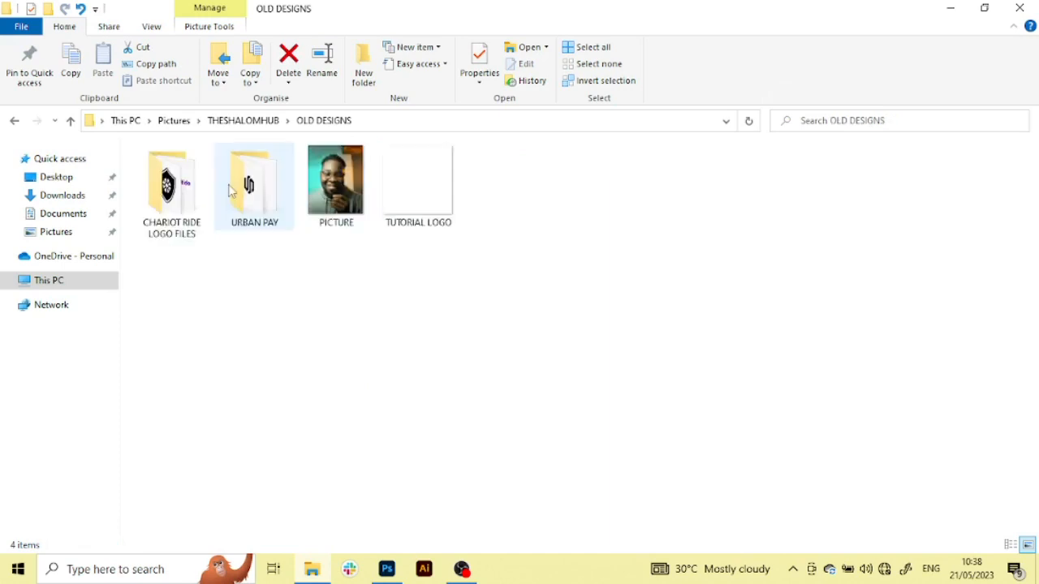
click(418, 185)
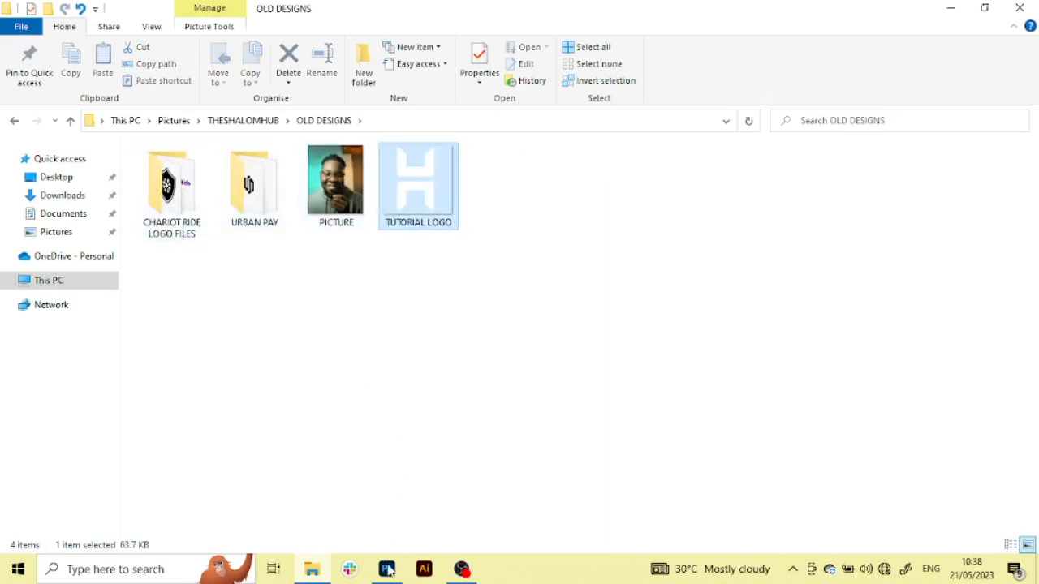
drag(418, 185, 292, 187)
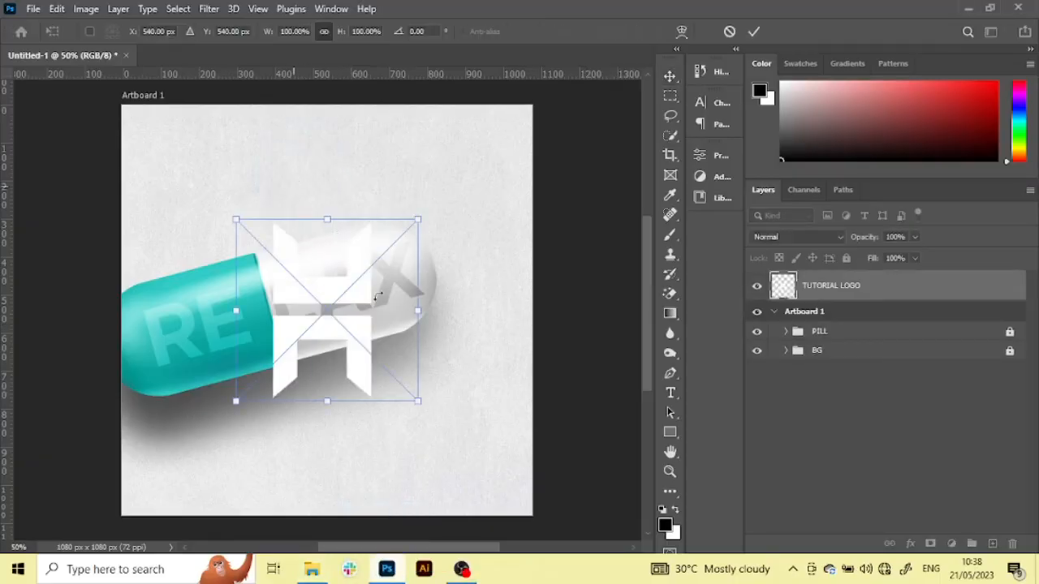
Scale the placed logo to 12.5% and move it near the artboard's upper-right corner
drag(233, 314, 489, 148)
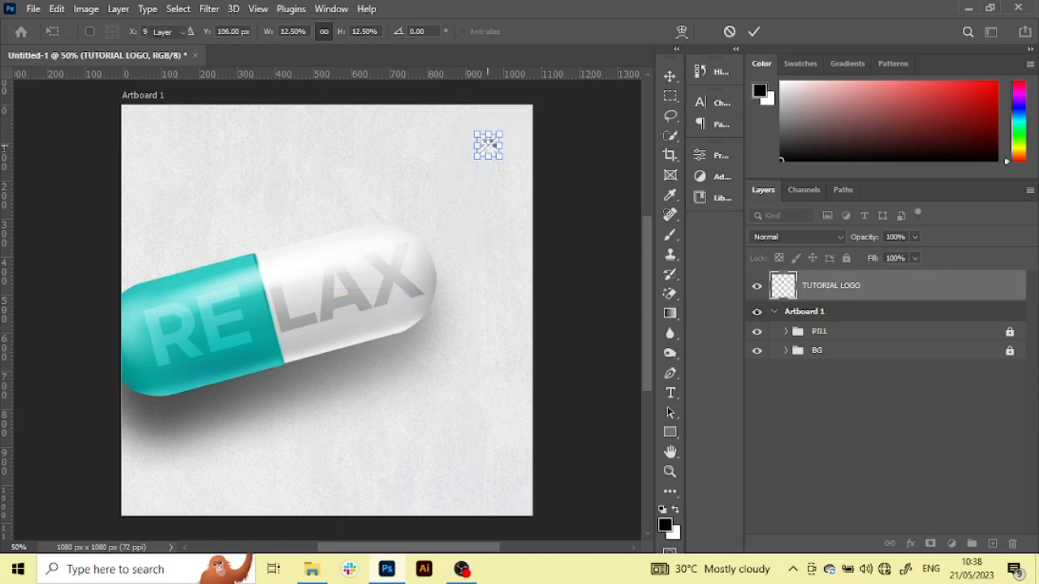
key(Return)
click(410, 451)
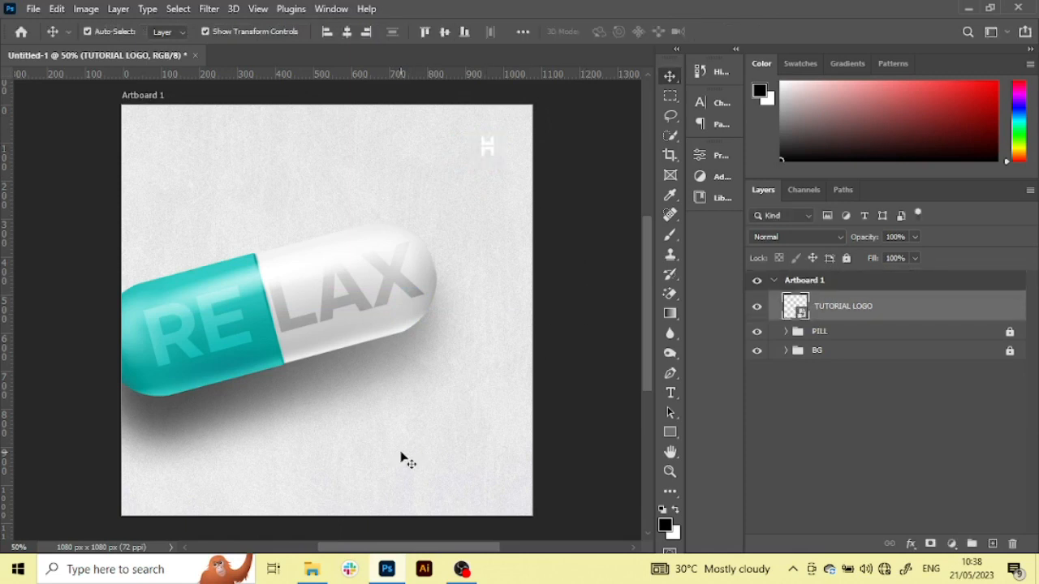
Apply a dark grey Color Overlay to the TUTORIAL LOGO layer with Normal blending at 100% opacity
click(486, 148)
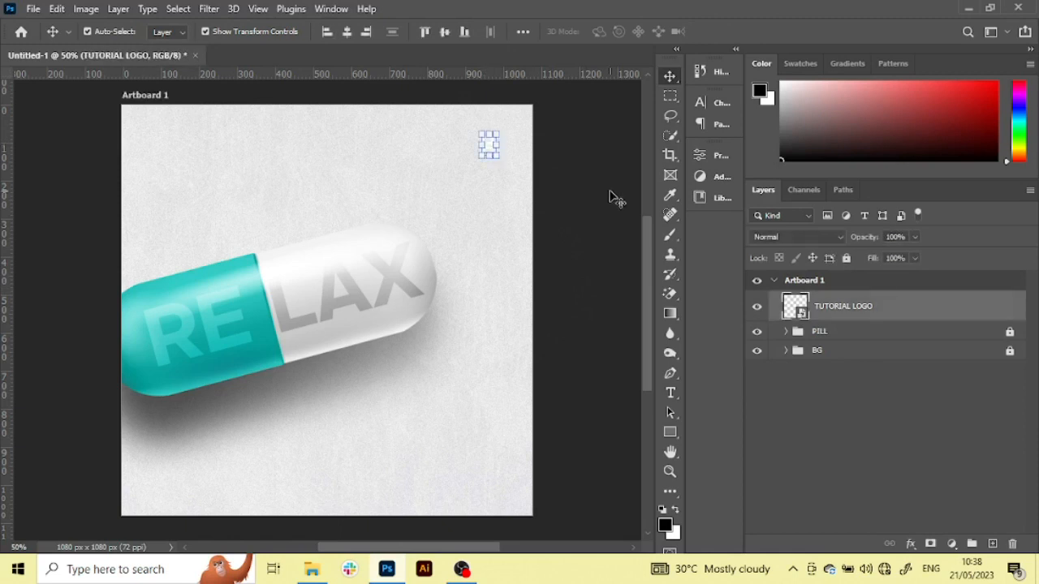
double_click(996, 311)
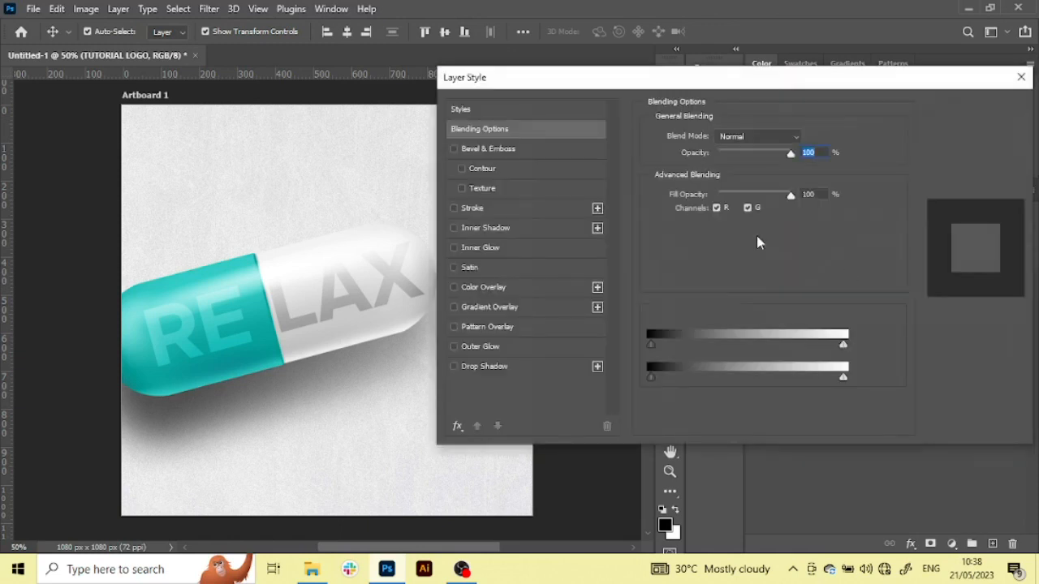
click(478, 291)
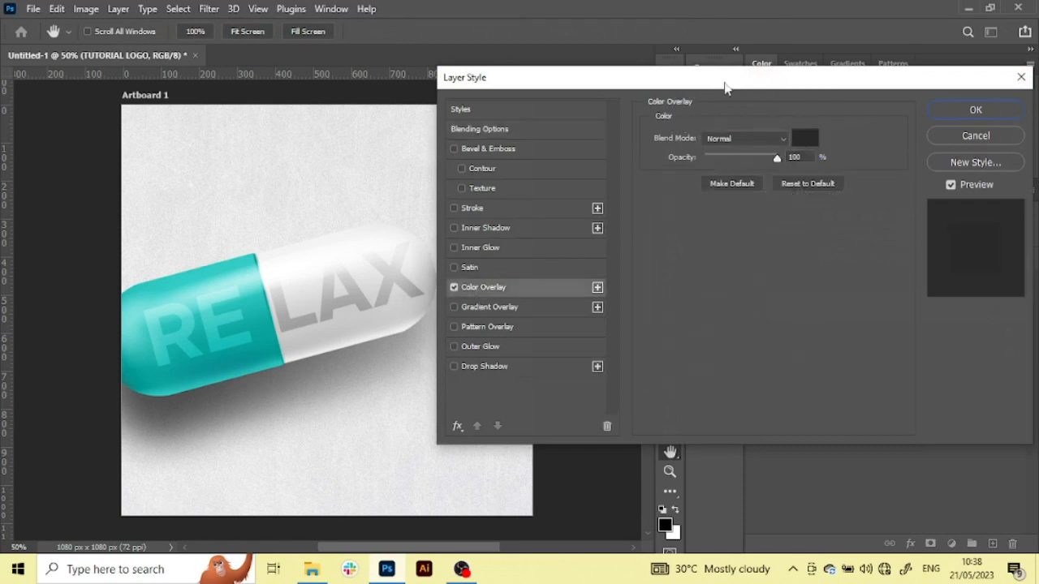
click(965, 110)
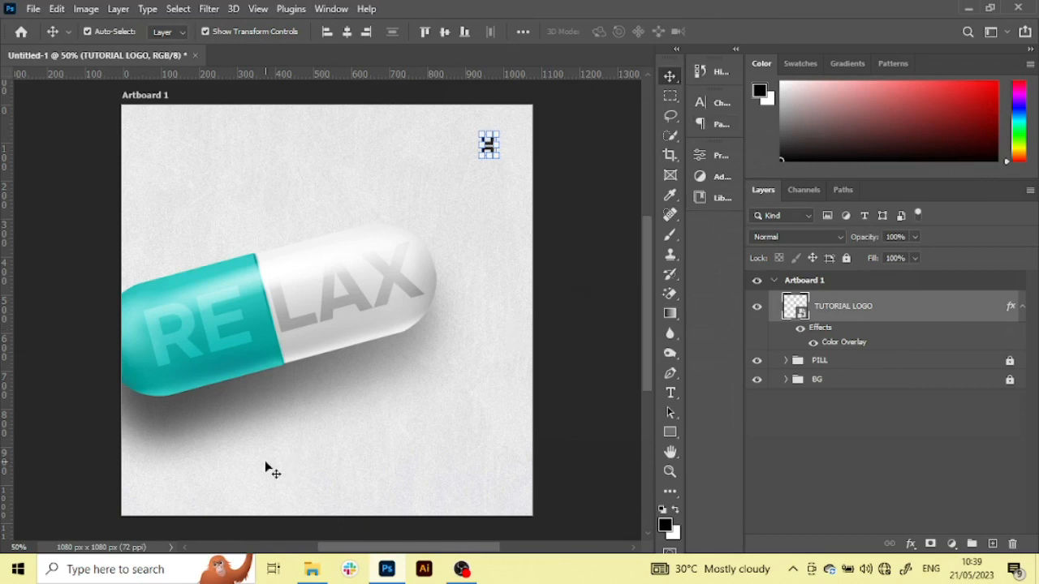
Add the black text "theshalomhub" in Garant Pro below the pill near the artboard's bottom edge
key(t)
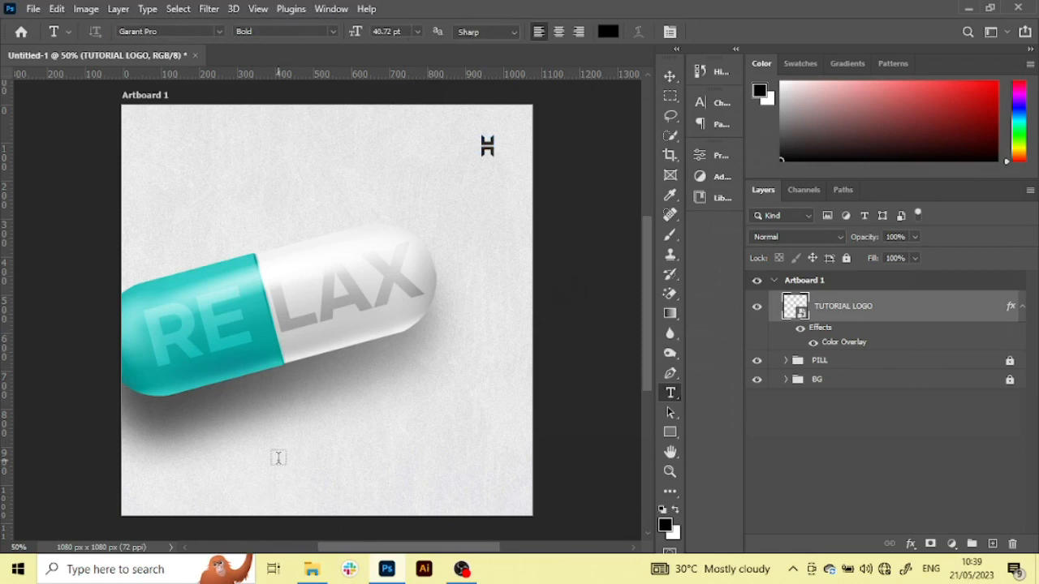
click(279, 456)
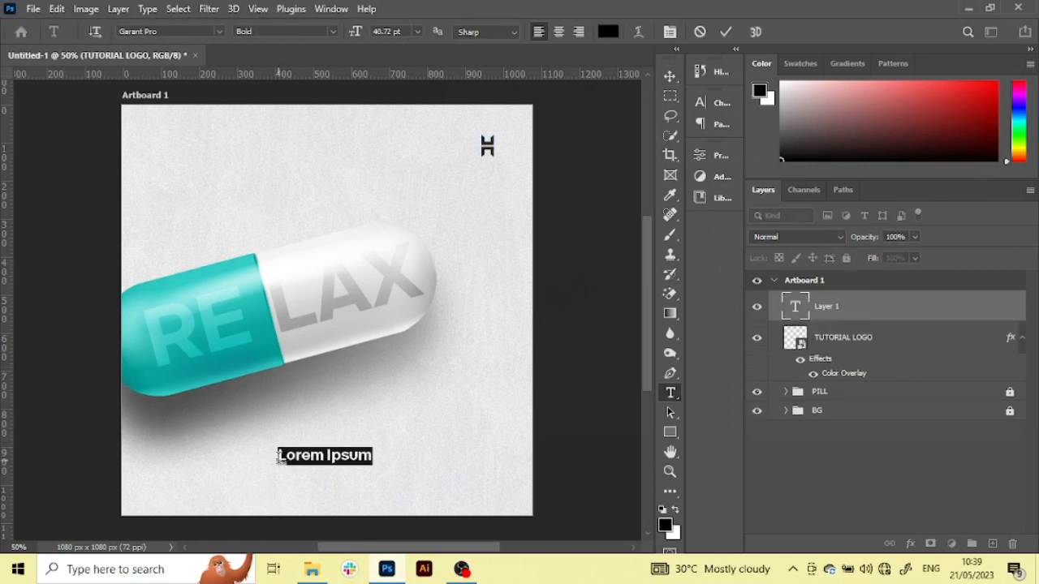
text(tHE)
key(ctrl+a)
key(Caps_Lock)
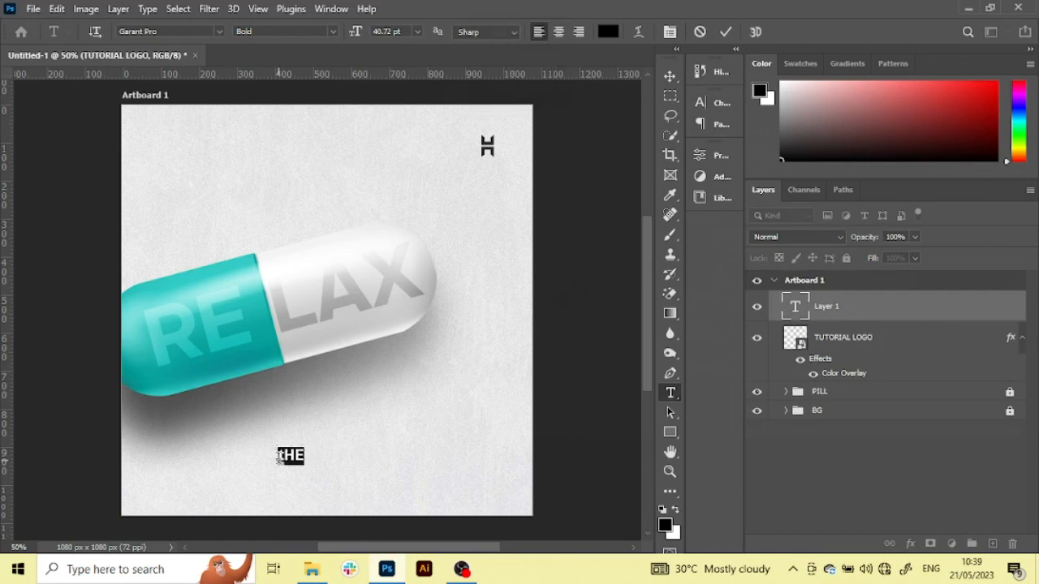
text(theshalom)
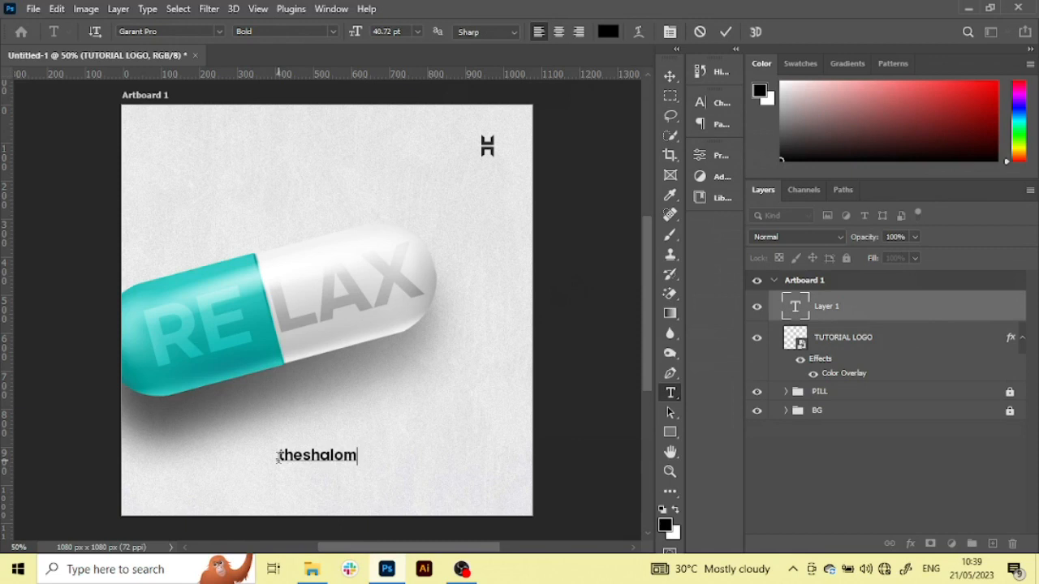
text(hub)
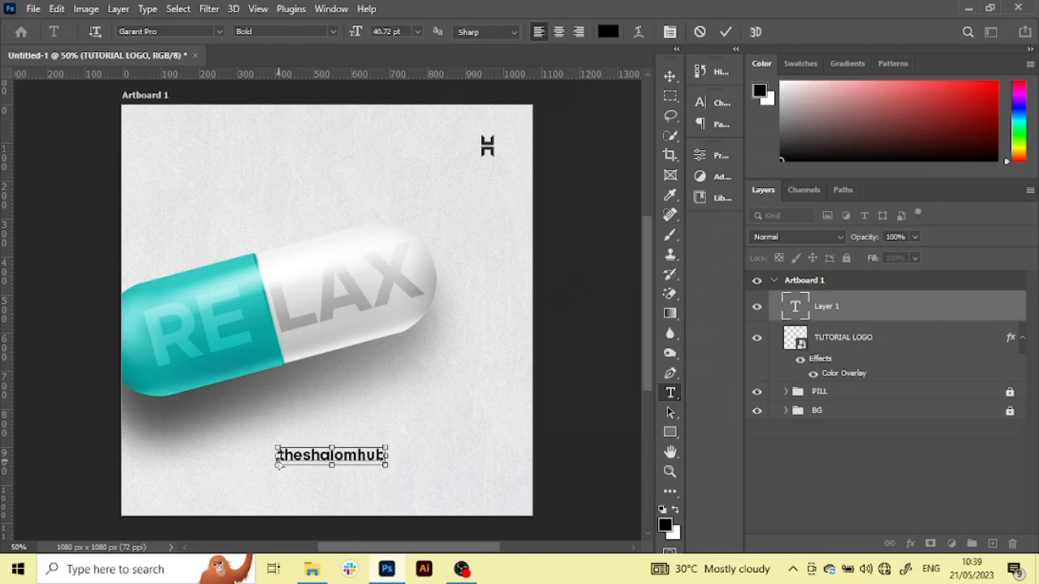
double_click(278, 456)
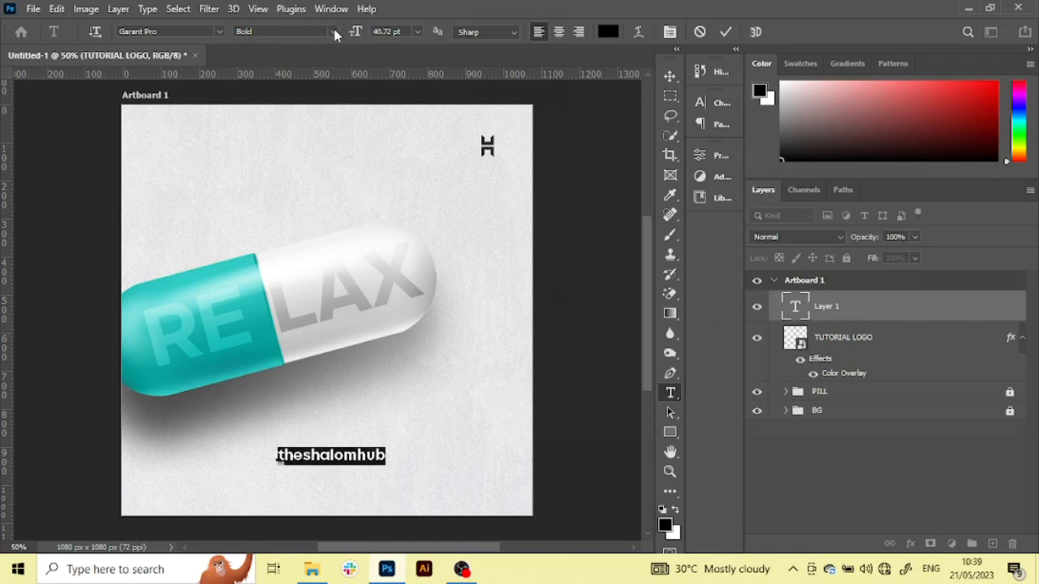
click(591, 219)
key(v)
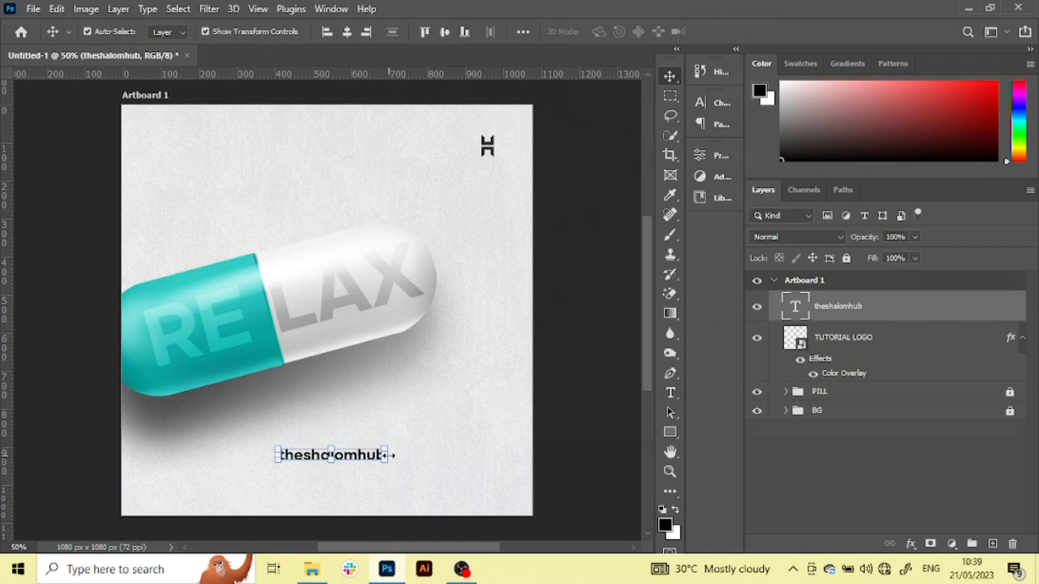
Scale the theshalomhub text to 34.14% and move it just beneath the logo near the artboard's upper-right corner
drag(391, 460, 495, 166)
key(ctrl+plus)
key(ctrl+plus)
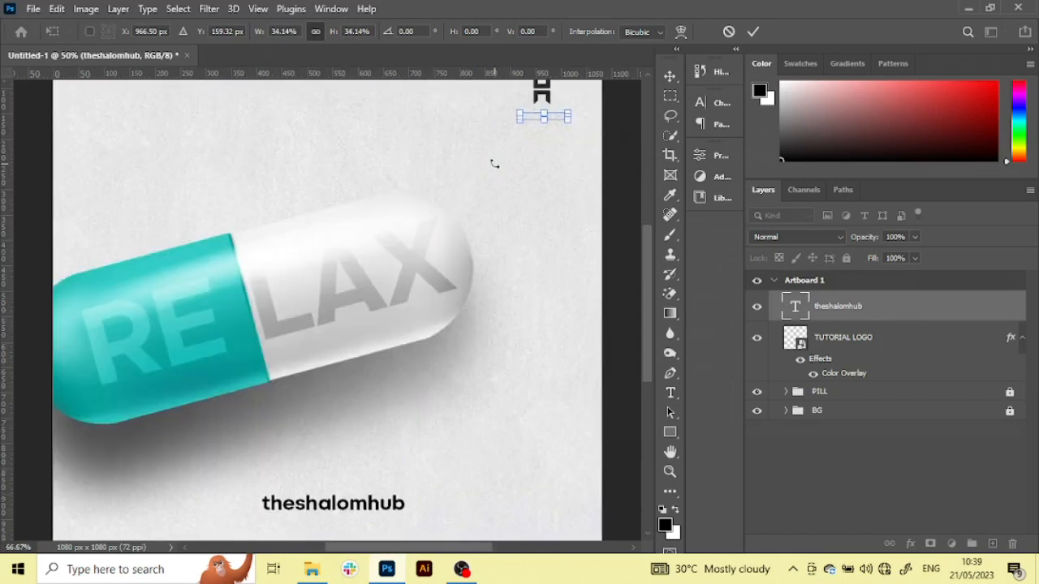
scroll(494, 164, up, 10)
scroll(494, 164, right, 5)
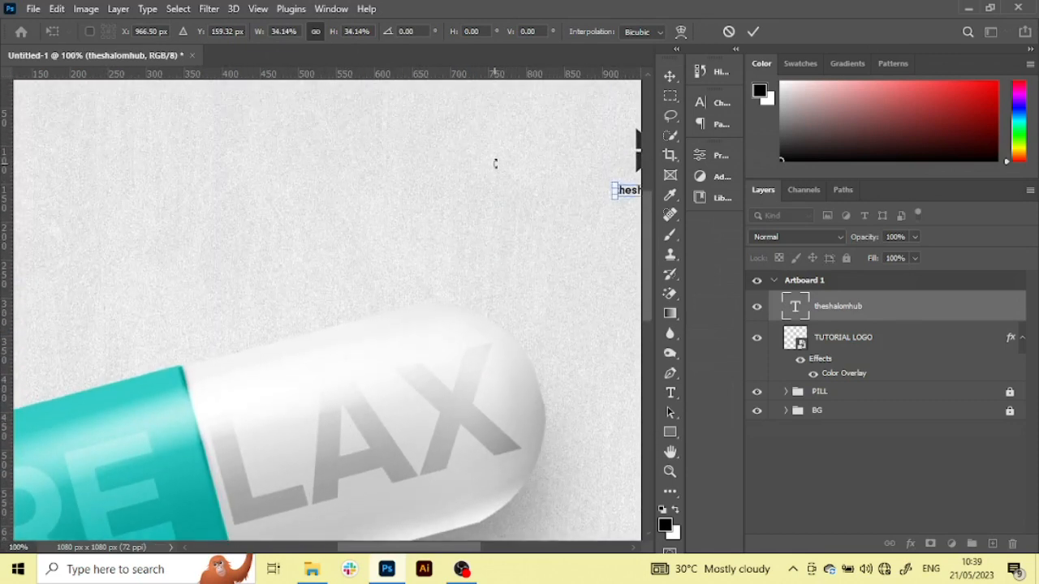
scroll(494, 164, right, 3)
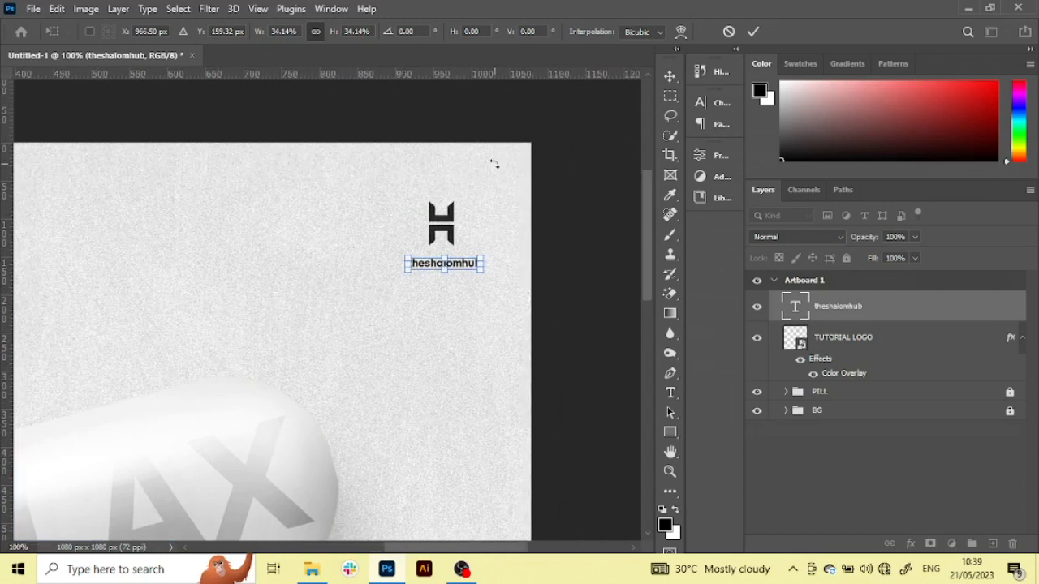
drag(469, 270, 461, 256)
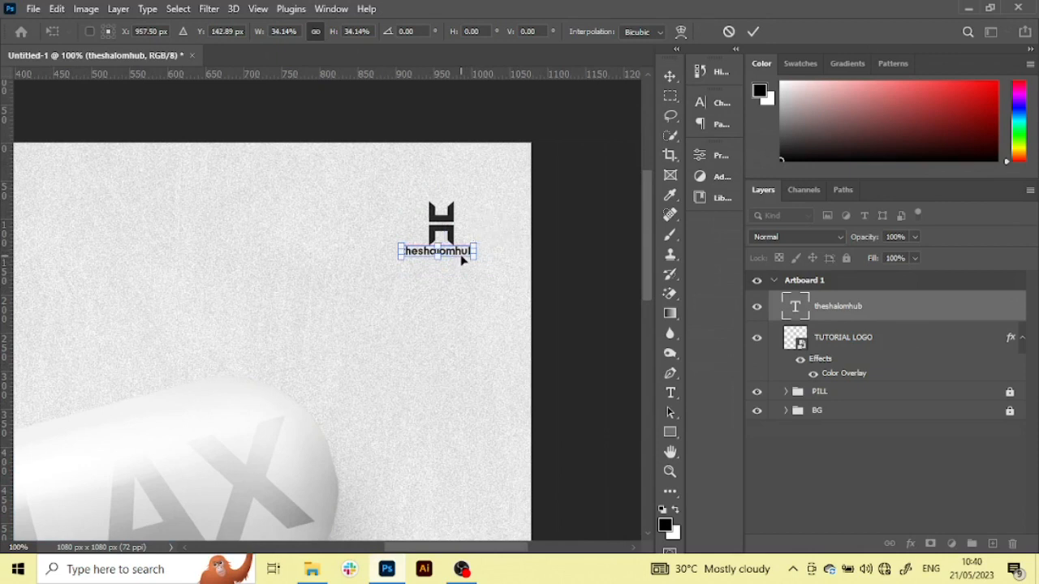
key(Down)
key(Down)
key(Down)
key(Down)
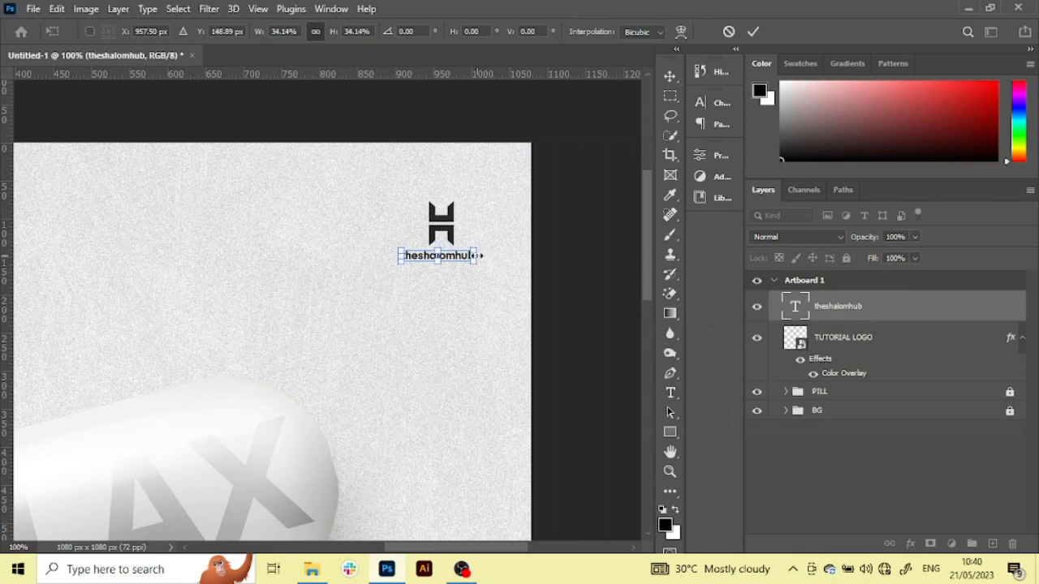
Shrink the theshalomhub text to 20.89% and centre it beneath the logo
drag(479, 256, 468, 254)
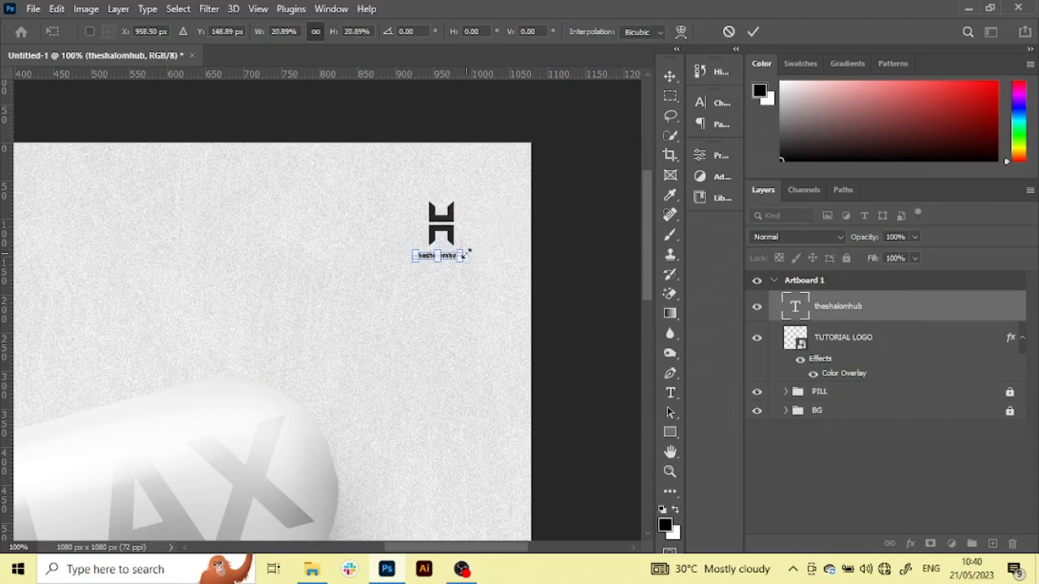
key(Return)
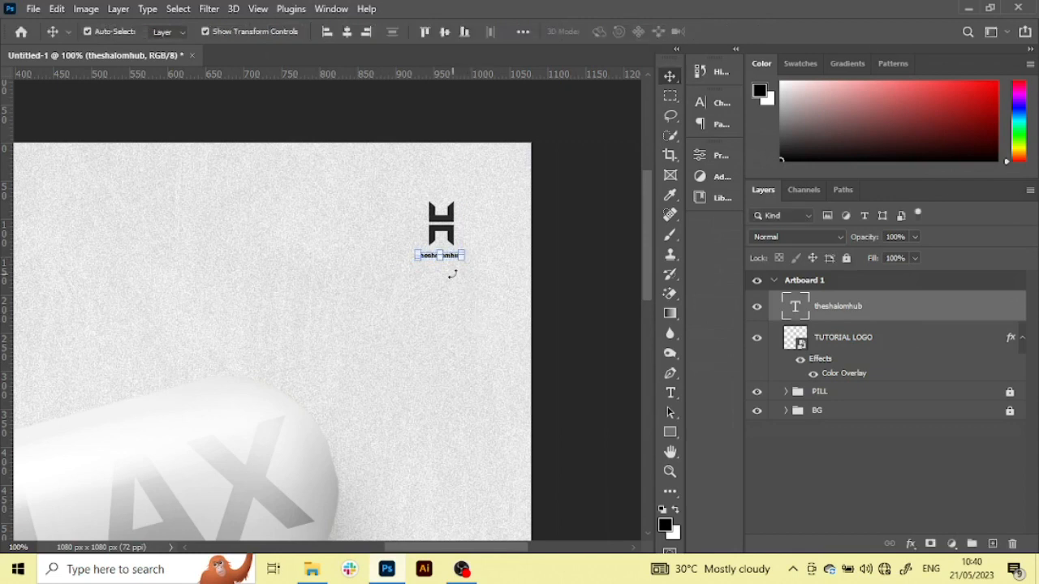
click(571, 273)
drag(448, 266, 446, 259)
click(583, 289)
Scale the theshalomhub text by a further 79.66%, keeping it centred under the logo
key(ctrl+plus)
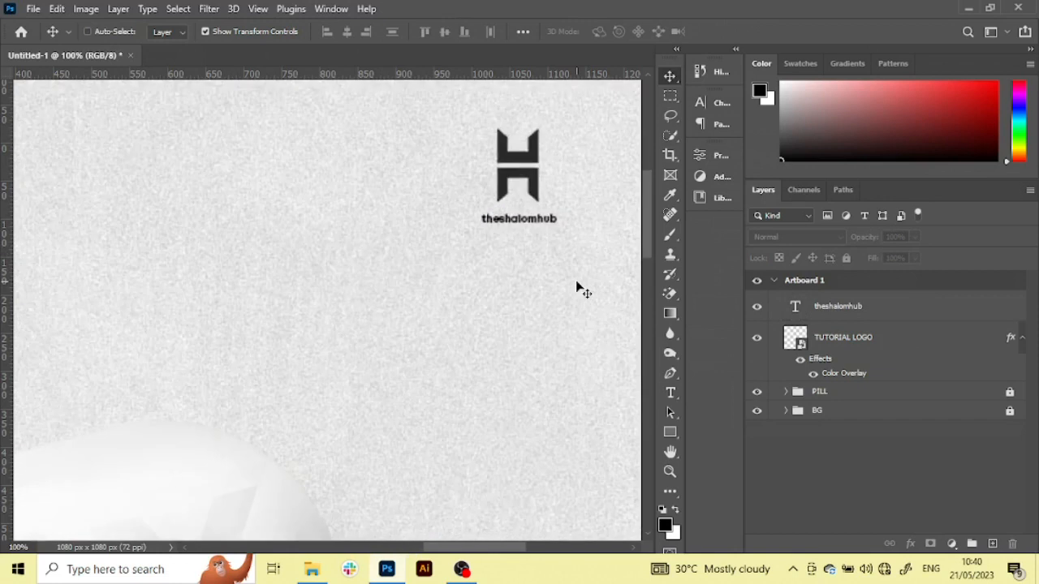
scroll(576, 283, right, 3)
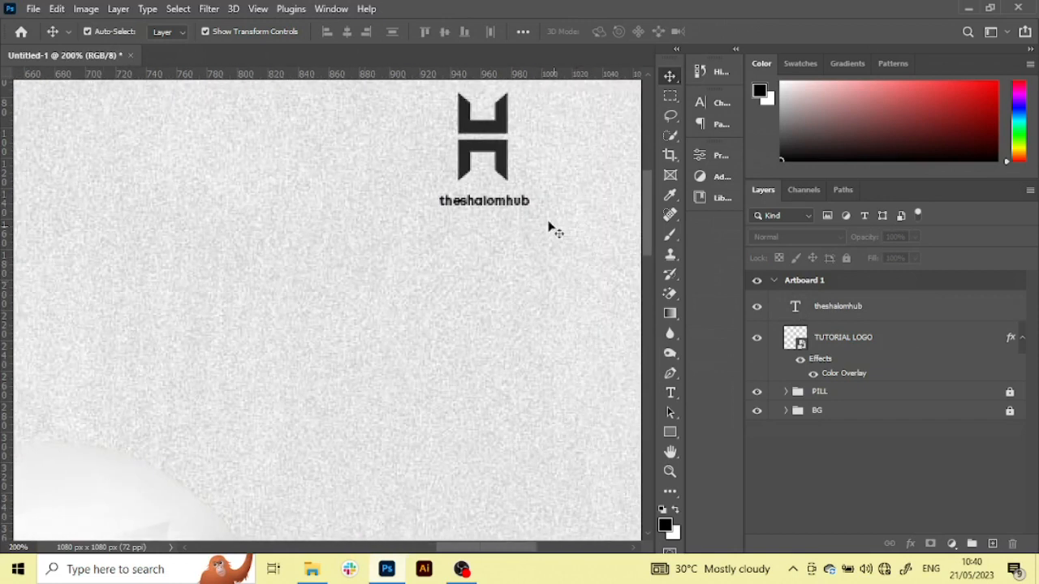
click(518, 203)
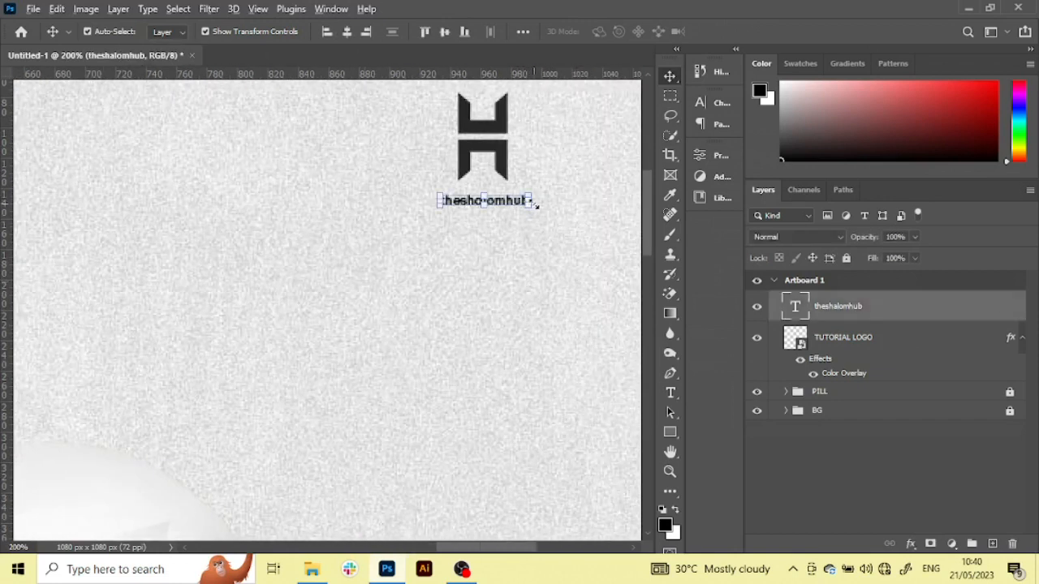
drag(534, 201, 526, 196)
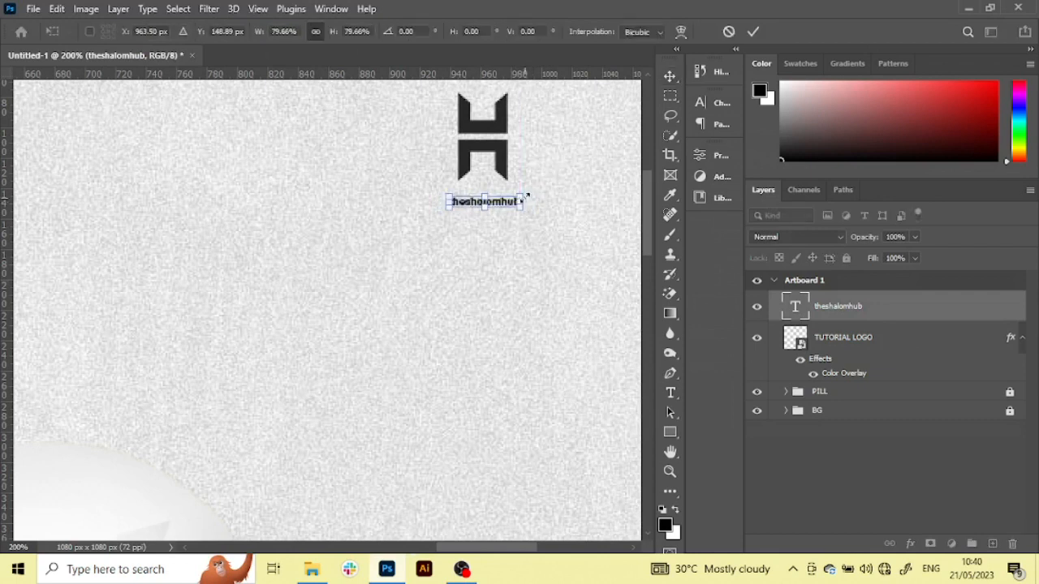
key(Return)
key(ctrl+minus)
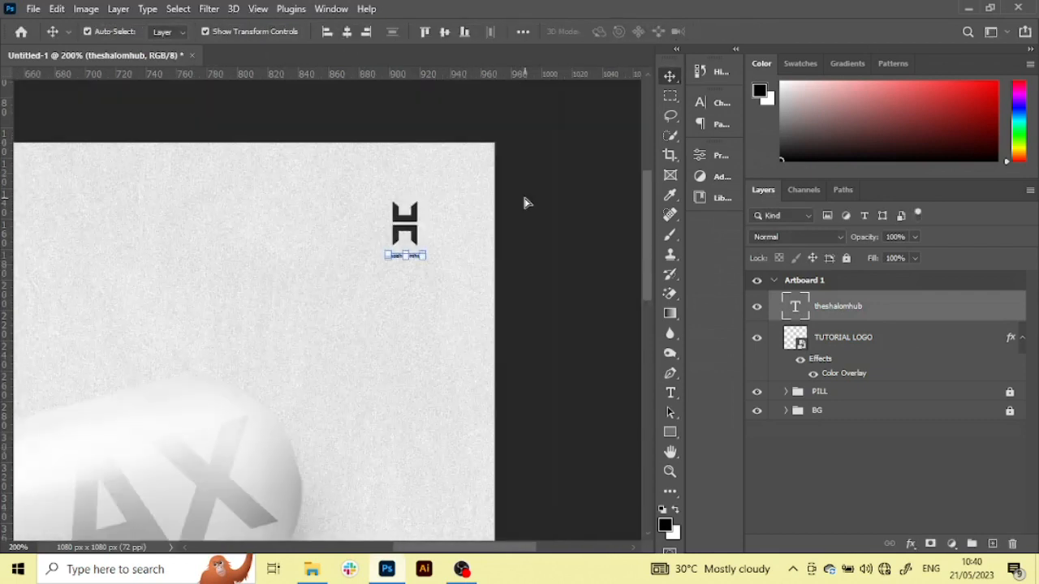
key(ctrl+minus)
key(ctrl+minus)
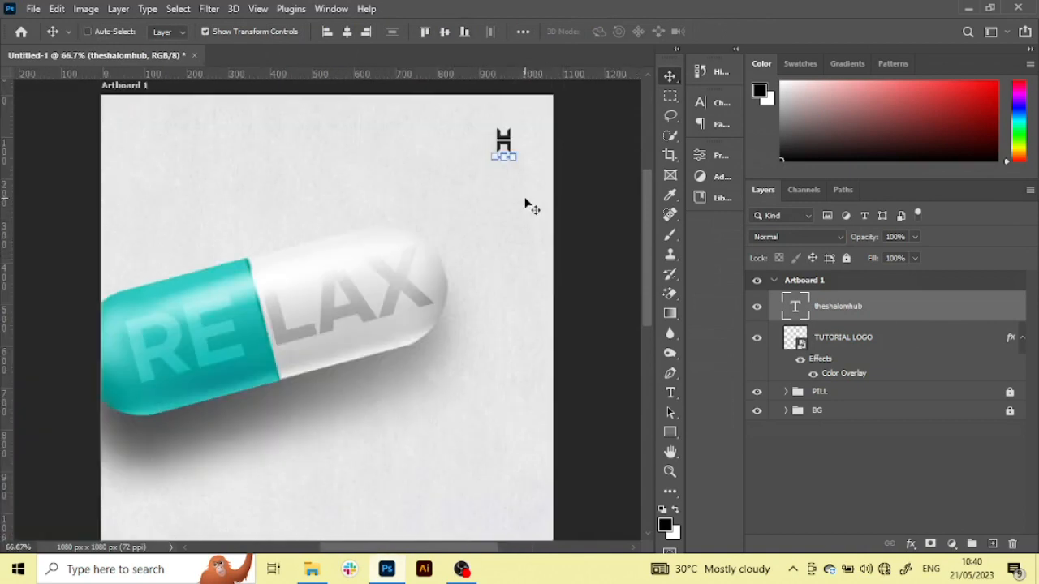
ctrl+click(596, 311)
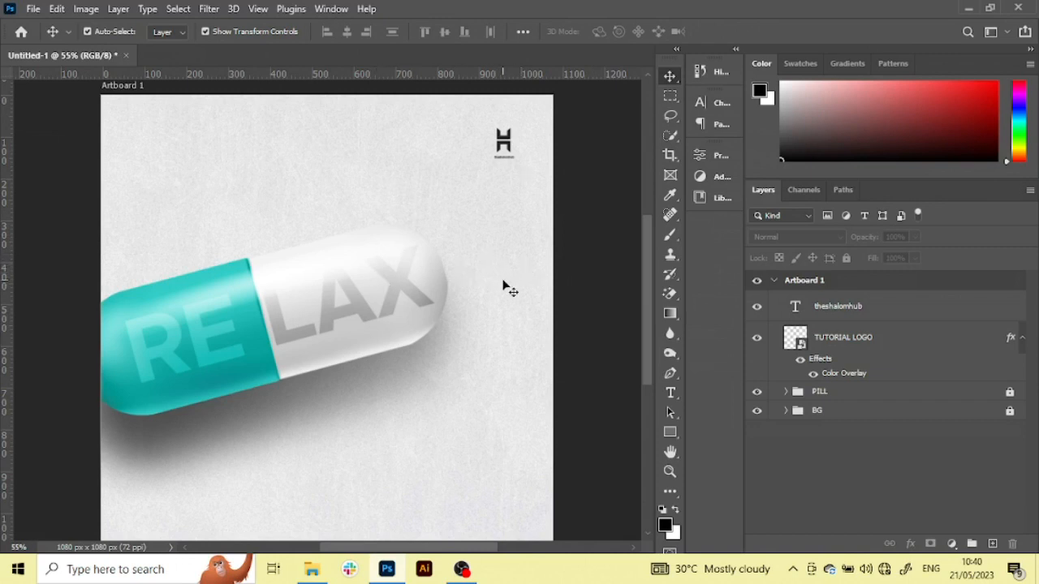
scroll(503, 286, down, 1)
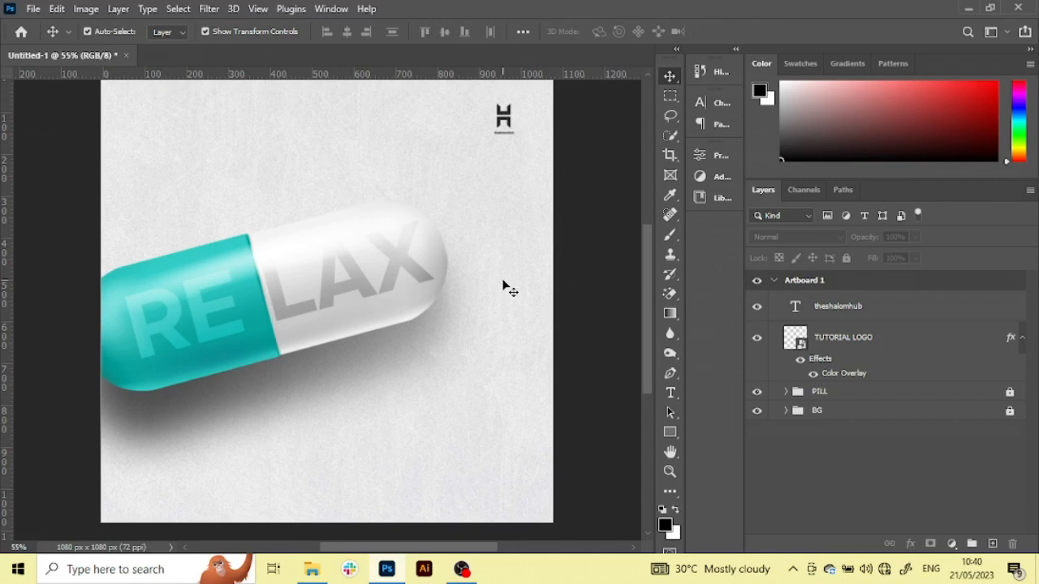
scroll(504, 286, up, 1)
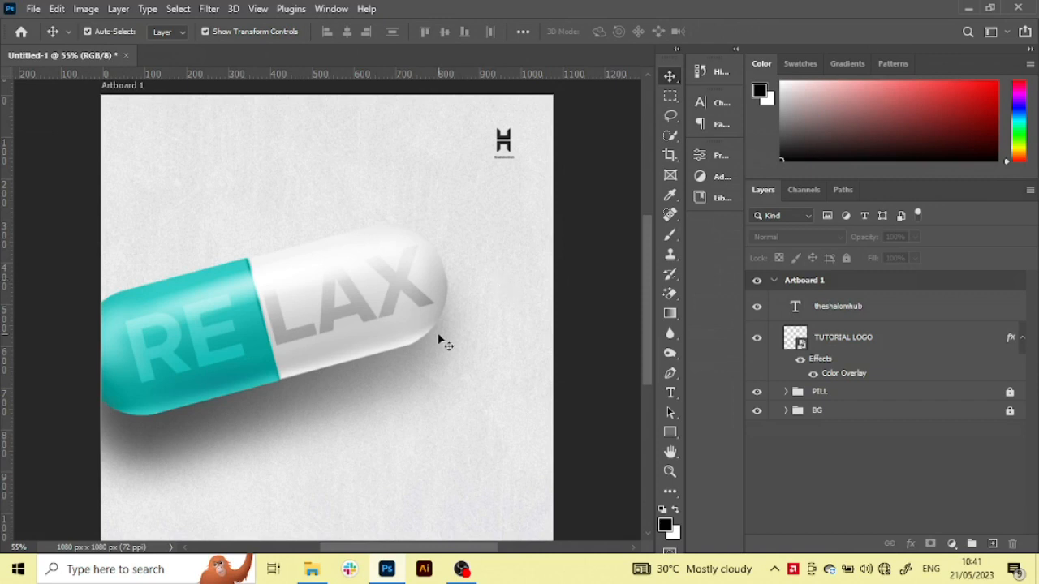
scroll(443, 344, down, 1)
click(313, 570)
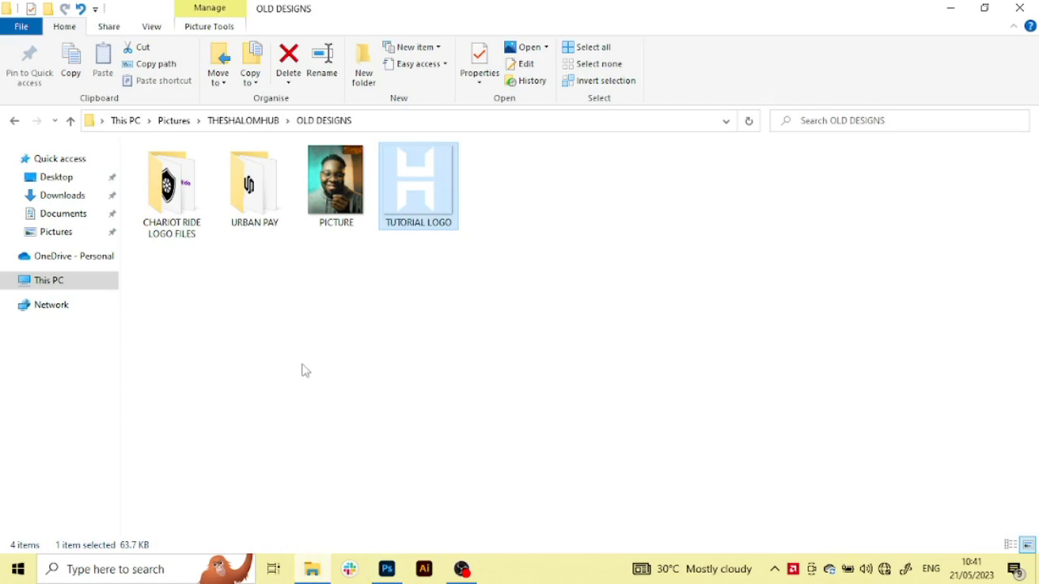
click(87, 237)
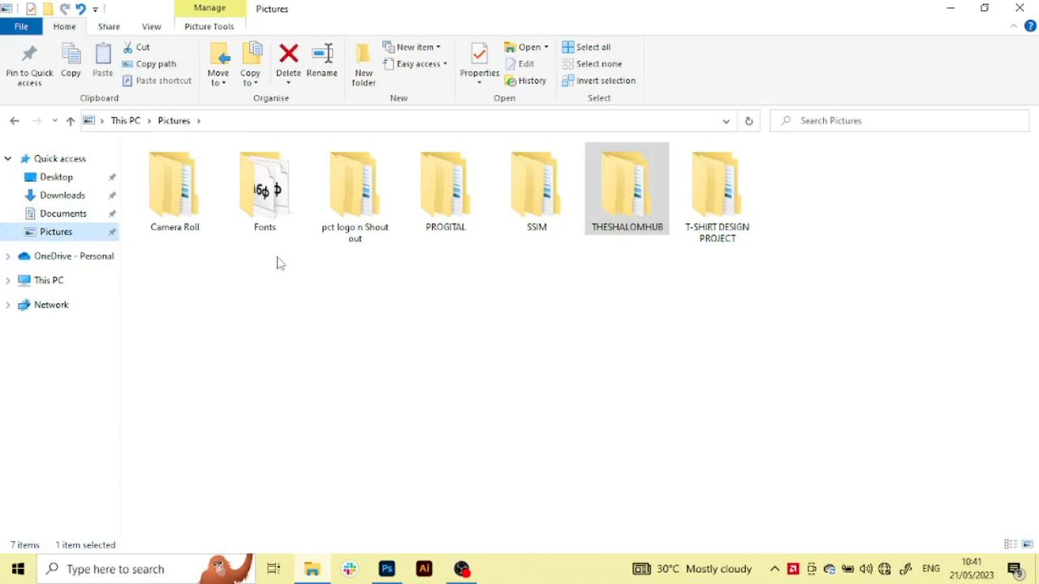
mouse_move(547, 240)
click(388, 570)
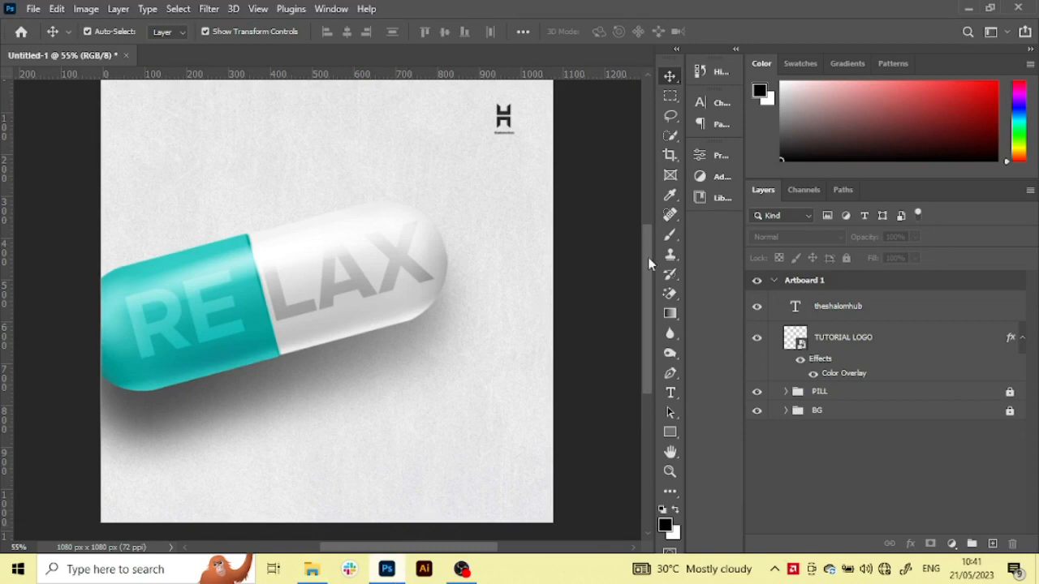
Switch to File Explorer, open the COPY text file from Documents, and copy its whole chill pill sentence
click(312, 569)
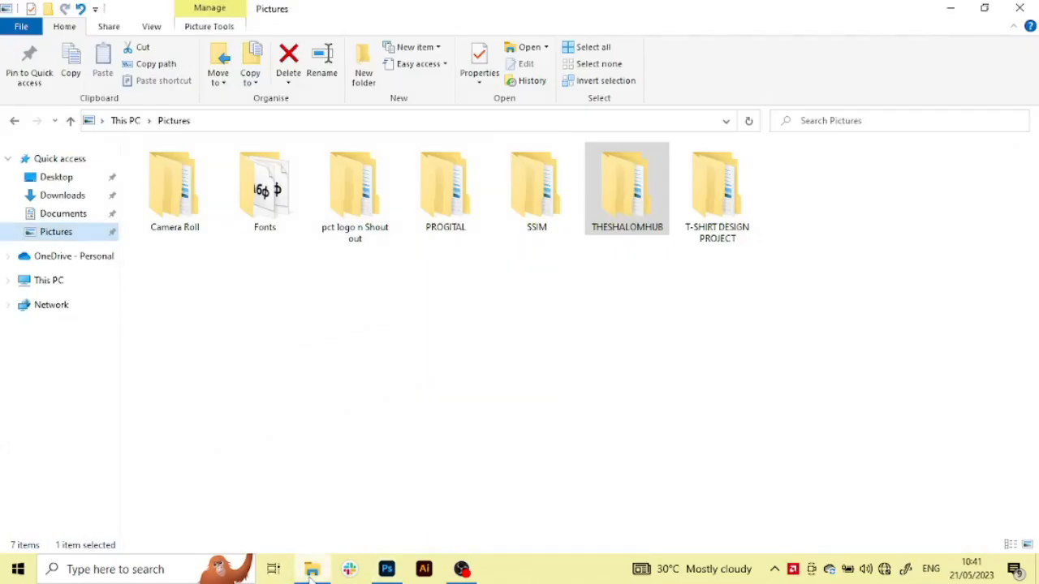
click(86, 215)
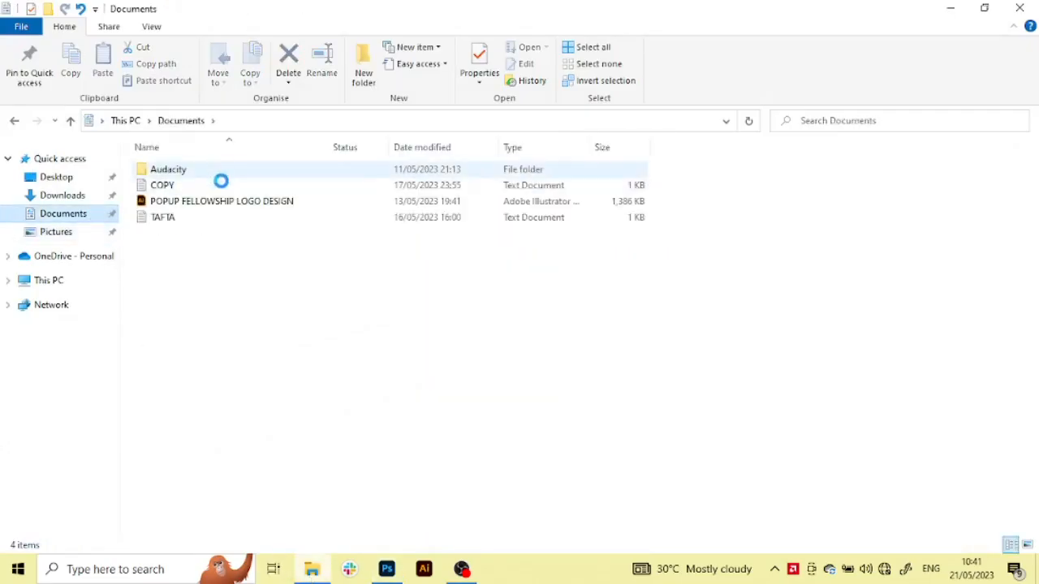
double_click(275, 190)
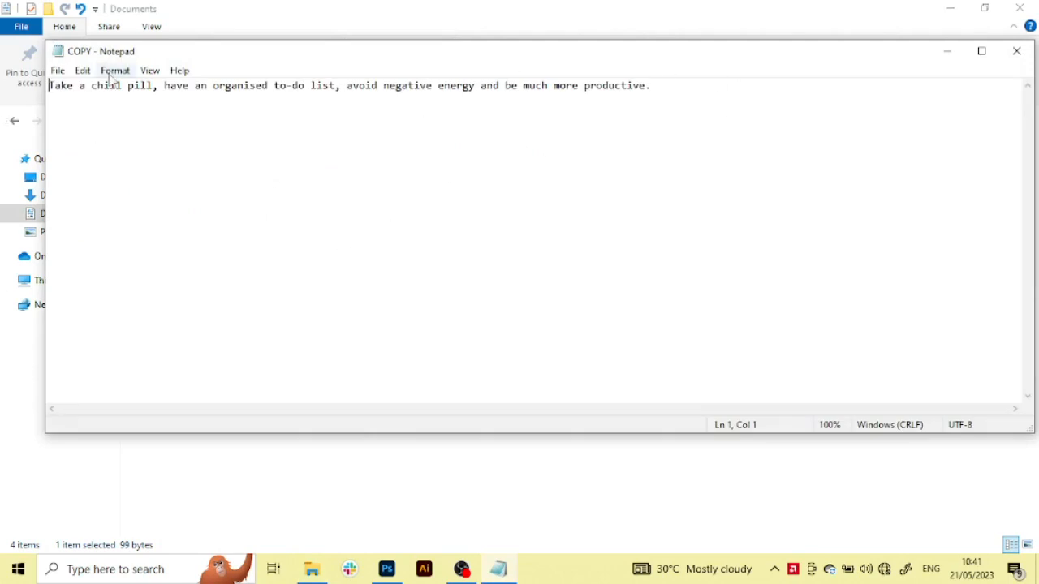
drag(49, 85, 696, 106)
key(ctrl+c)
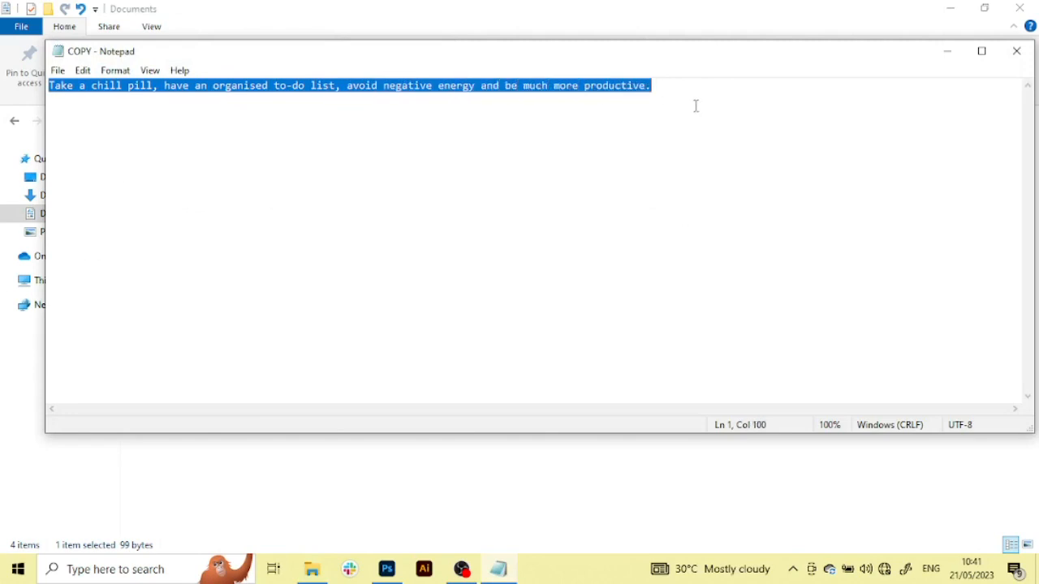
click(941, 53)
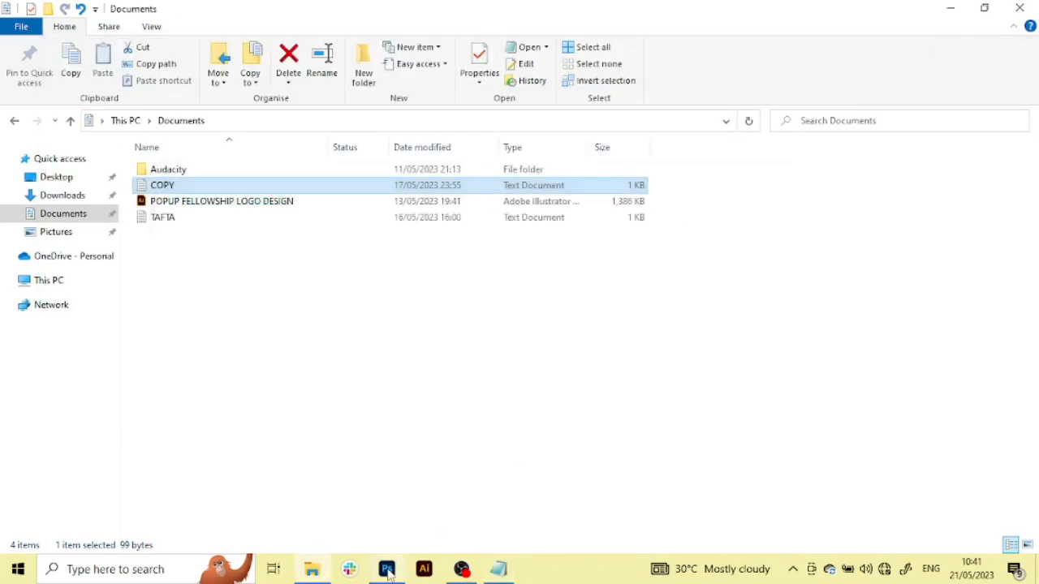
Switch back to Photoshop and paste the copied sentence into a new paragraph text box in the artboard's lower-right area
click(387, 568)
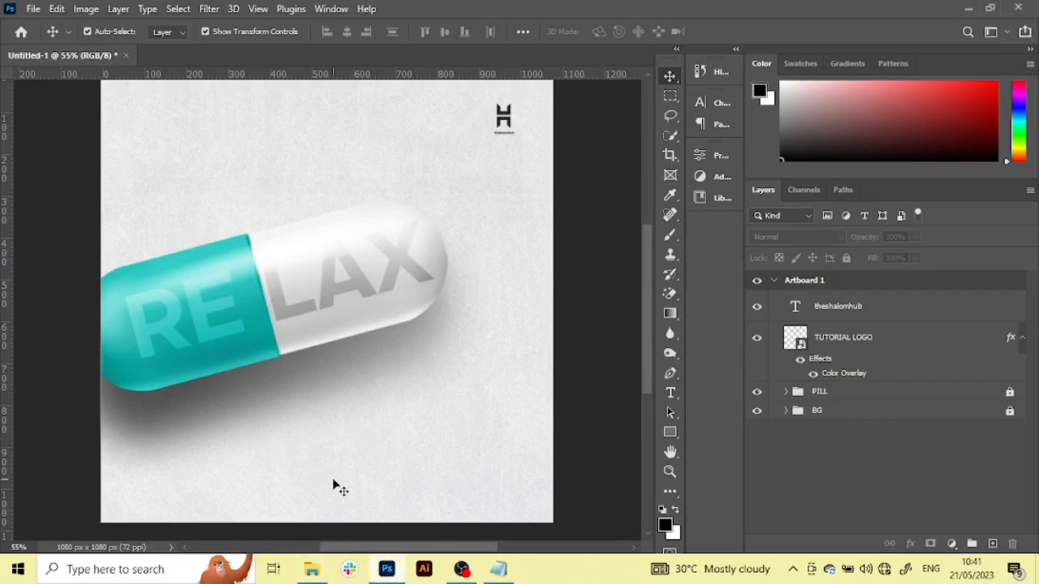
key(t)
click(277, 453)
key(Escape)
key(Delete)
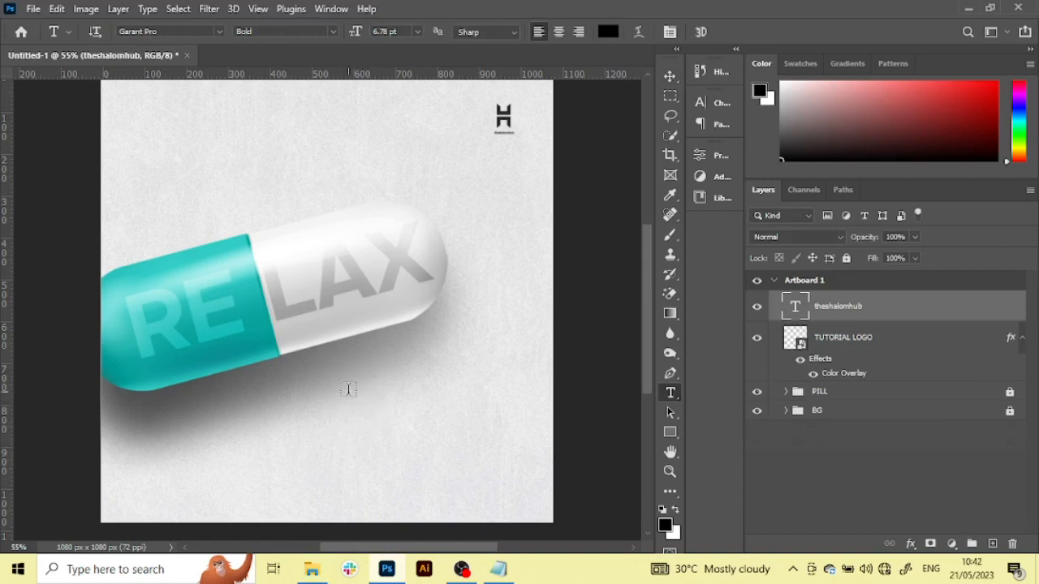
mouse_move(347, 385)
mouse_down()
mouse_move(448, 456)
mouse_move(528, 492)
mouse_move(523, 504)
mouse_up()
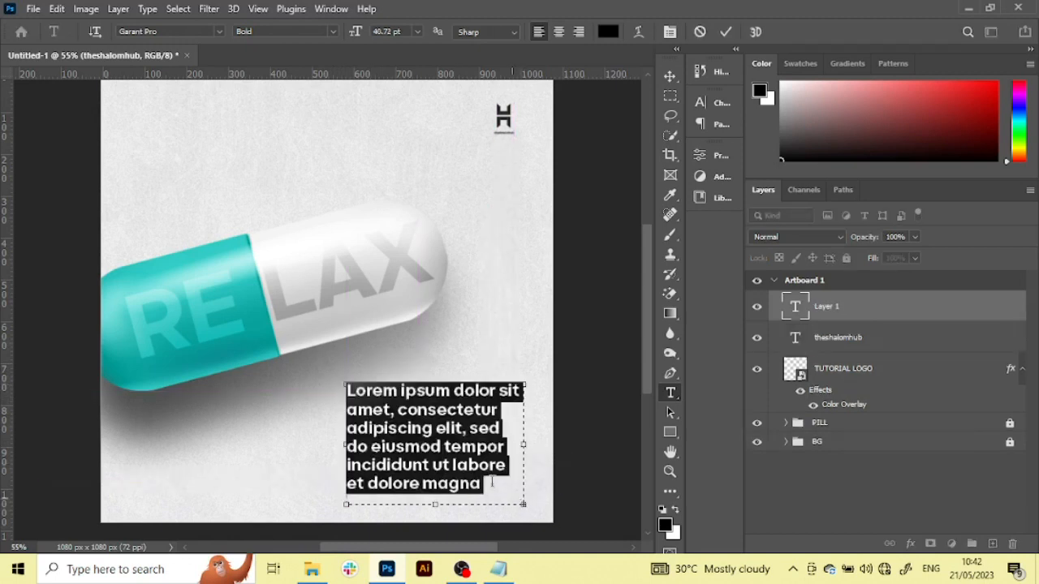
key(ctrl+v)
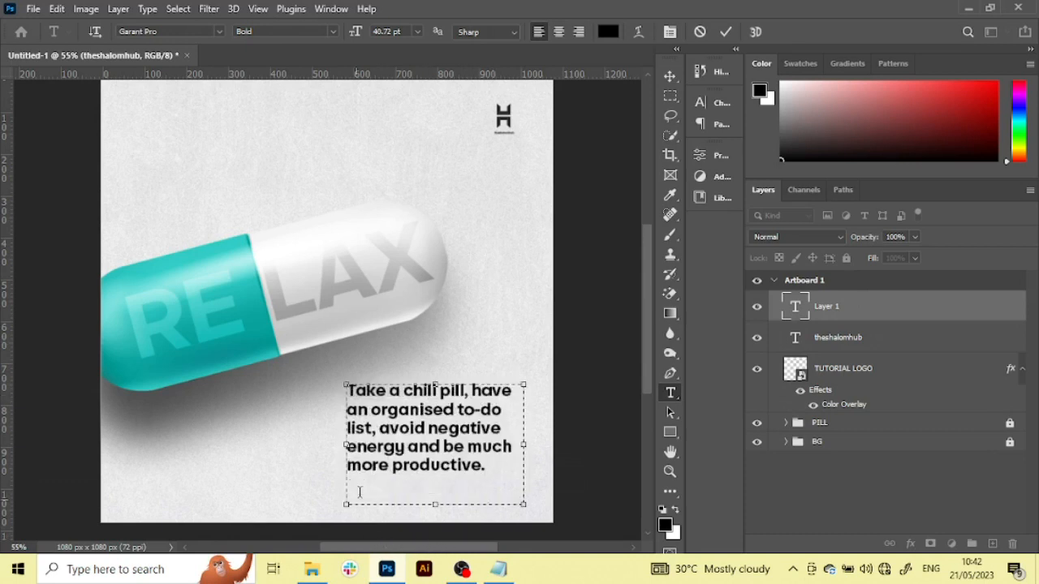
click(299, 536)
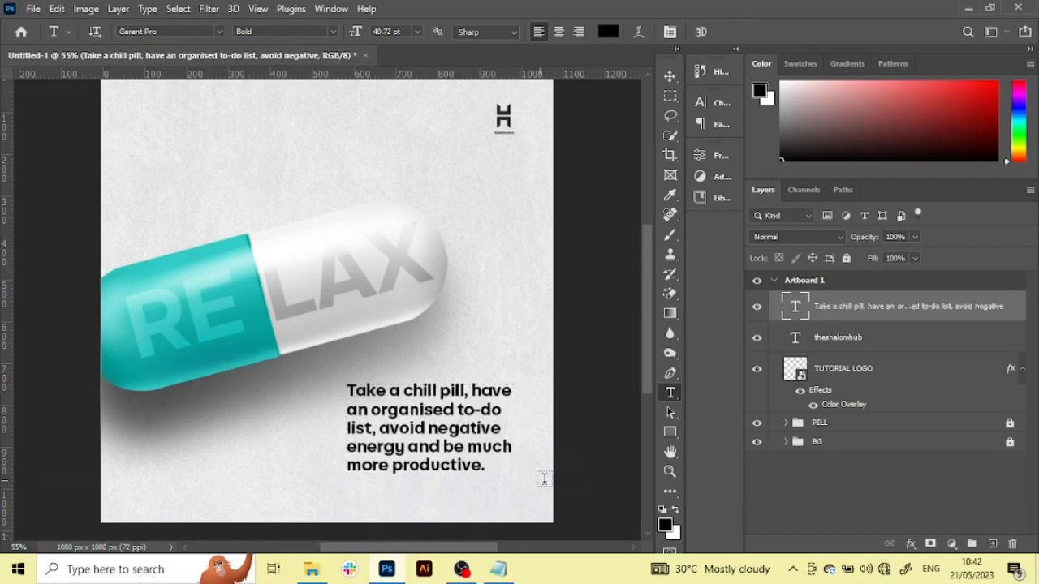
Move the chill pill paragraph slightly up and right so that it aligns with the logo text's right edge
key(v)
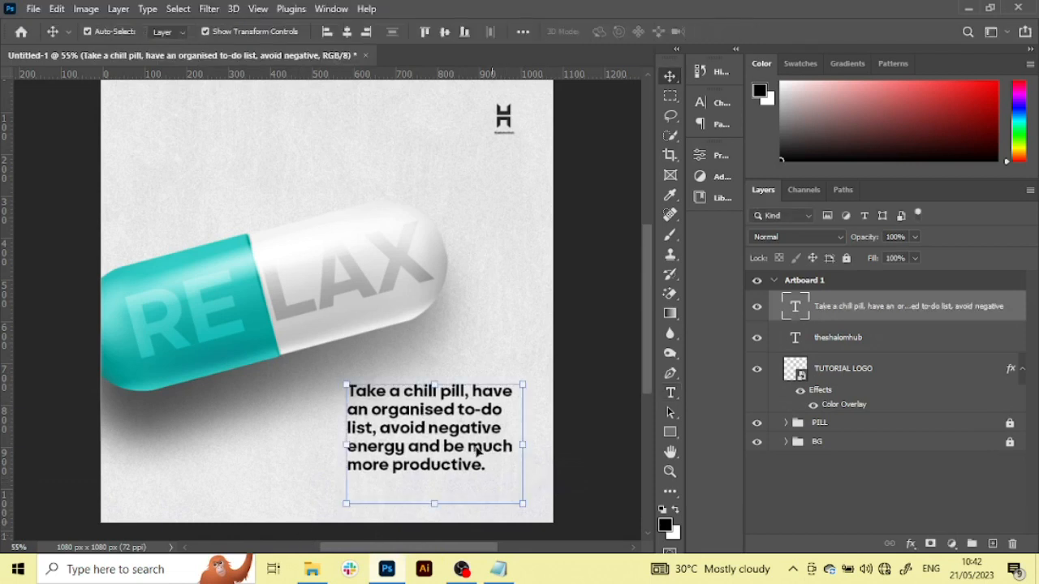
drag(427, 418, 429, 404)
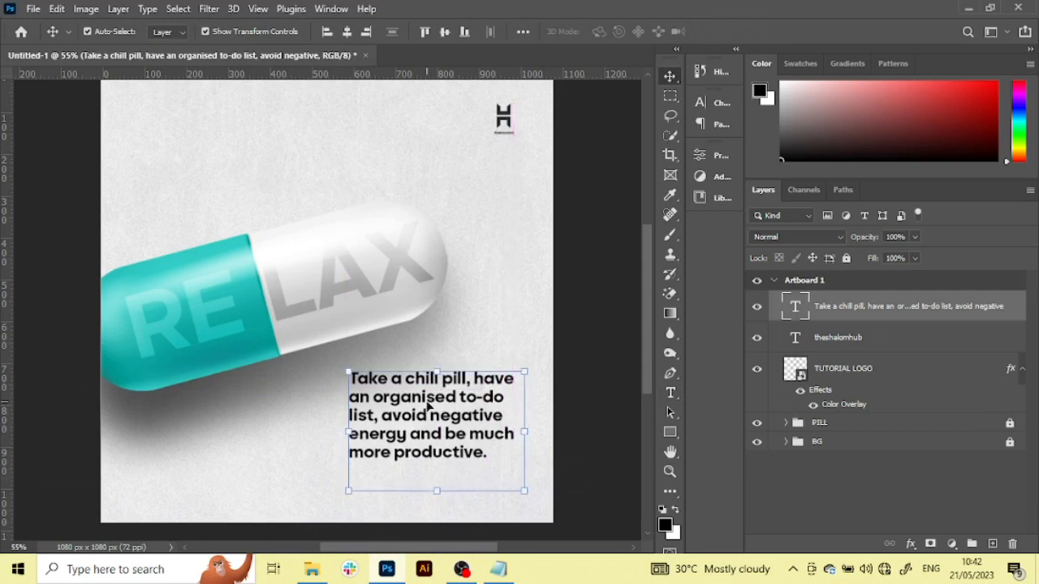
click(617, 463)
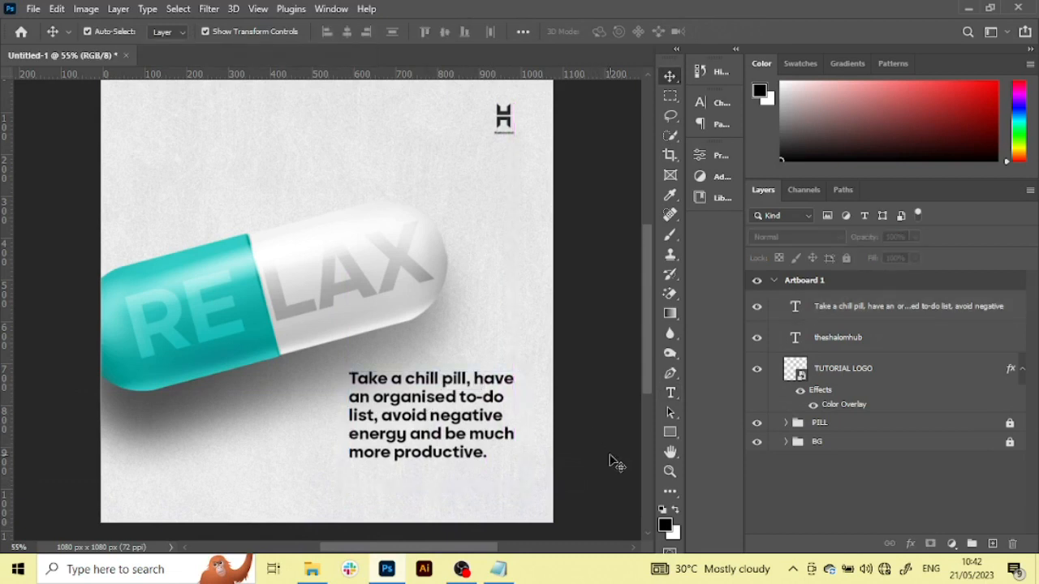
Open the recent file CHILL PILL.psd, hide its Layer 5, and copy the SOCIALS (merged) layer
scroll(617, 463, up, 1)
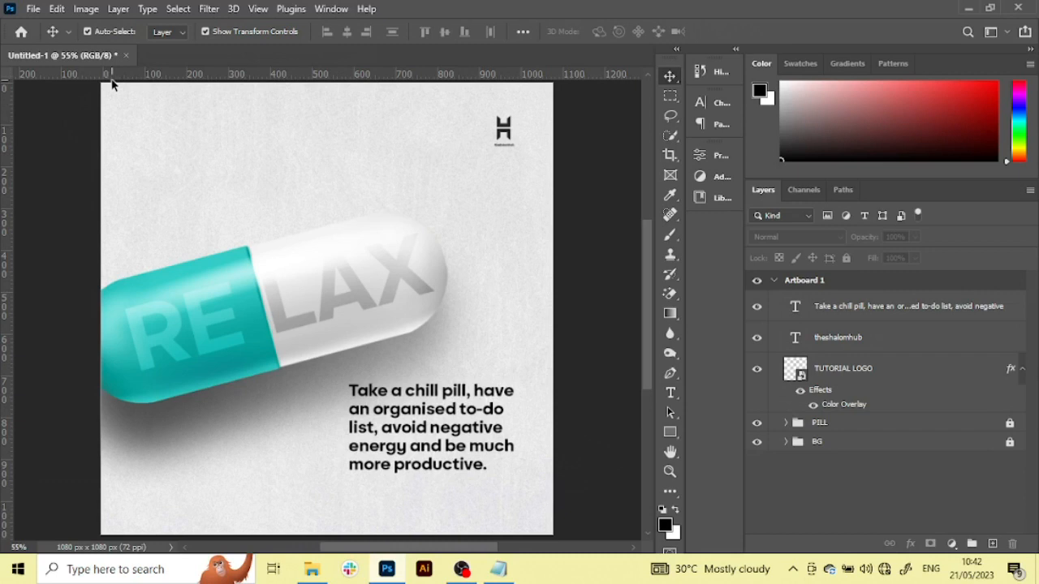
click(33, 10)
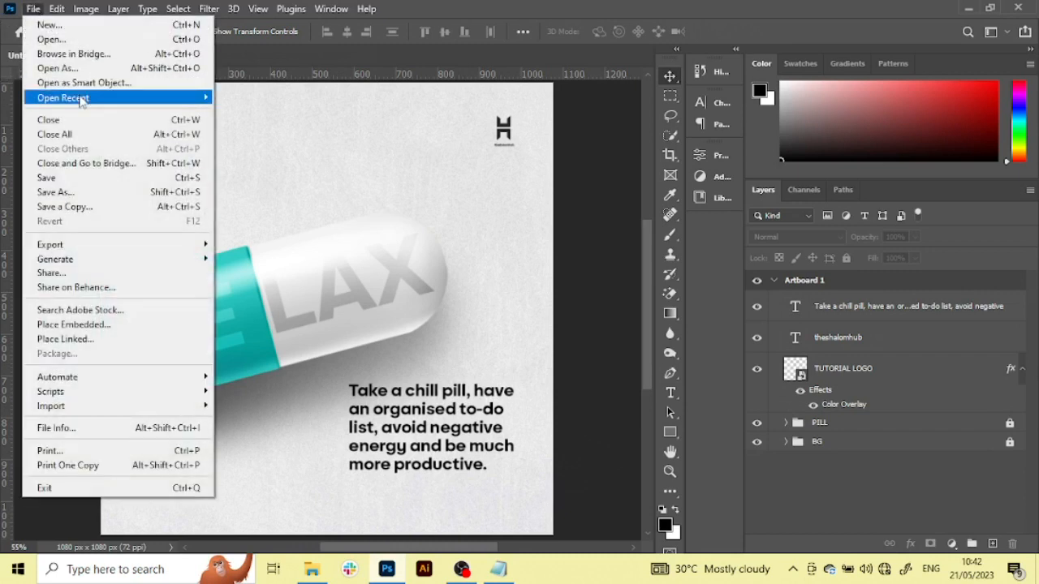
mouse_move(81, 97)
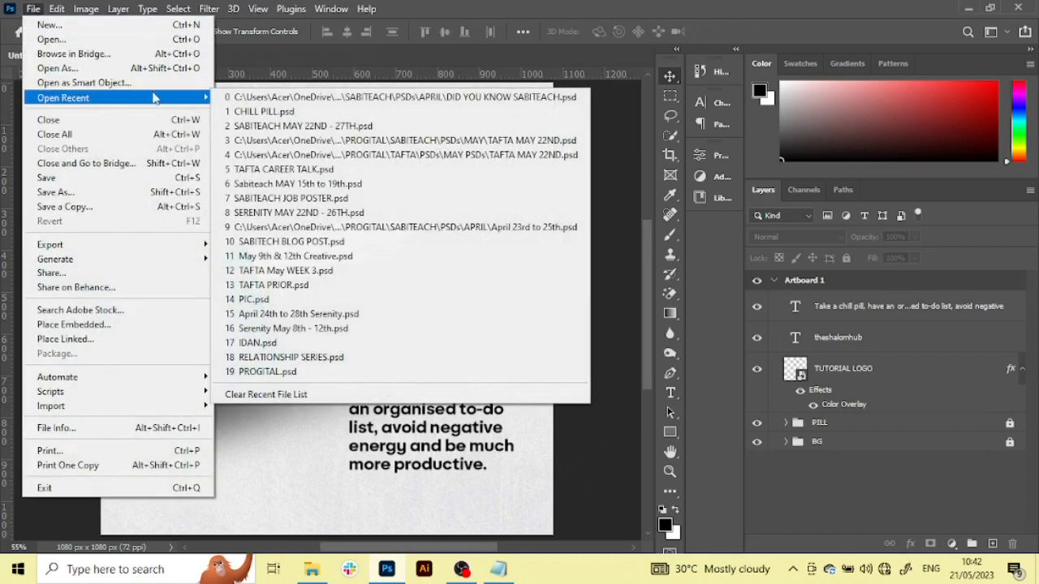
click(371, 113)
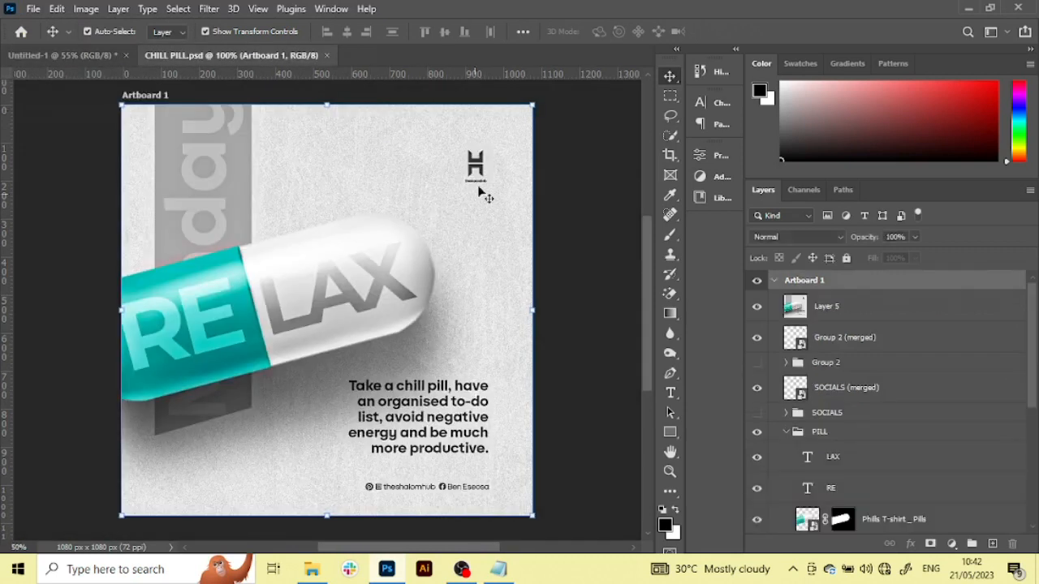
click(756, 308)
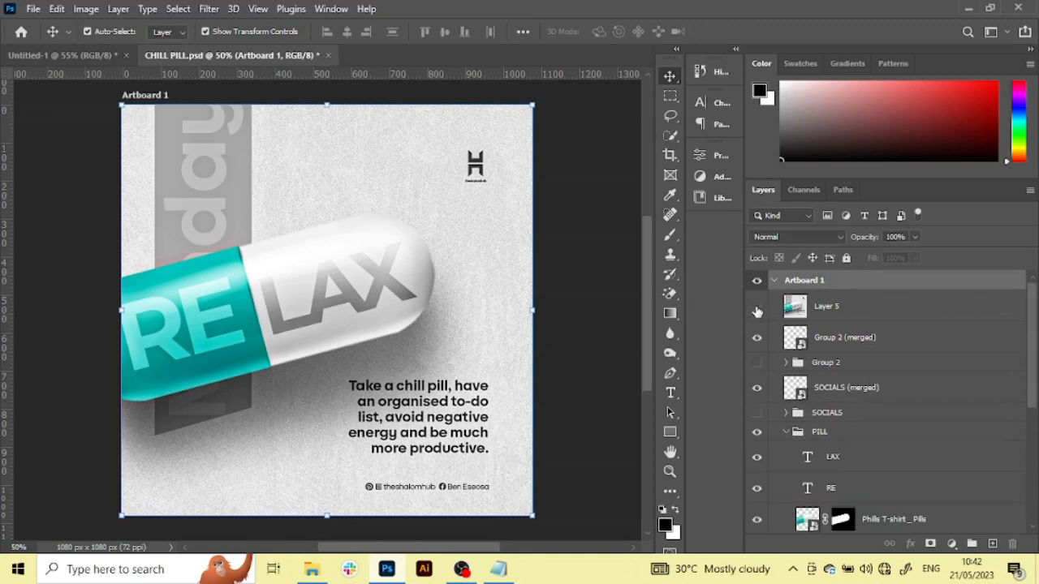
click(409, 492)
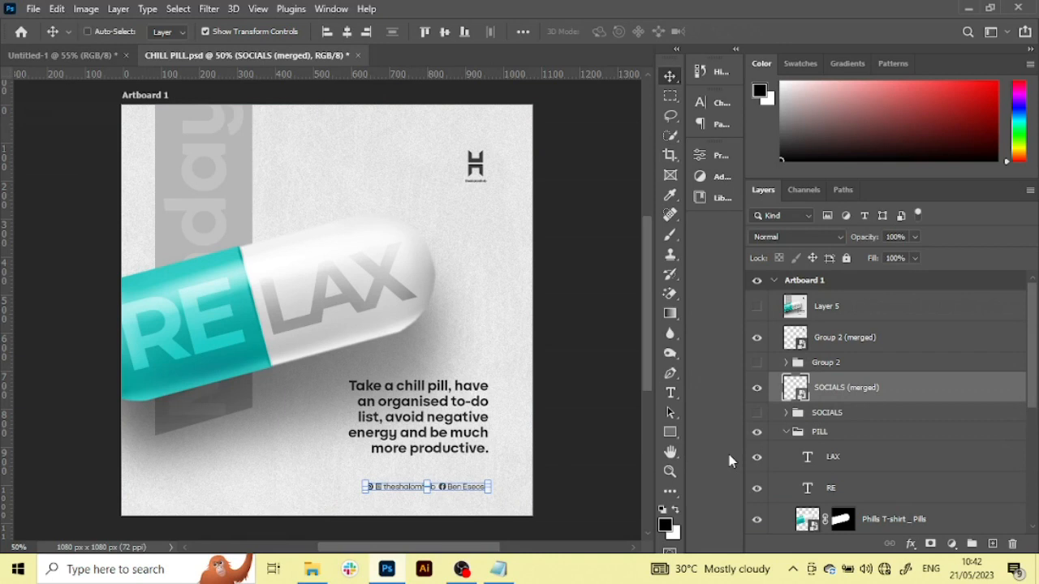
Close CHILL PILL.psd without saving and paste the copied SOCIALS (merged) layer into the untitled design
click(357, 55)
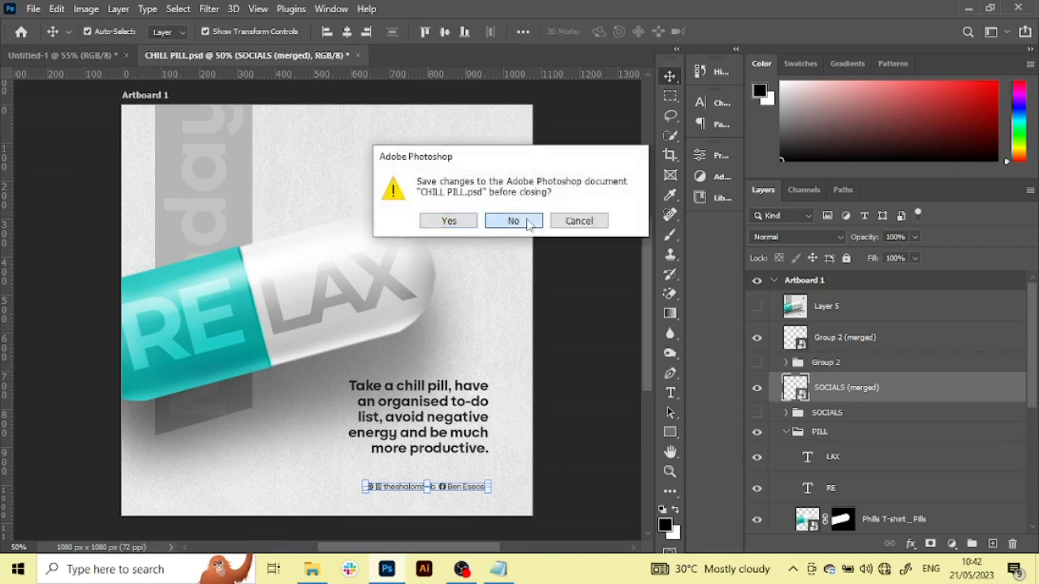
click(516, 222)
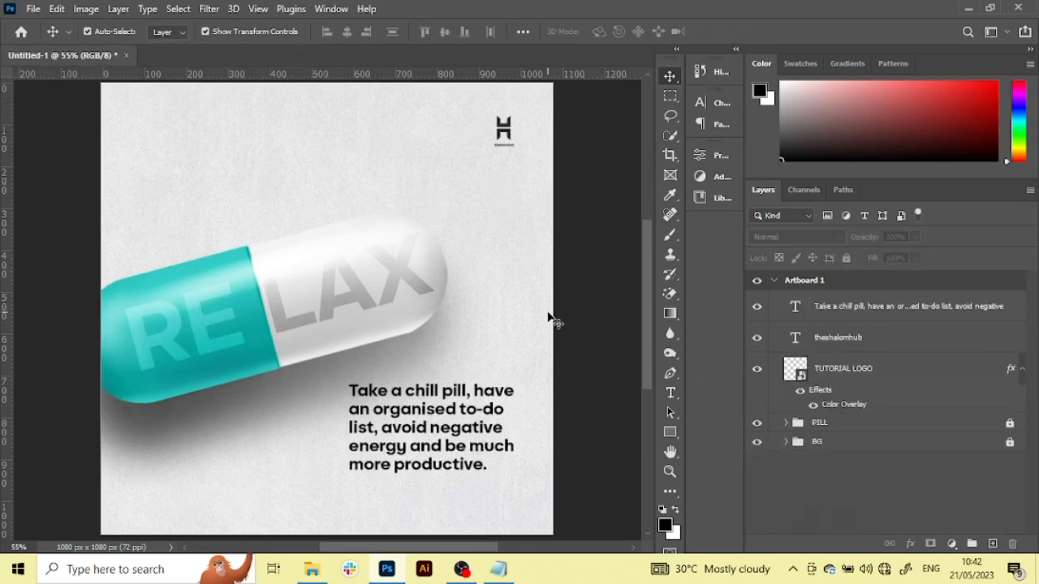
scroll(548, 318, down, 1)
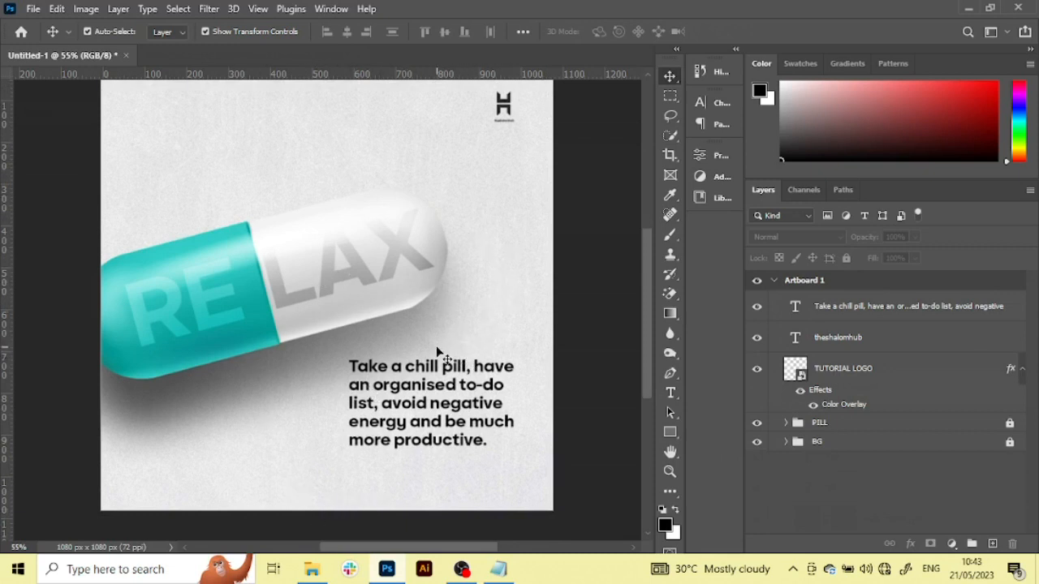
key(ctrl+shift+alt+e)
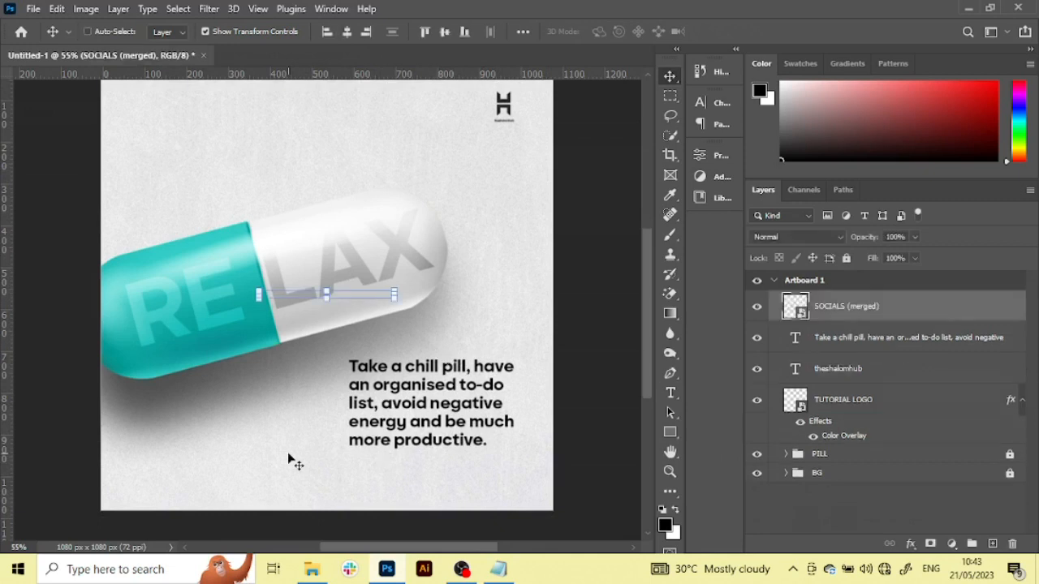
Move the SOCIALS (merged) layer directly below the chill pill paragraph, aligned with the paragraph's left edge
drag(360, 292, 441, 398)
click(616, 233)
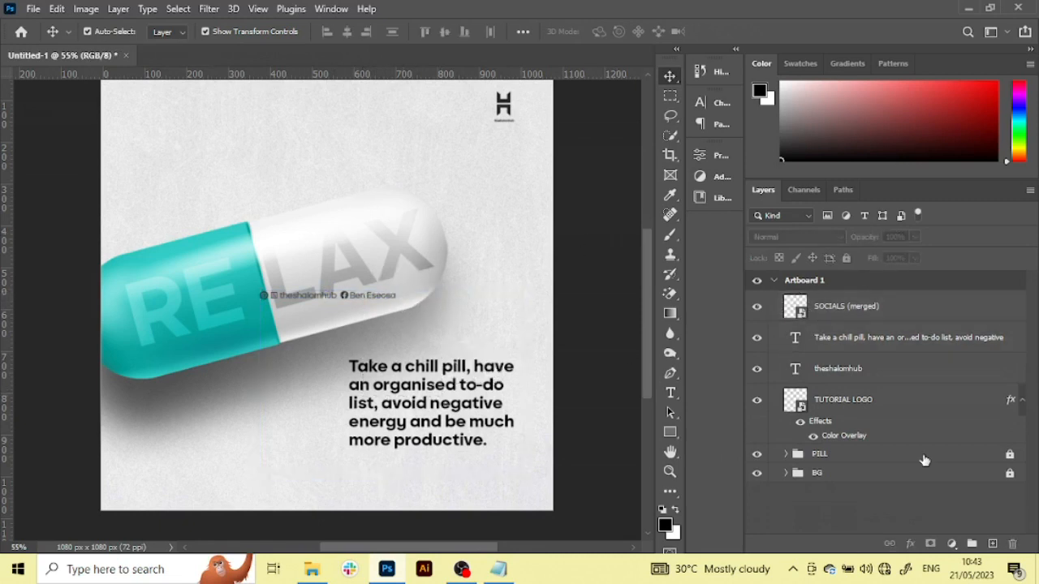
click(759, 457)
click(757, 455)
click(873, 317)
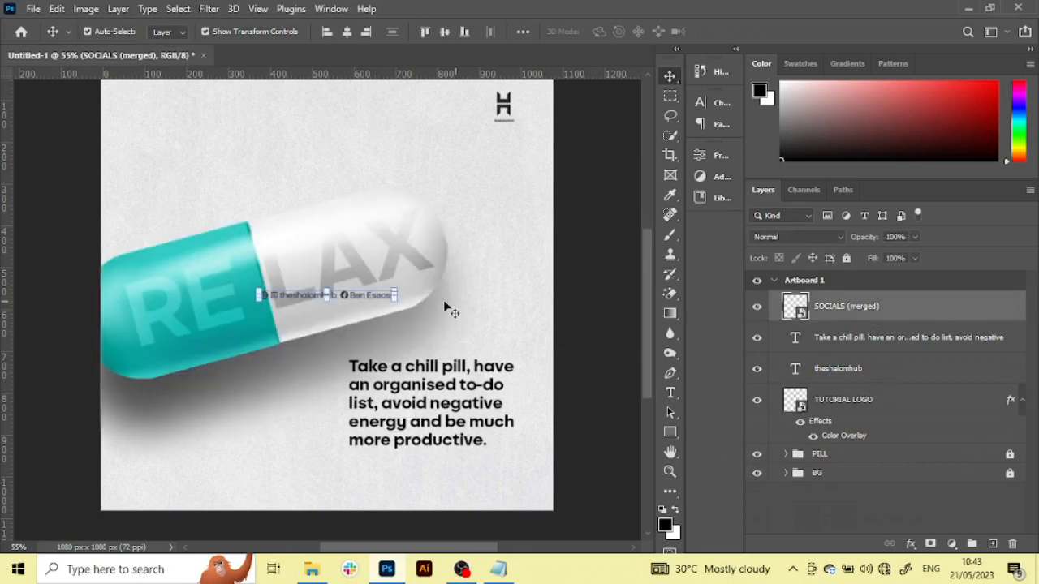
click(401, 289)
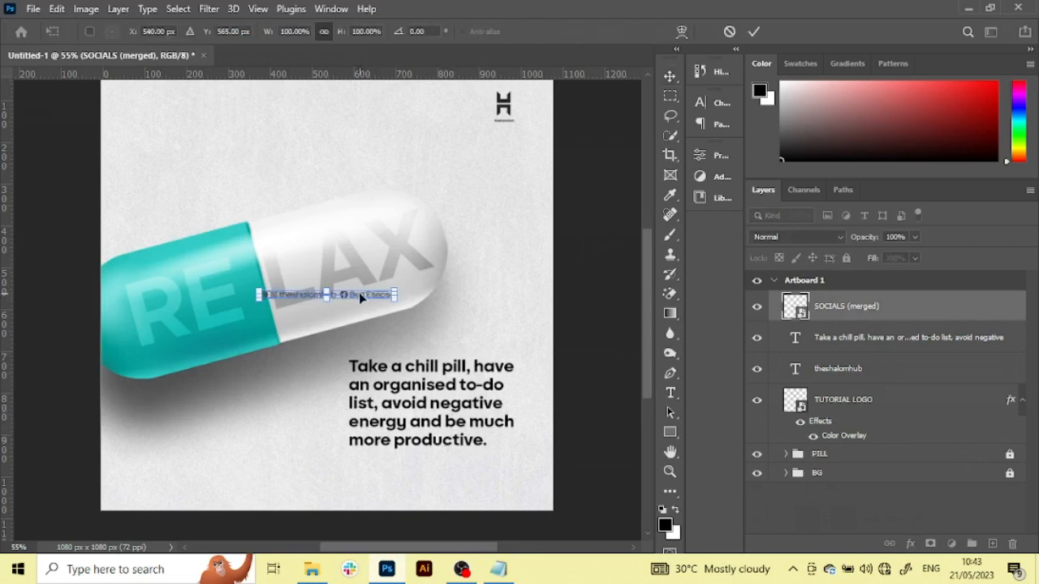
drag(360, 297, 451, 462)
key(Return)
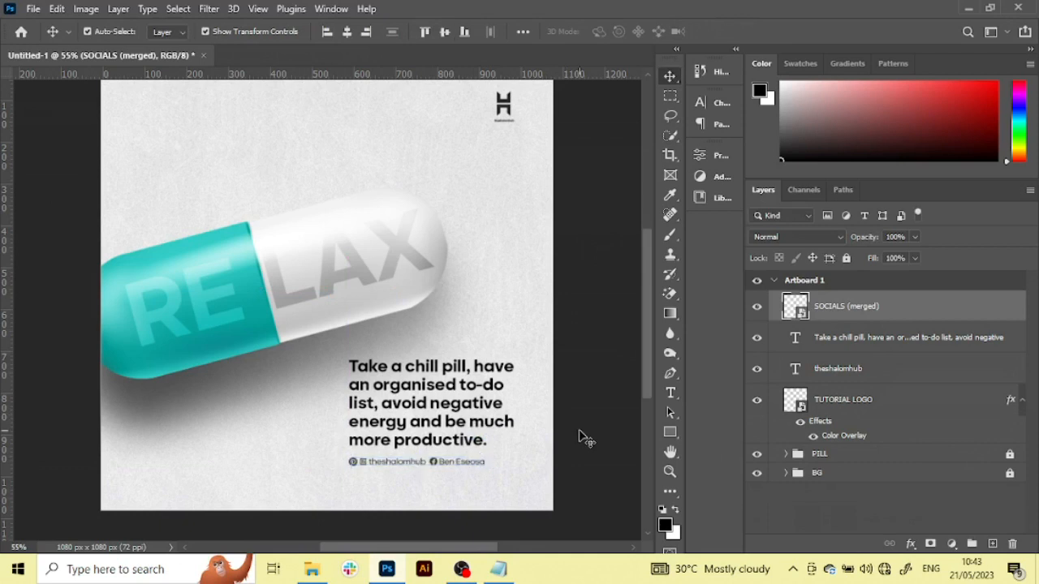
click(581, 438)
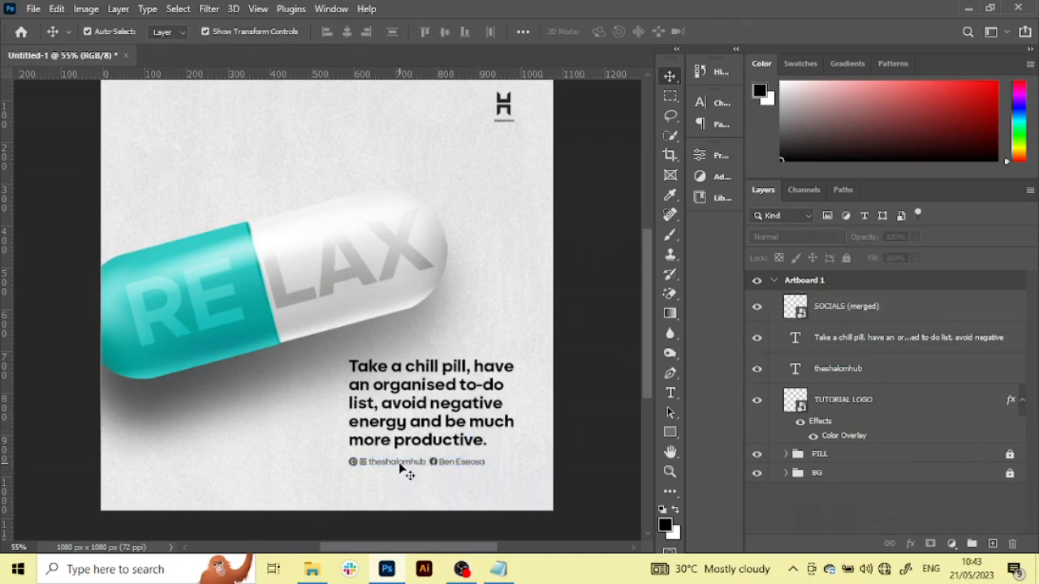
Look over the whole artboard and collapse the effects list of the TUTORIAL LOGO layer
key(ctrl+minus)
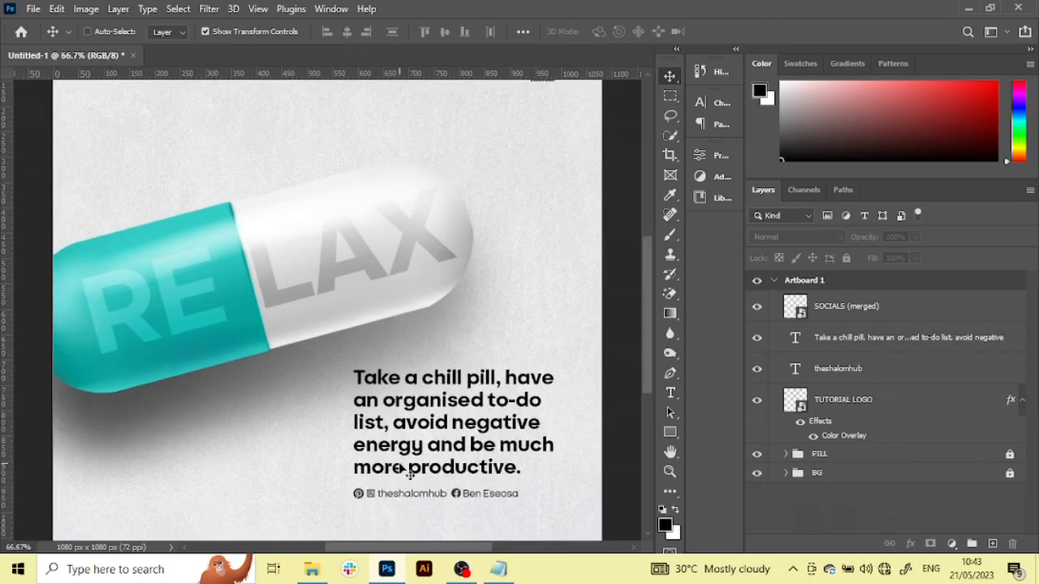
key(ctrl+minus)
scroll(399, 469, up, 1)
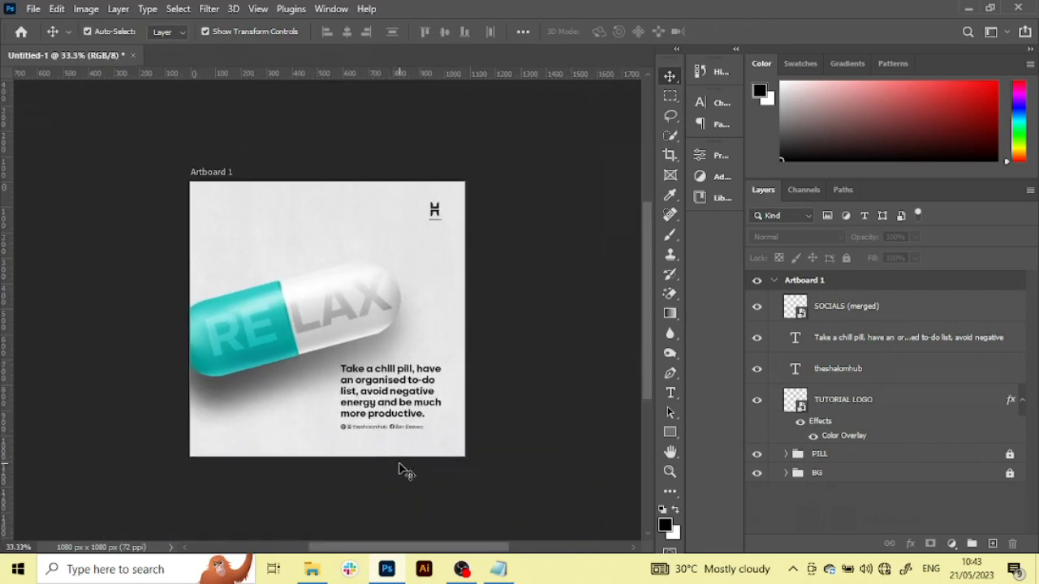
key(ctrl+plus)
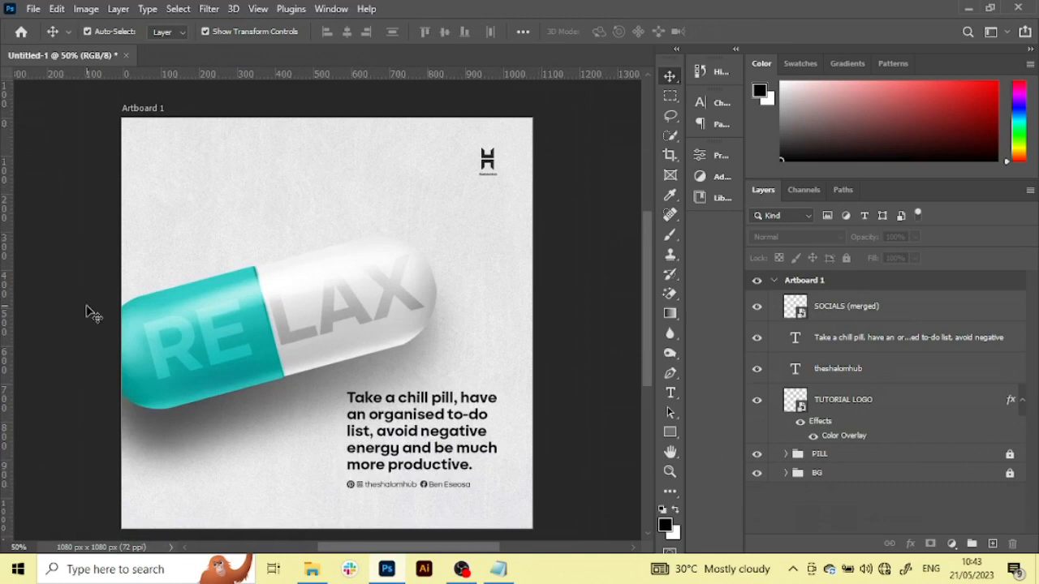
click(1023, 403)
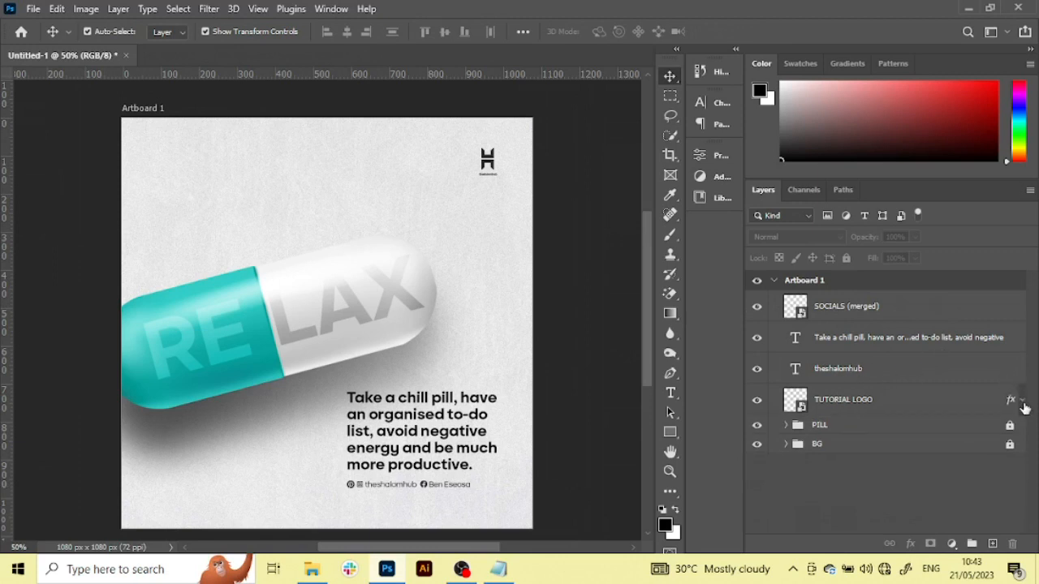
Draw a tall grey rectangle of about 327 x 986 px without stroke behind the pill, directly above the BG group
click(894, 433)
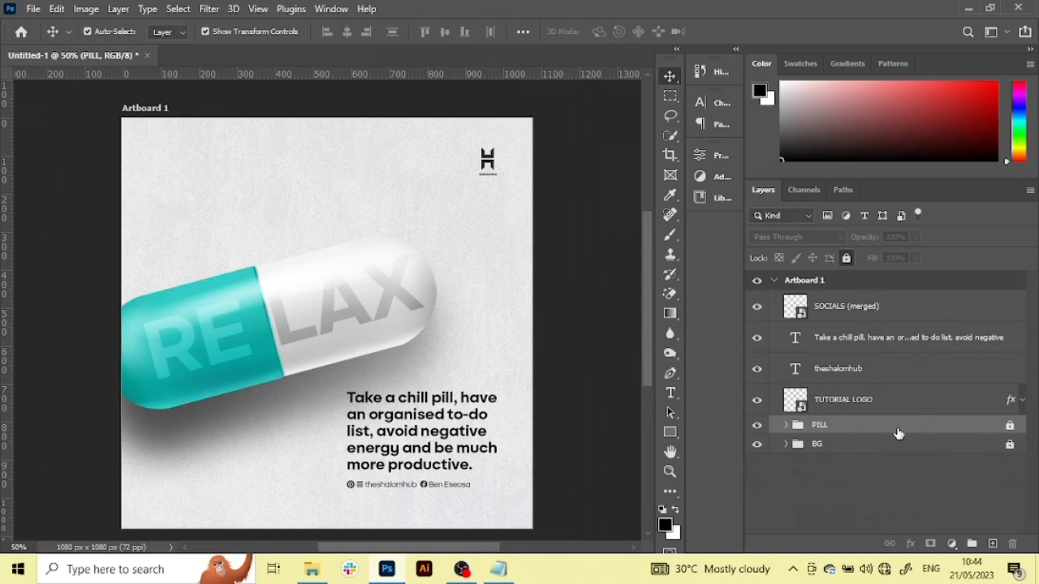
click(895, 452)
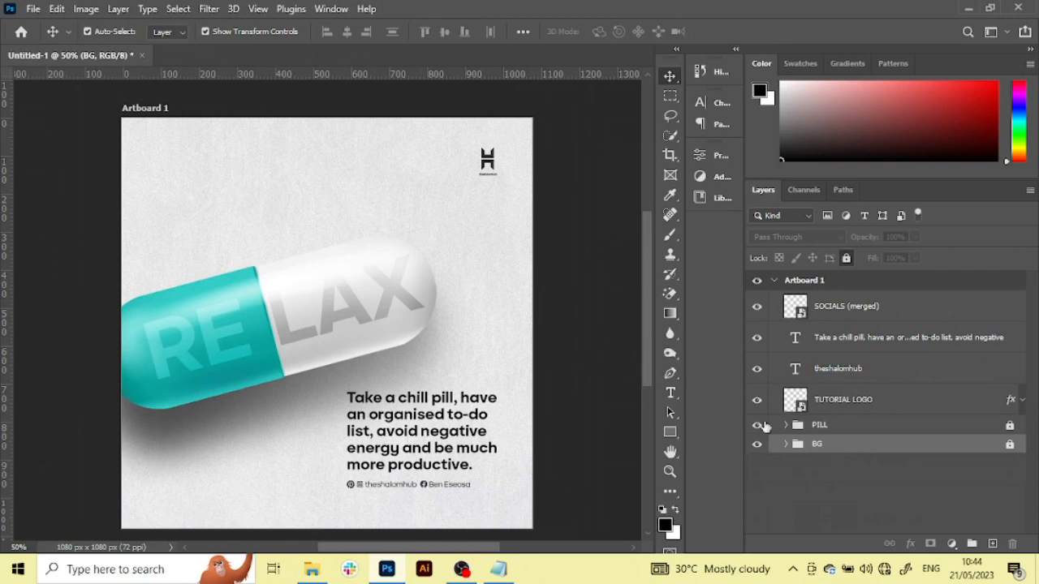
click(663, 431)
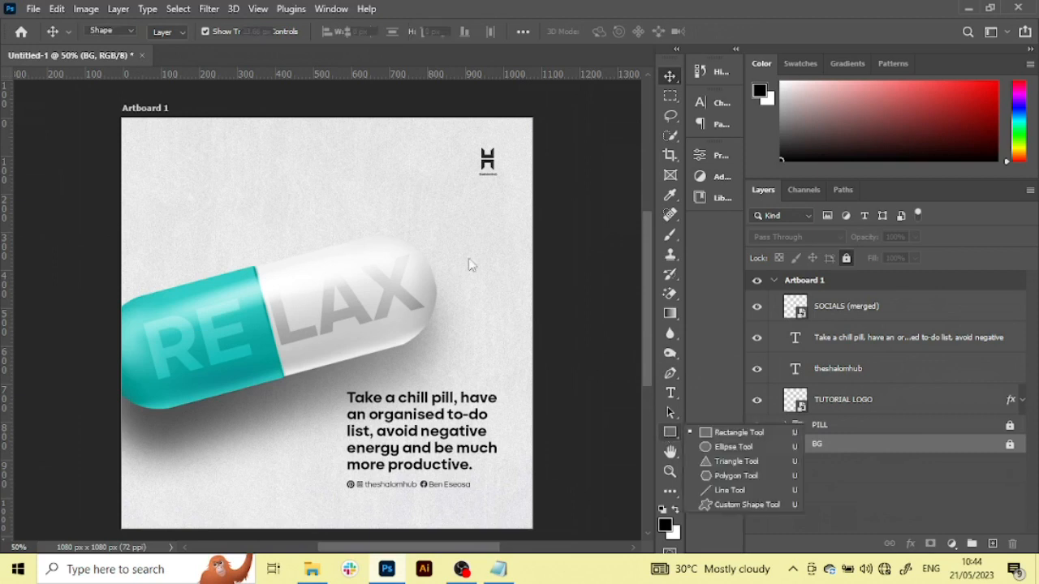
click(169, 31)
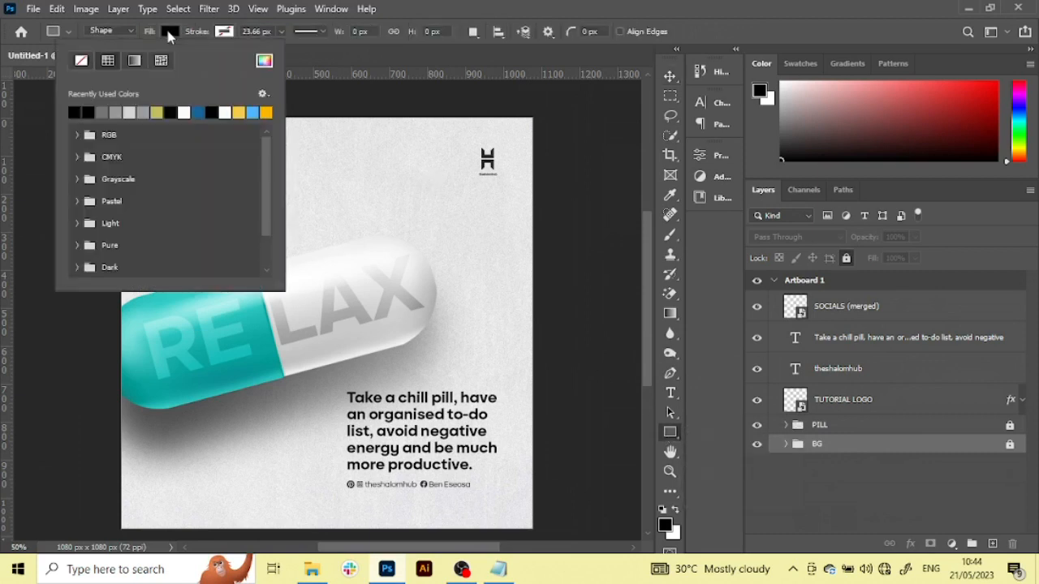
click(120, 111)
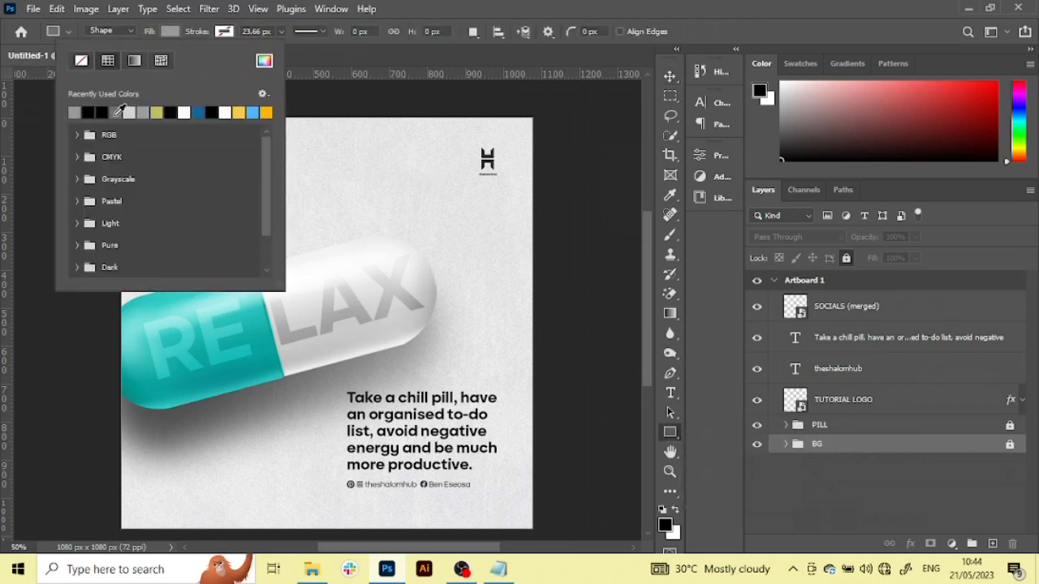
click(315, 98)
drag(315, 98, 190, 473)
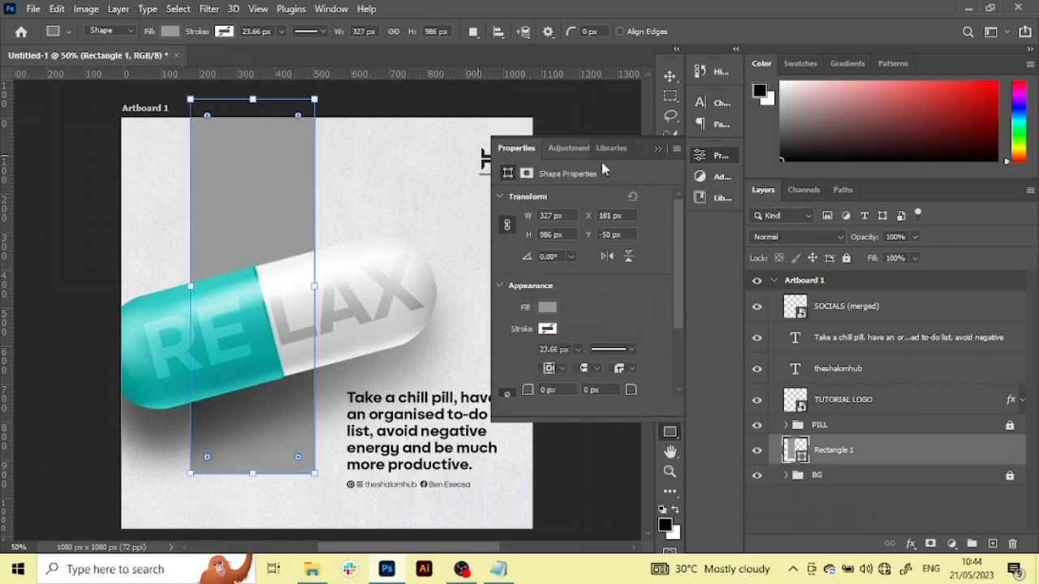
click(659, 149)
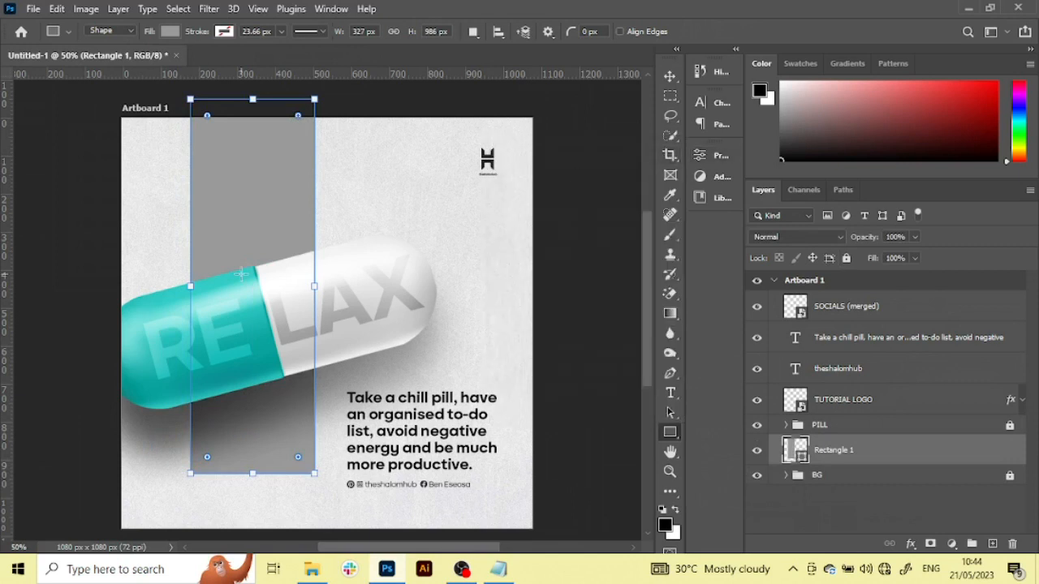
Move the grey rectangle up and left, and raise its lower-right corner so its bottom edge slants parallel to the pill
key(v)
drag(233, 210, 204, 185)
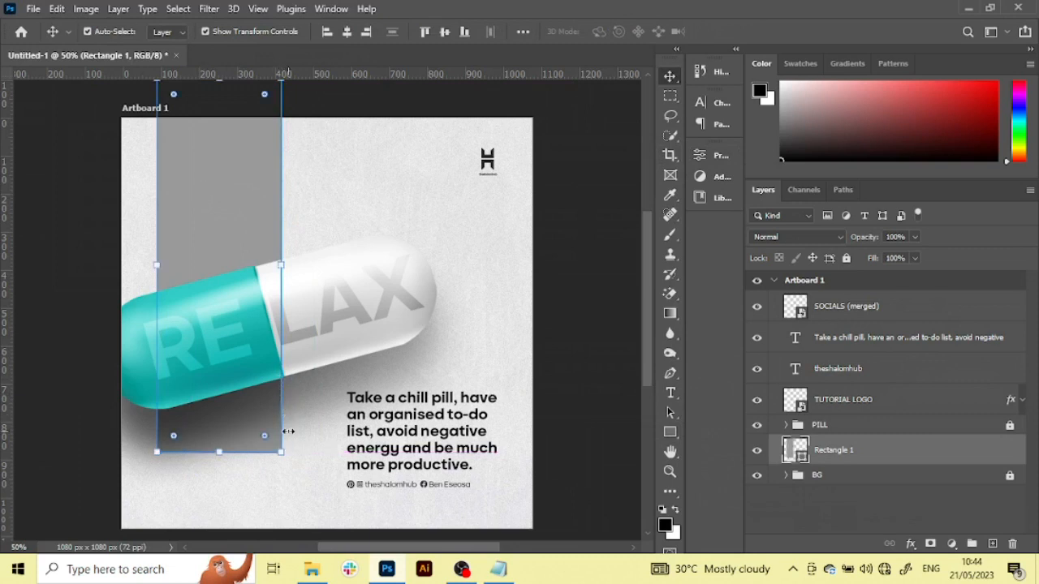
key(ctrl)
key(ctrl)
drag(282, 456, 281, 419)
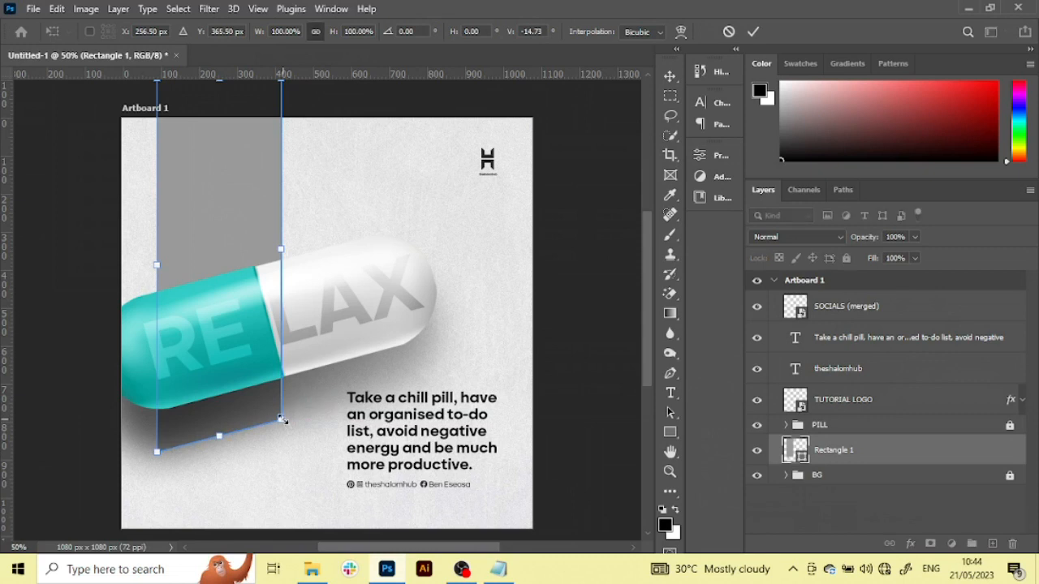
key(Return)
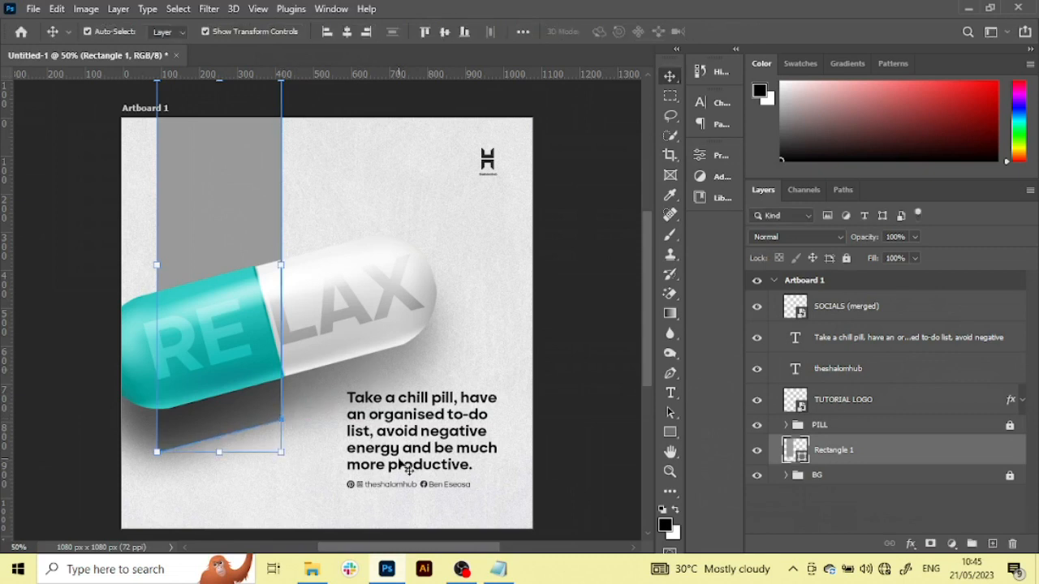
Add a Monday text line in Garant Pro Bold, 40.72 pt, on the empty background between the grey rectangle and the logo
key(t)
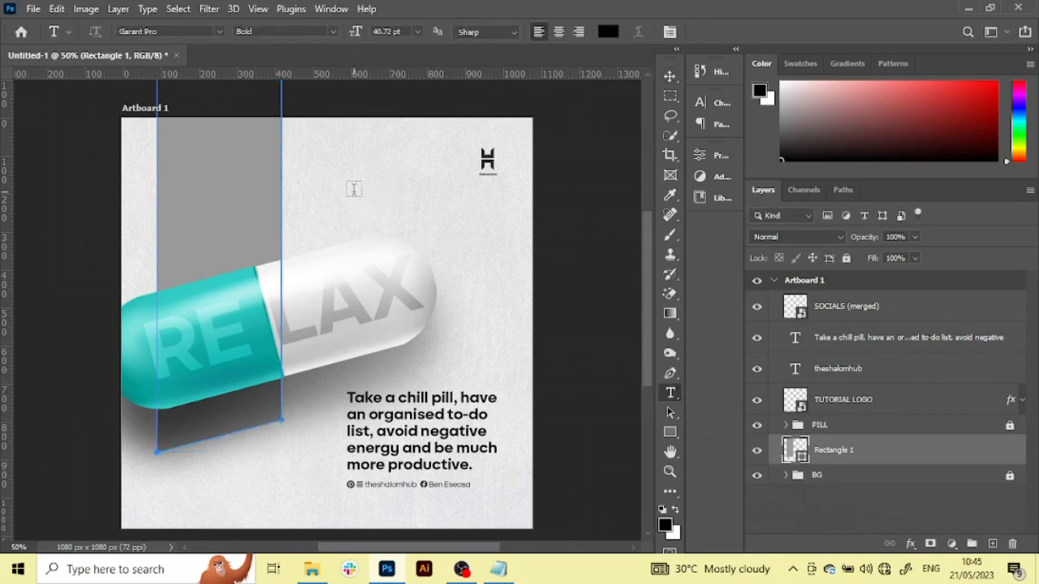
click(335, 199)
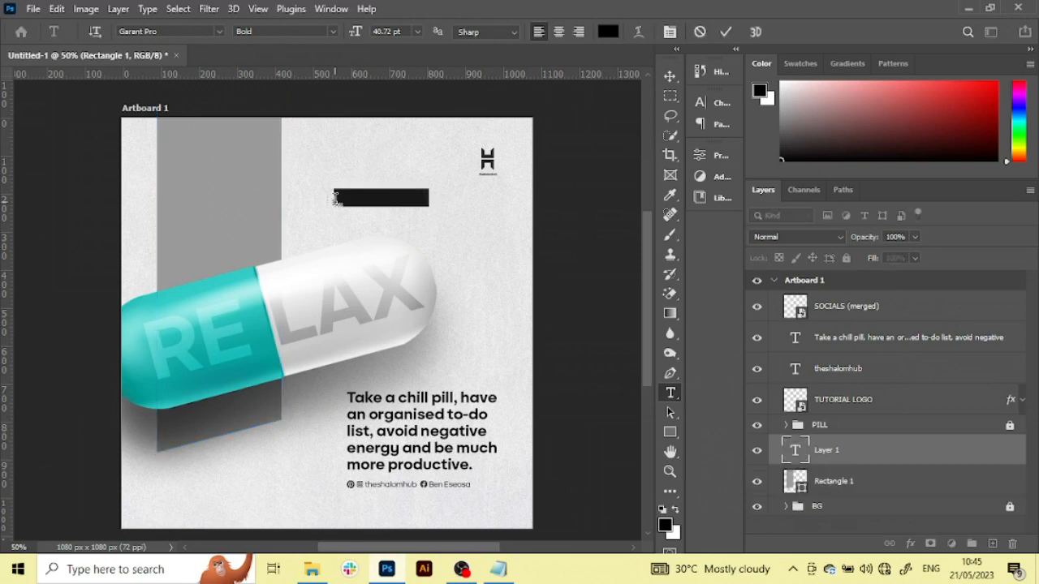
key(Caps_Lock)
key(Caps_Lock)
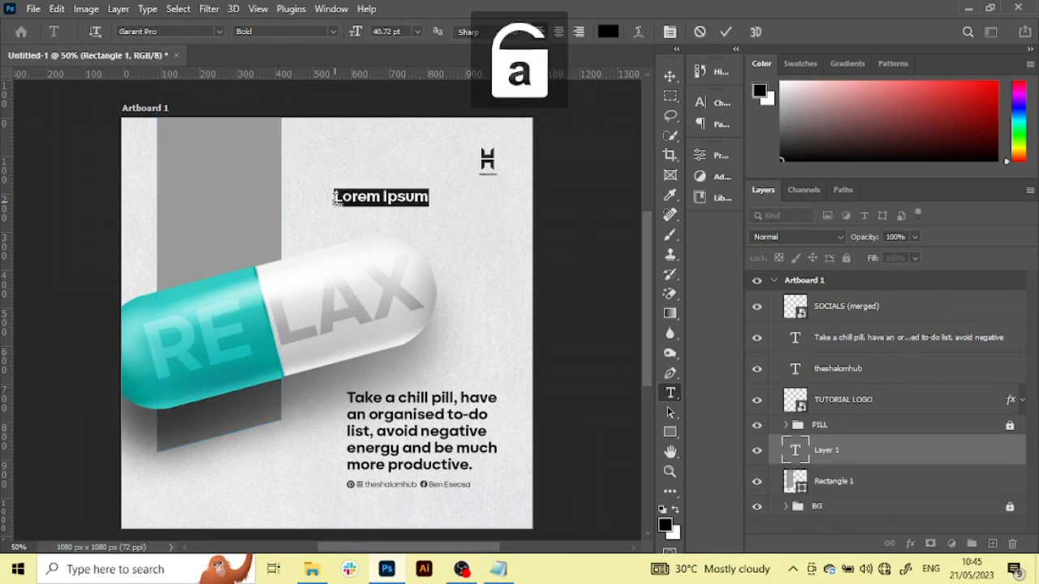
click(334, 199)
text(pdy)
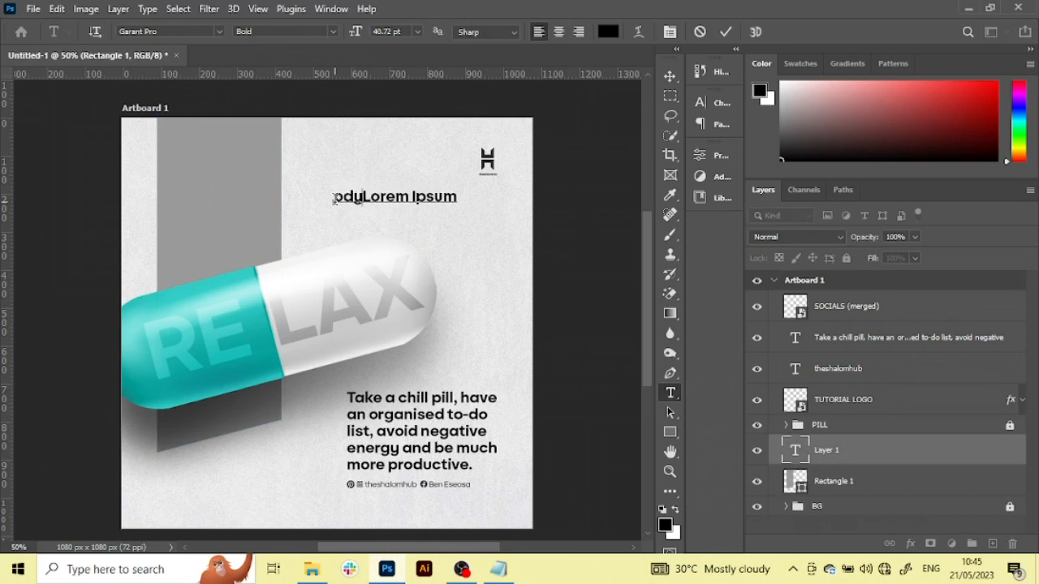
key(ctrl+a)
text(Monday)
Recolour the whole Monday text to light grey and commit the text edit
key(ctrl+a)
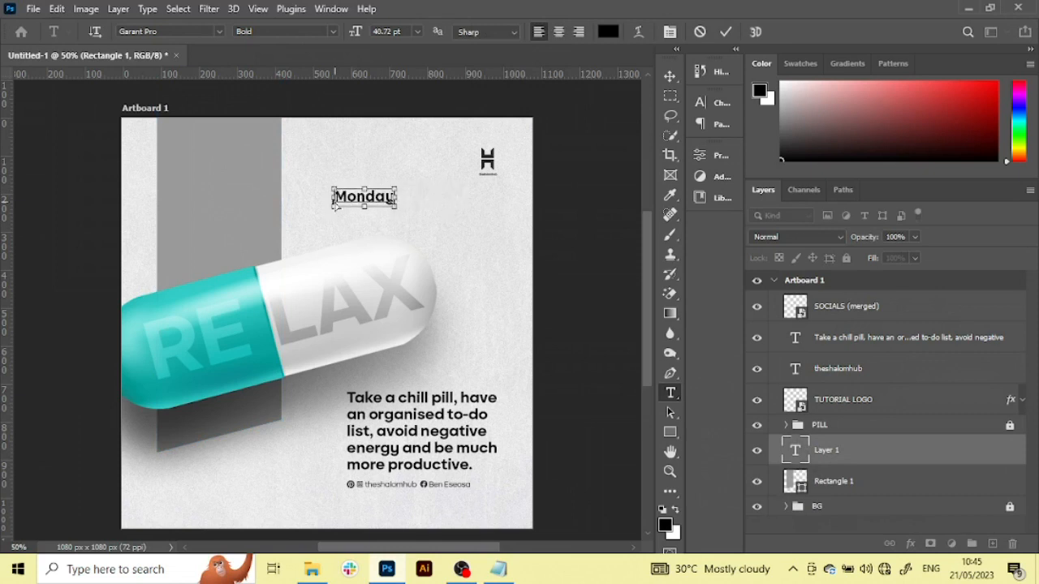
click(608, 31)
drag(656, 199, 614, 232)
key(Return)
key(ctrl+Return)
key(v)
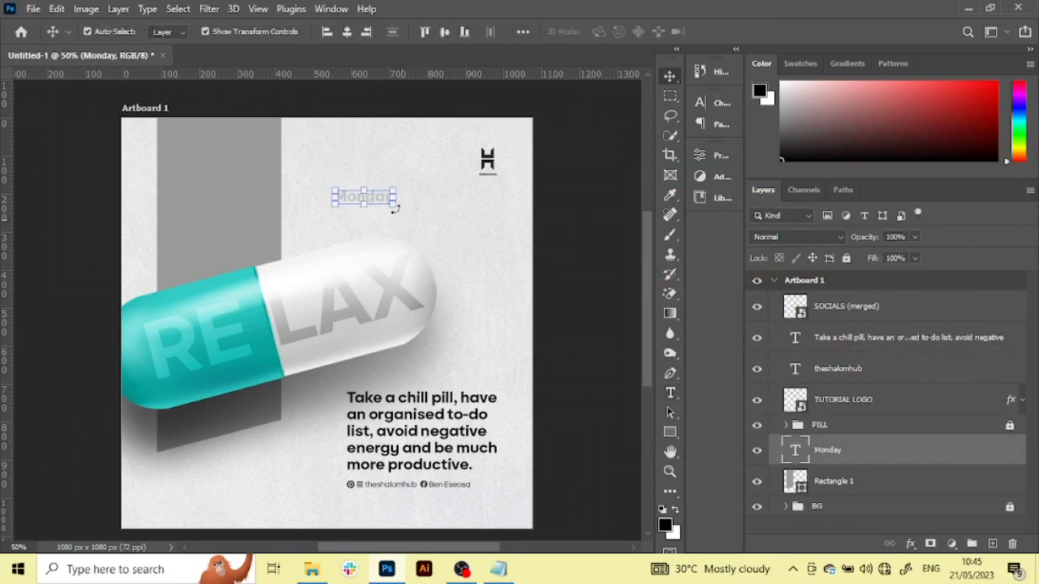
Enlarge the Monday text to about 474% and rotate it 90° counter-clockwise so it reads upwards
drag(396, 197, 565, 231)
drag(329, 197, 280, 197)
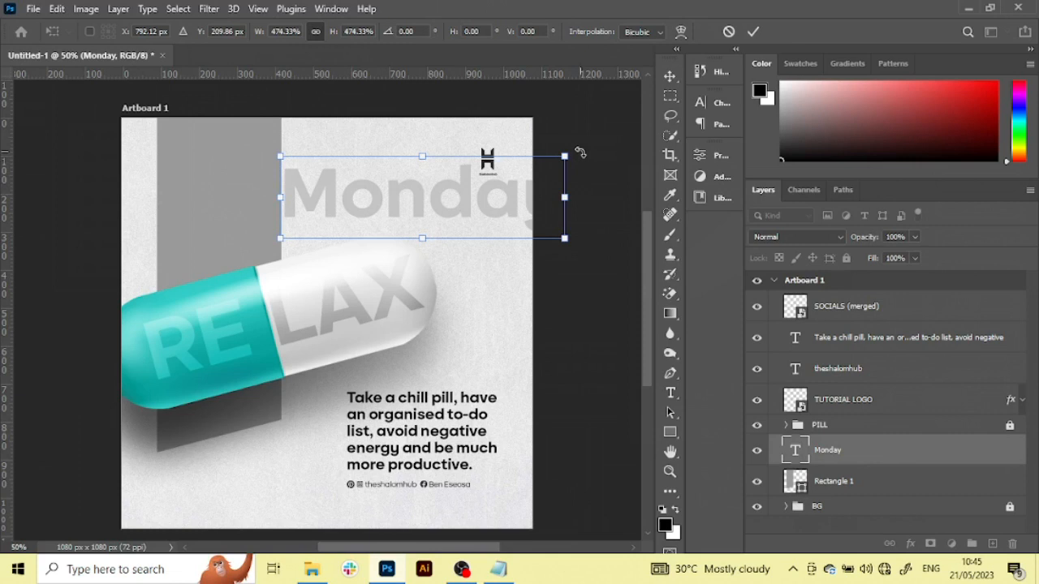
drag(579, 153, 434, 120)
Move the vertical Monday text onto the grey rectangle behind the pill, centre it horizontally there, and commit the transform
drag(419, 241, 208, 324)
scroll(208, 324, down, 1)
scroll(208, 328, down, 1)
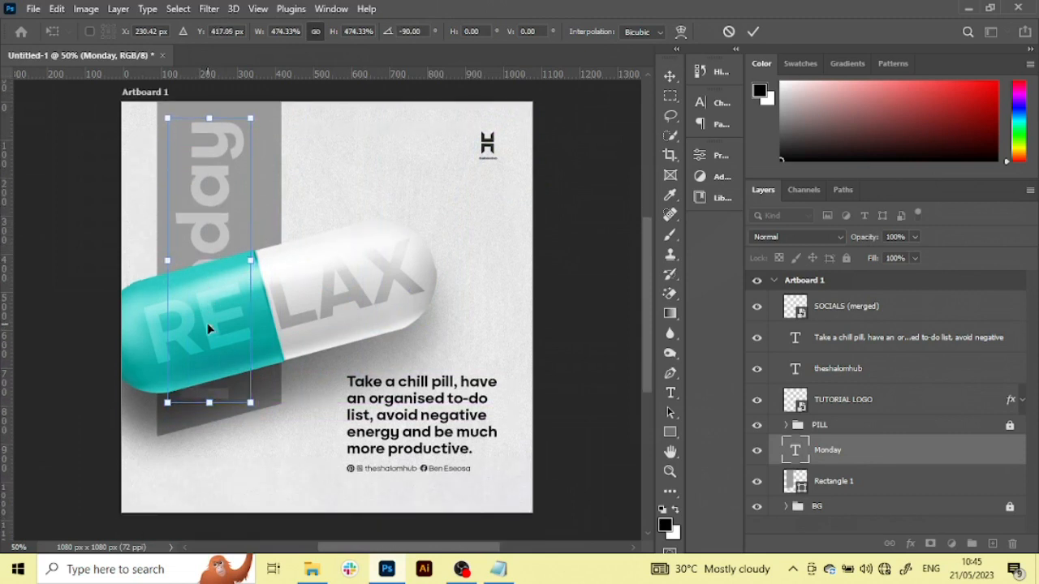
drag(210, 220, 212, 214)
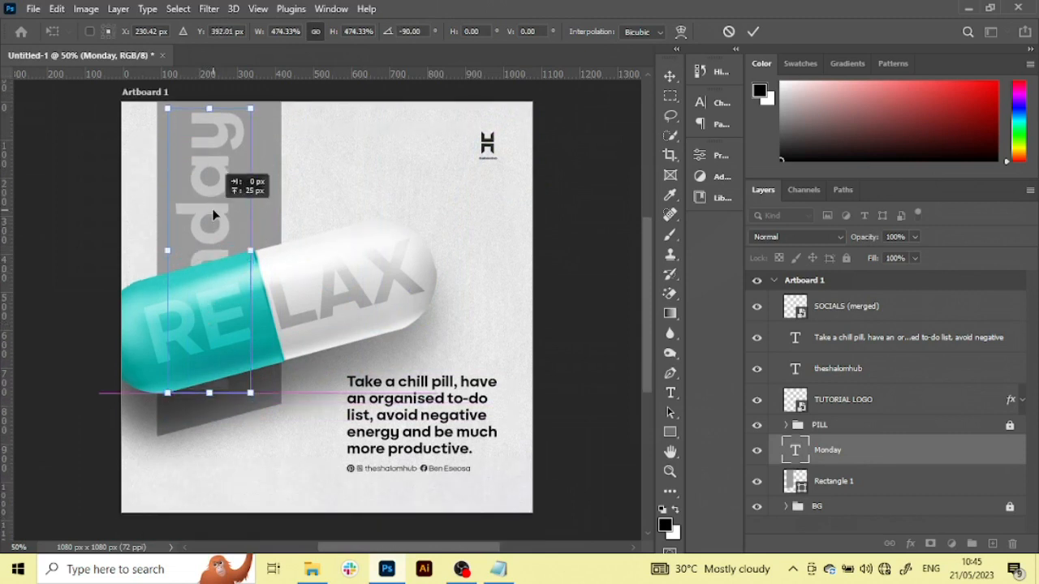
key(ctrl+z)
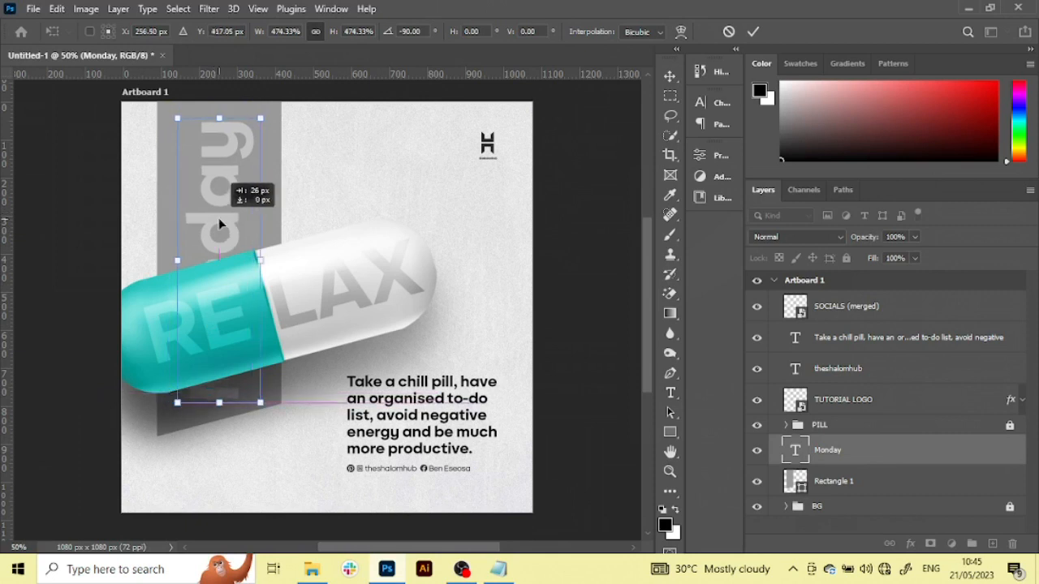
scroll(218, 220, up, 1)
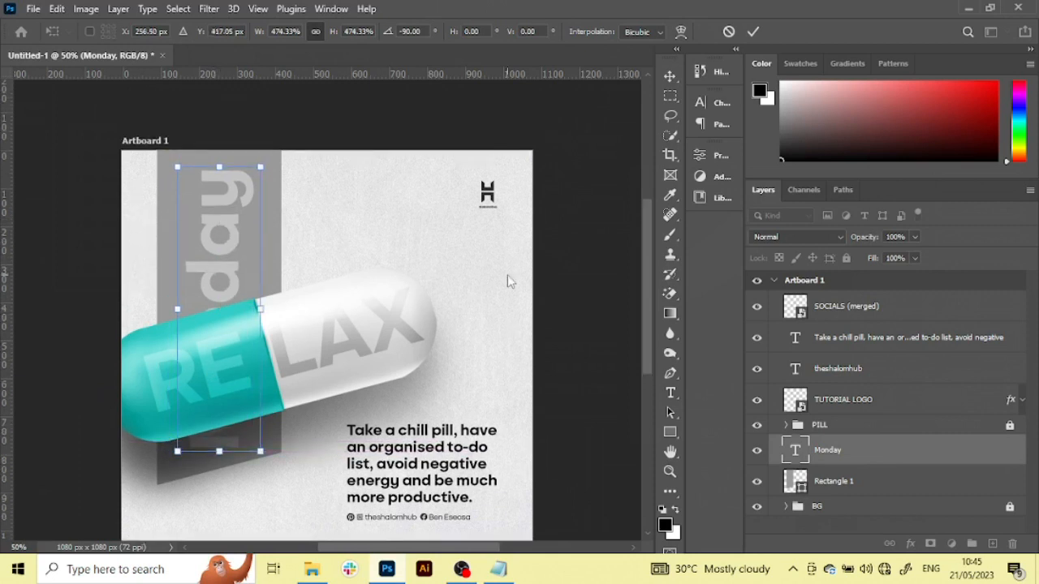
scroll(507, 281, down, 1)
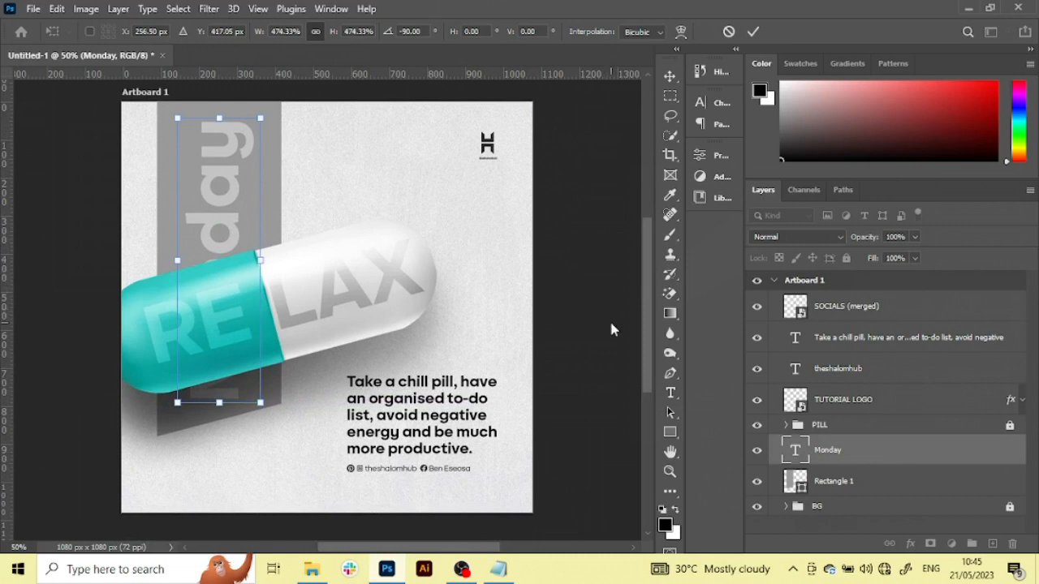
key(Return)
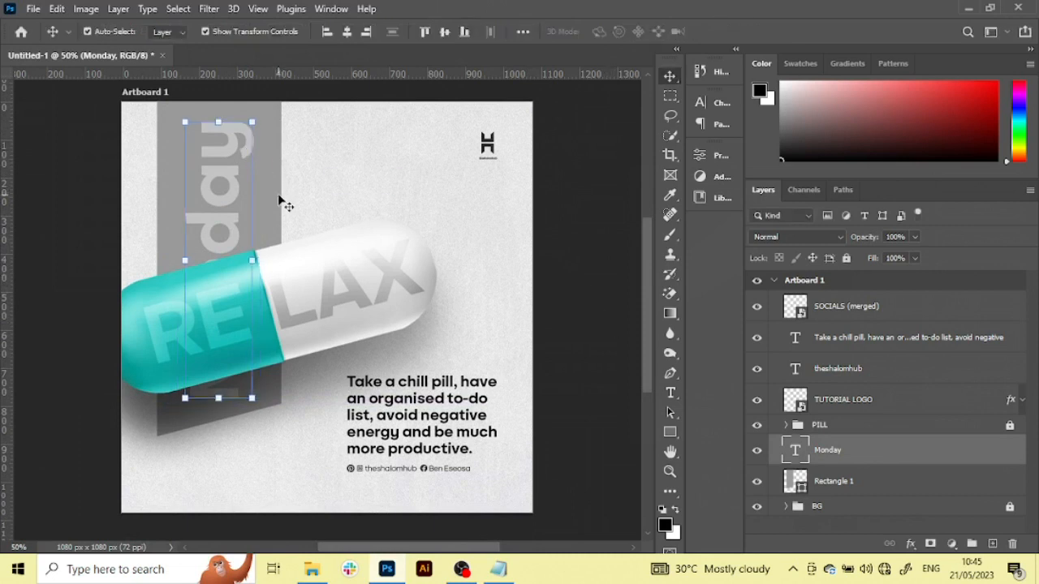
Narrow the grey rectangle symmetrically to about 74% of its width and shift the Monday text slightly up
click(279, 202)
drag(287, 248, 272, 249)
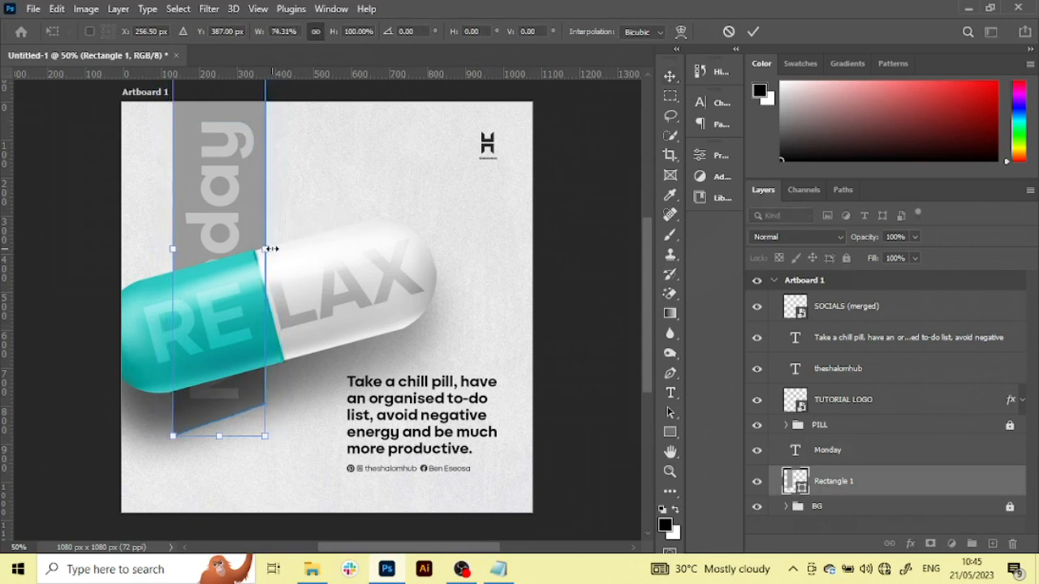
key(Return)
drag(229, 186, 231, 176)
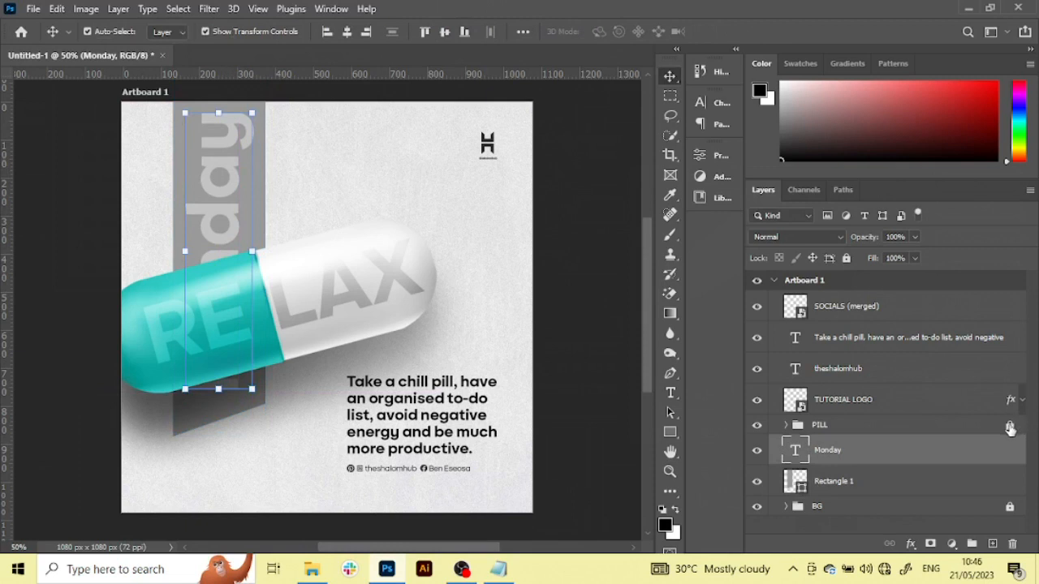
Unlock the PILL group and move it straight down about 56 px to reveal more of the Monday text
click(964, 428)
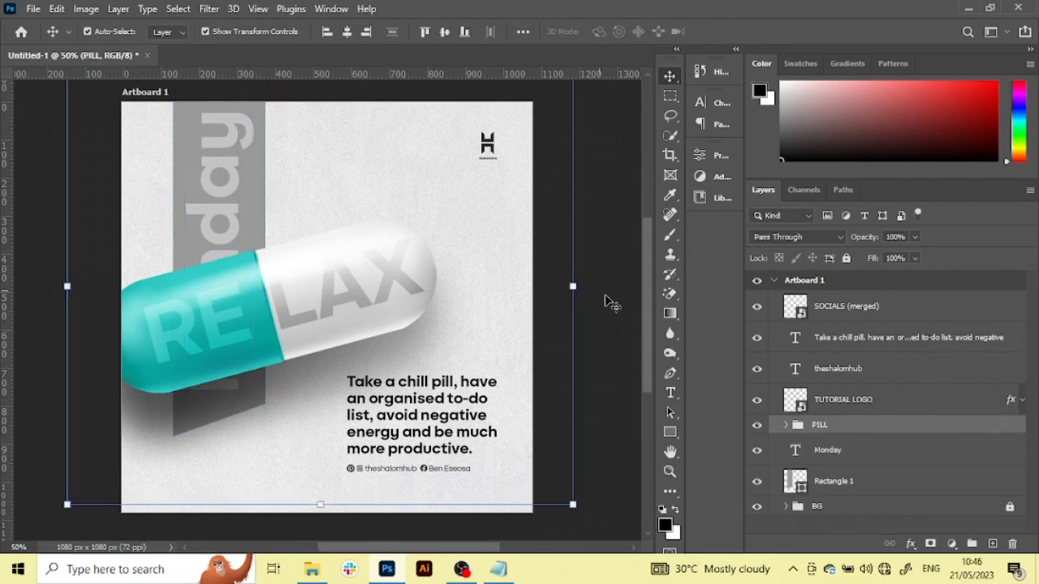
click(575, 286)
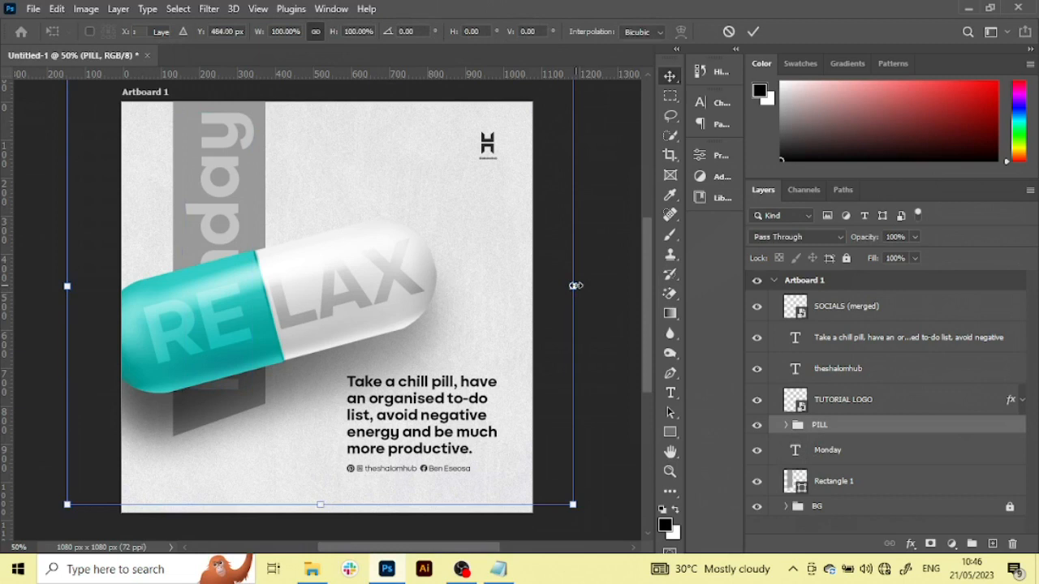
drag(575, 285, 380, 287)
key(ctrl+z)
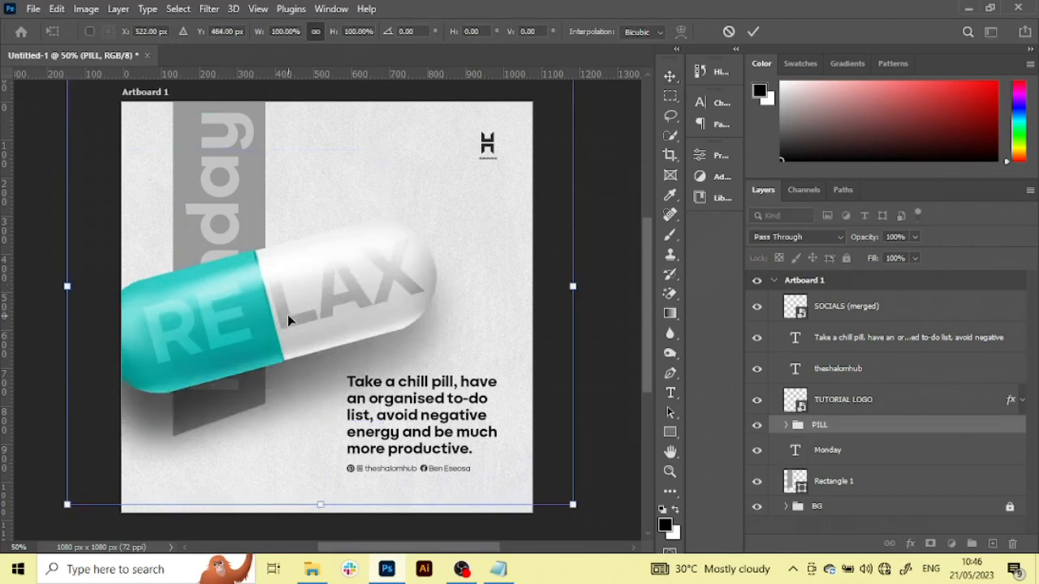
drag(288, 314, 290, 347)
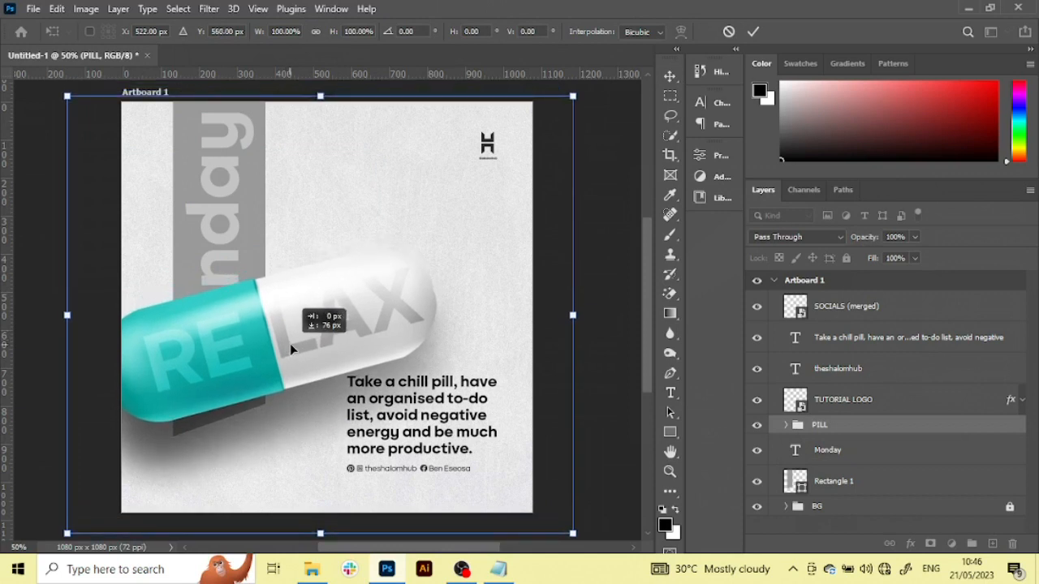
drag(290, 343, 286, 335)
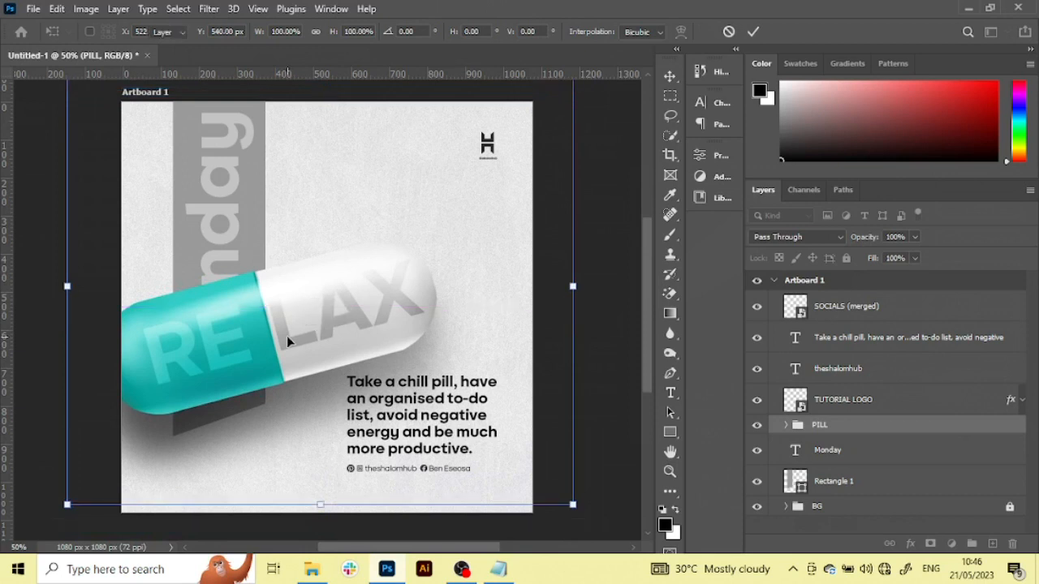
key(Return)
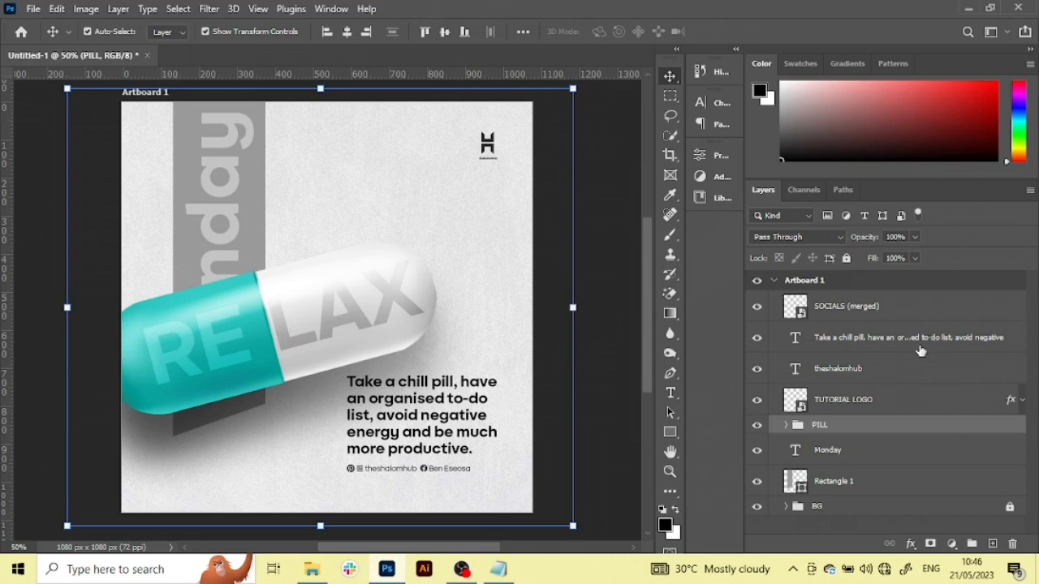
click(854, 452)
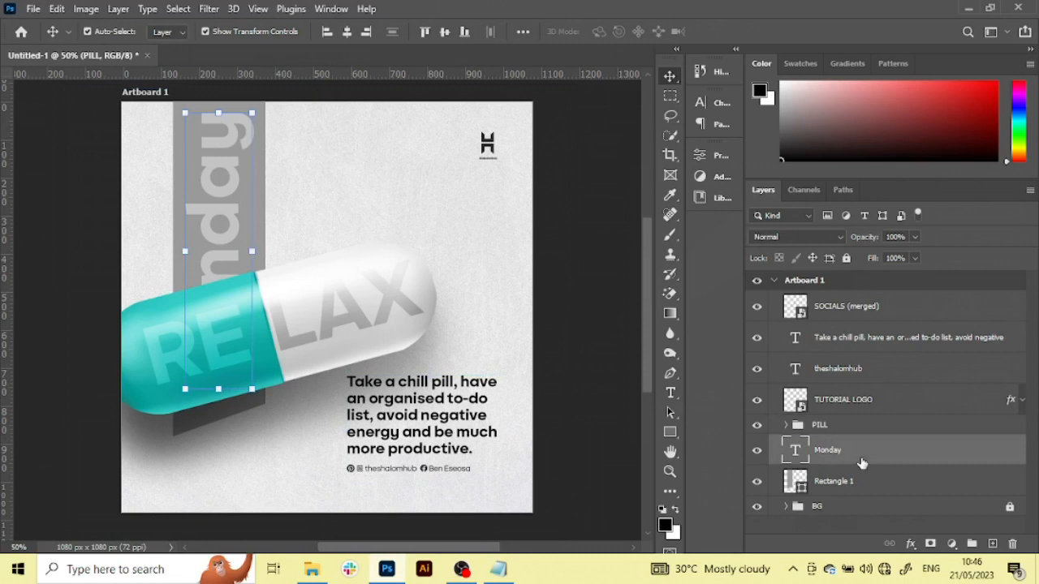
shift+click(871, 484)
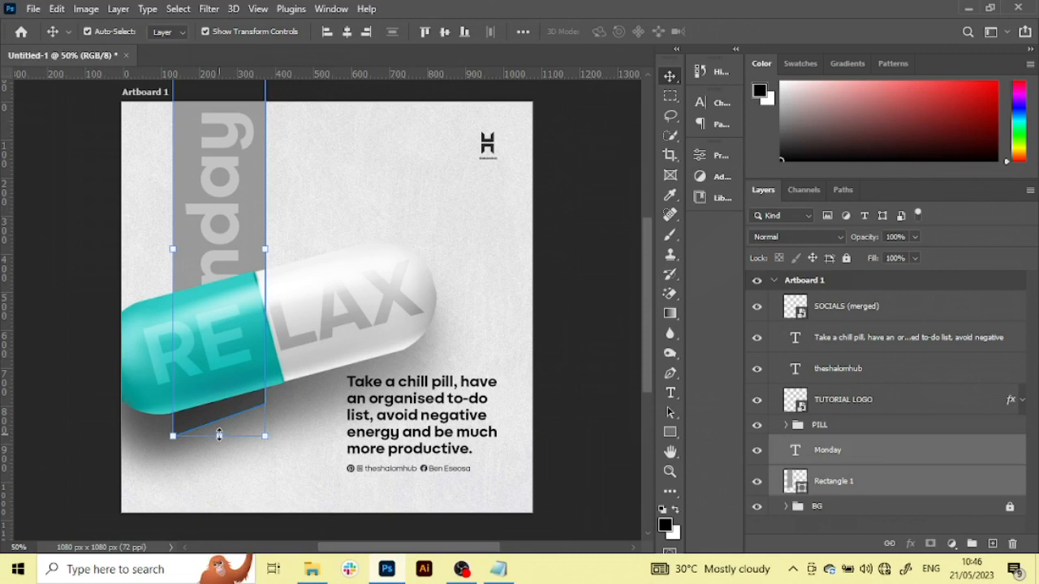
click(582, 269)
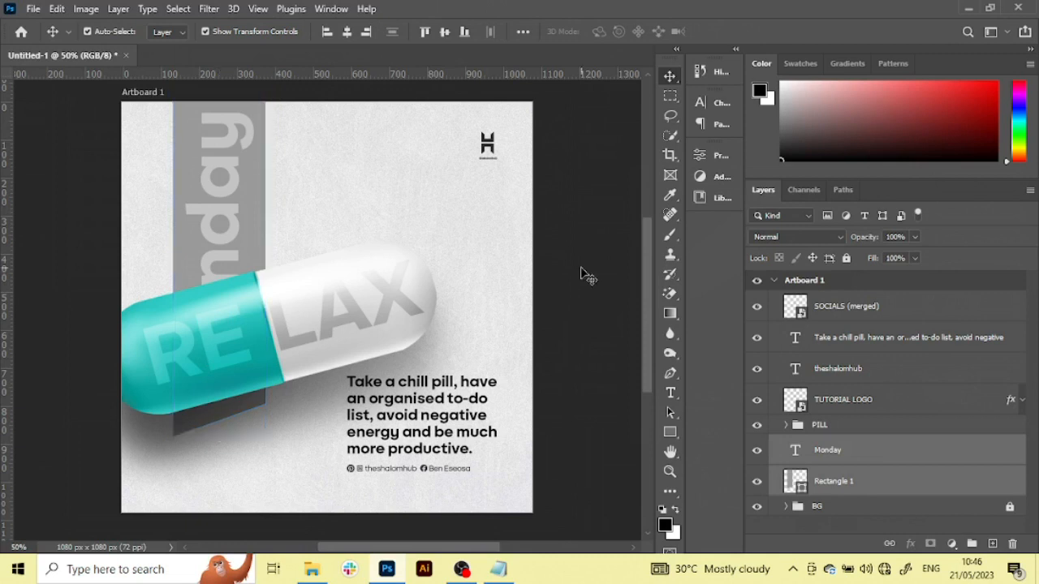
click(473, 354)
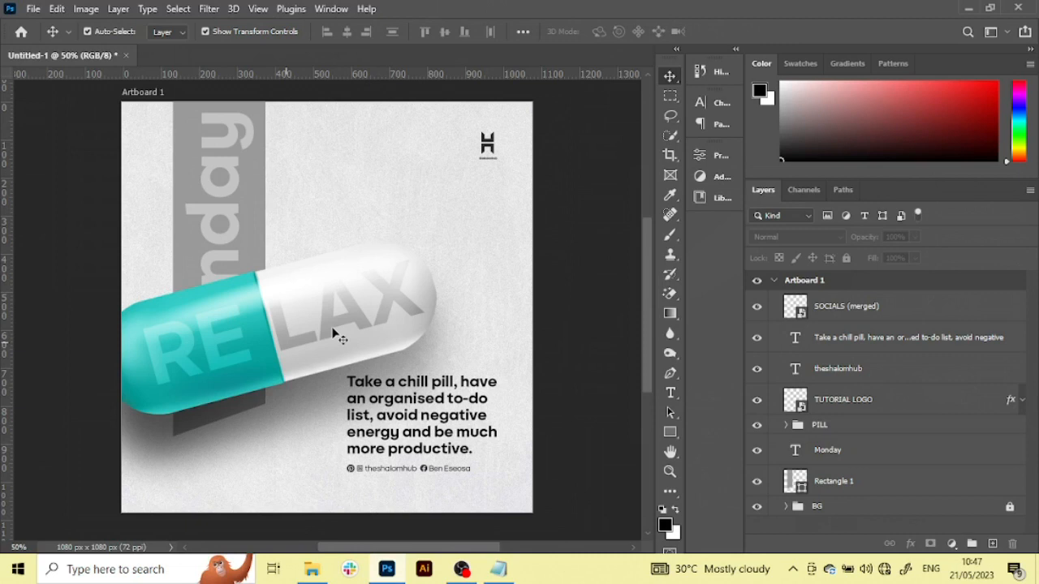
Nudge the RE text on the pill's teal half slightly right and up, and deselect it
click(218, 343)
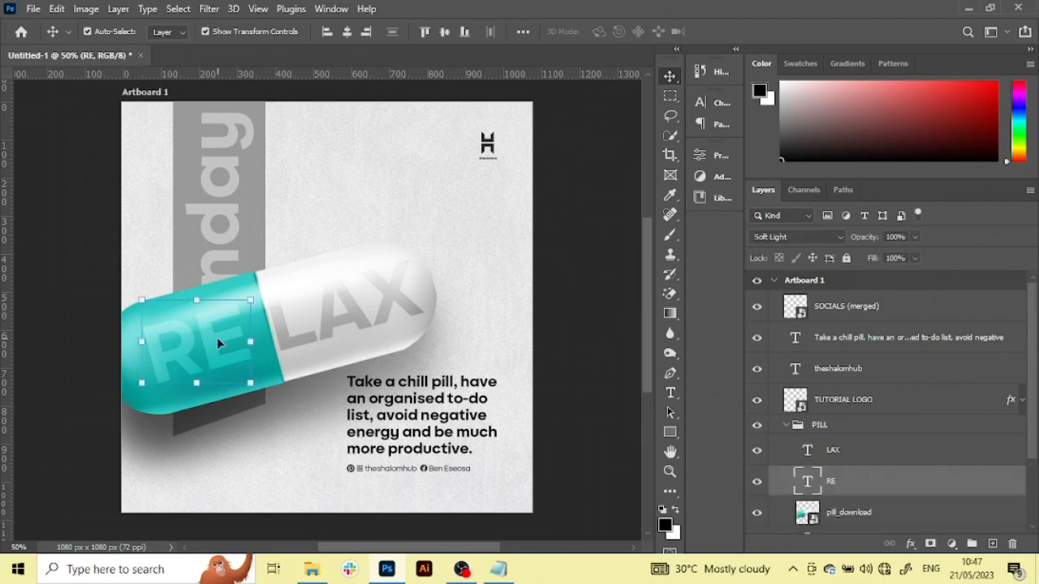
drag(217, 342, 220, 341)
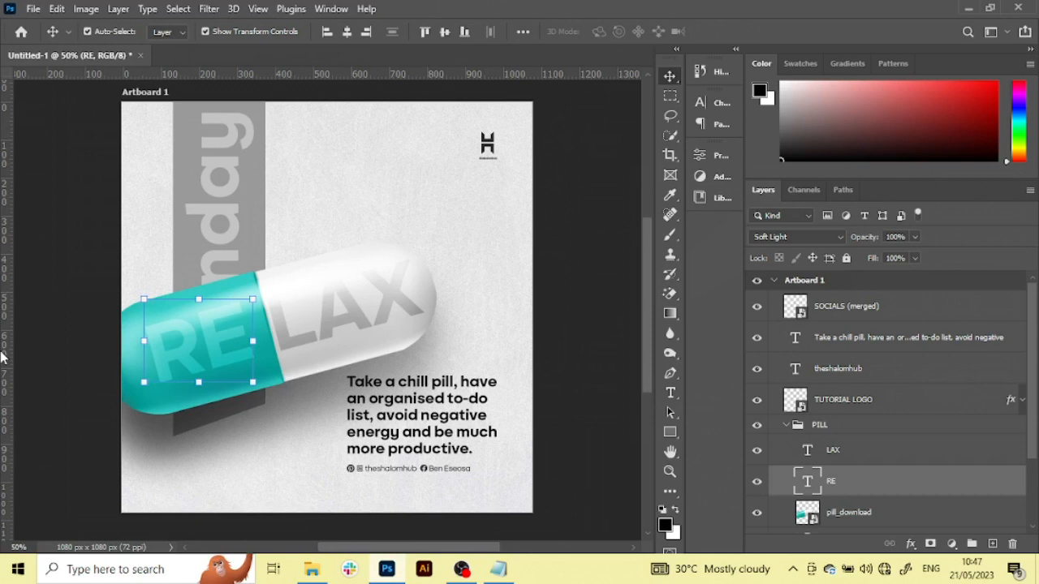
click(614, 360)
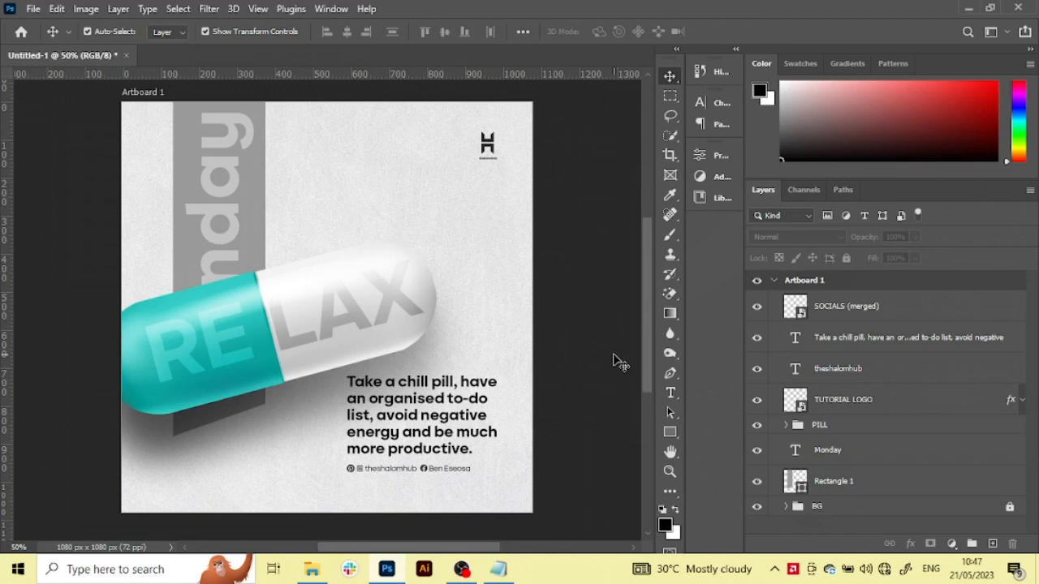
Stamp all visible layers into a new layer above SOCIALS (merged) and open it in the Camera Raw Filter
click(907, 314)
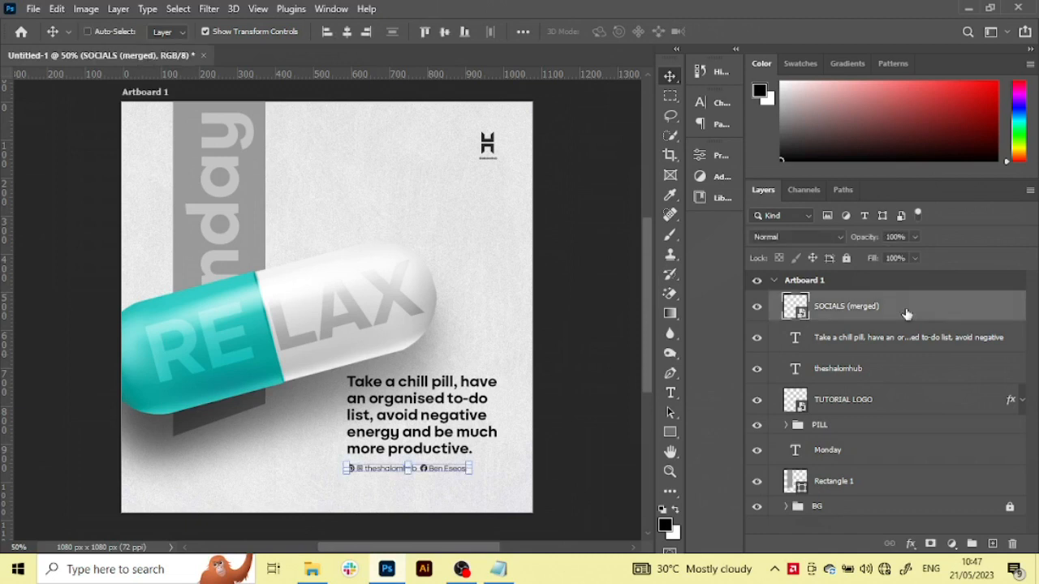
key(ctrl+shift+alt+e)
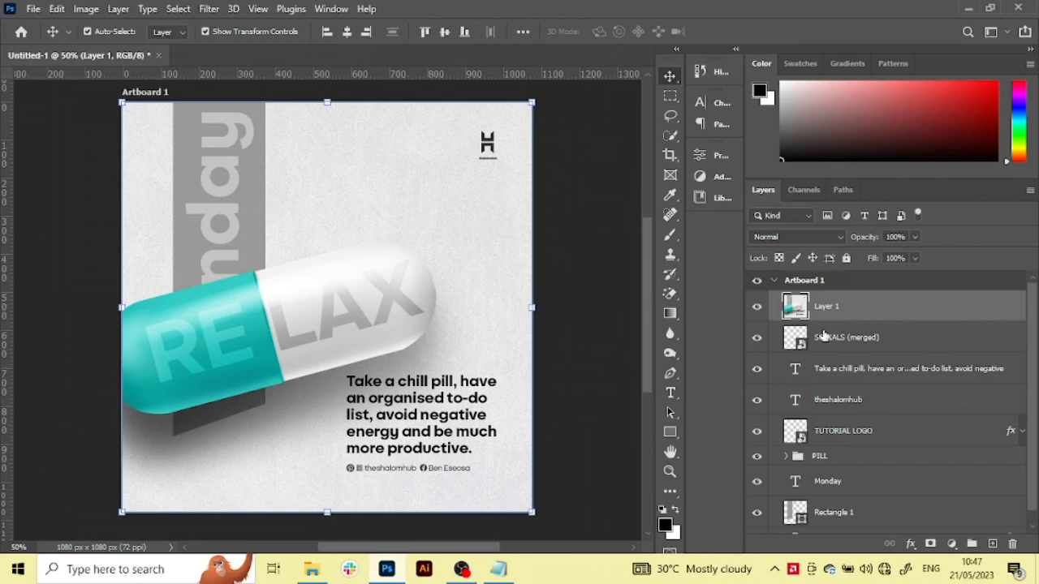
click(209, 9)
click(235, 118)
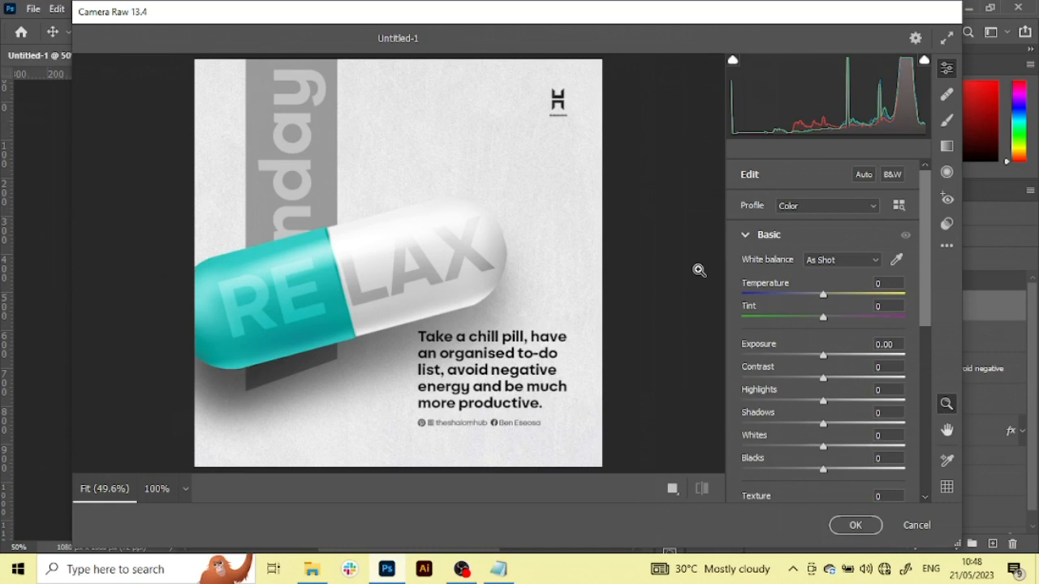
Set Texture to +24, Clarity to +15 and Dehaze to +5, compare before and after, and apply the Camera Raw adjustments
scroll(821, 390, down, 2)
drag(823, 406, 842, 413)
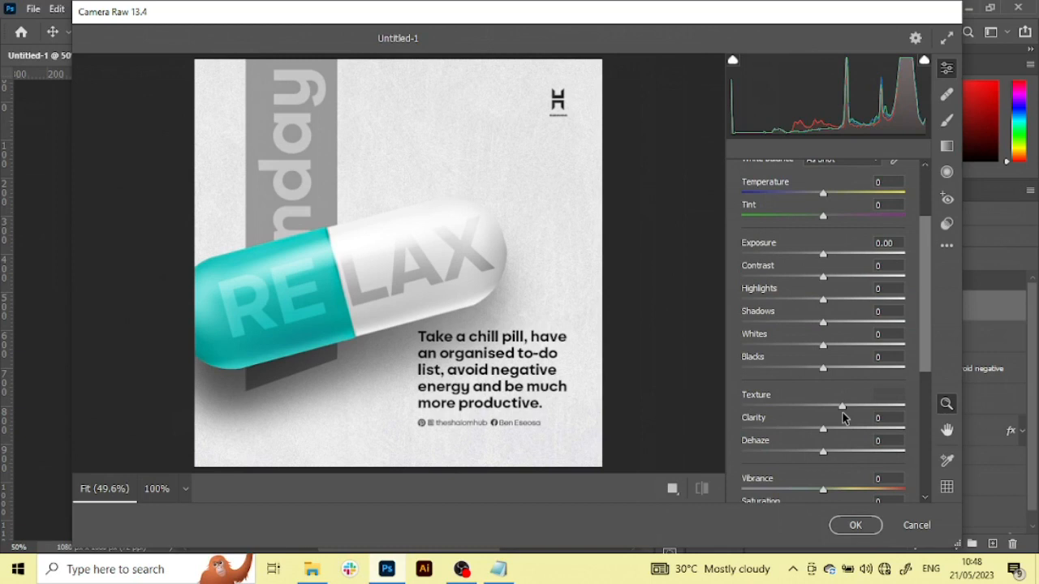
drag(823, 429, 835, 431)
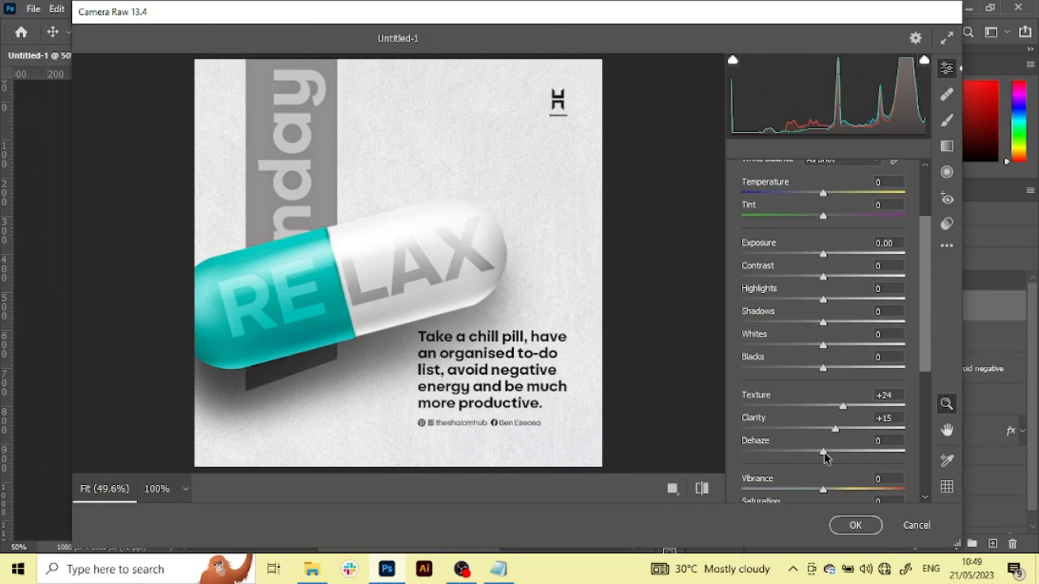
drag(824, 459, 827, 459)
key(q)
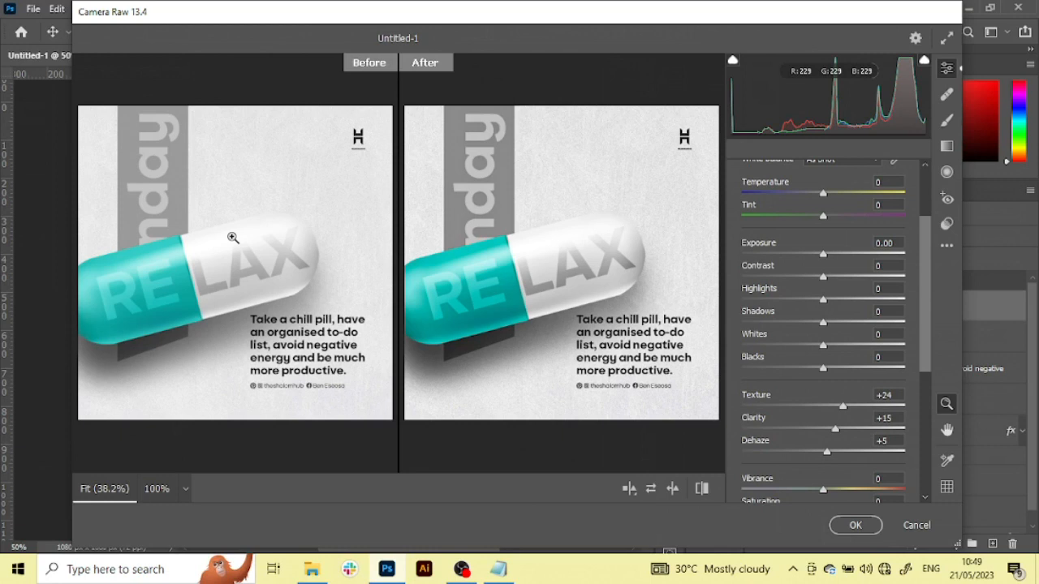
key(Return)
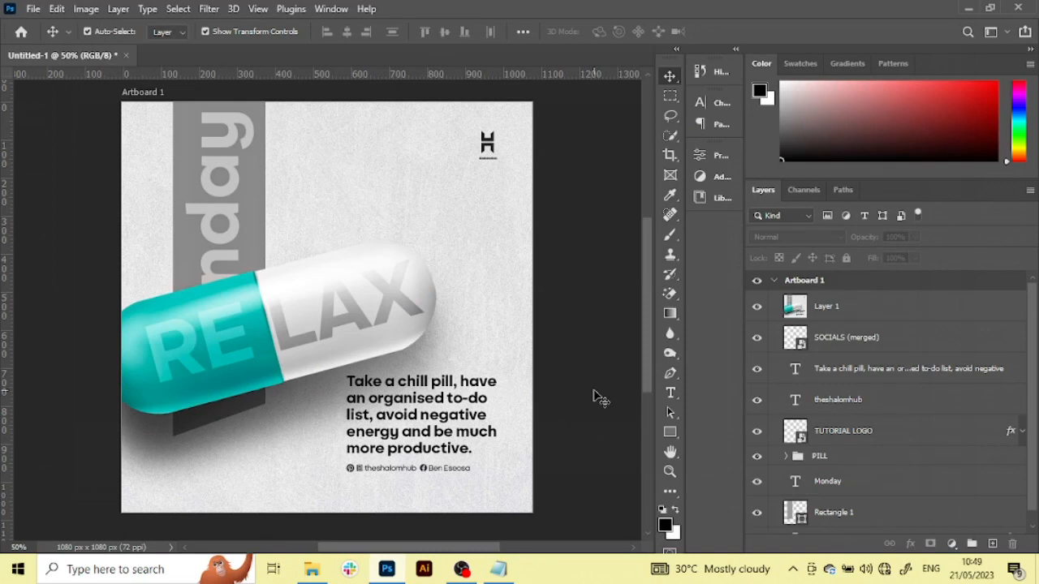